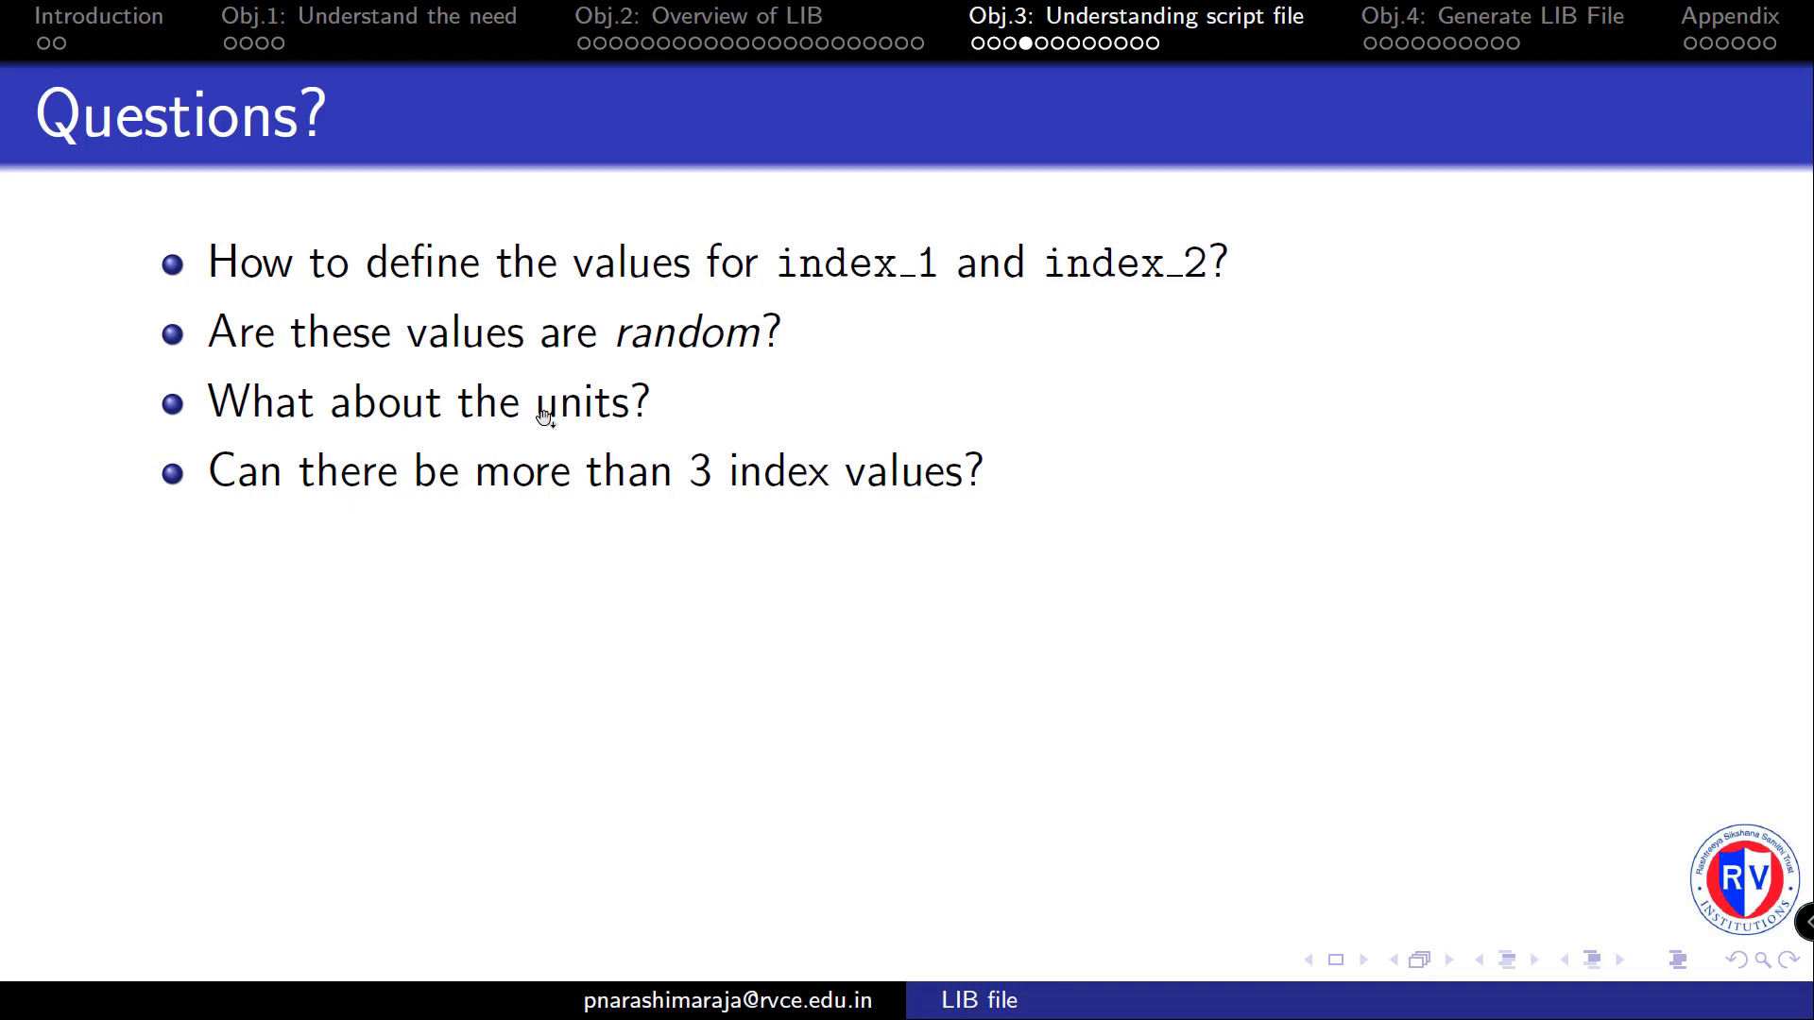
Step: Advance the Beamer slides to the 'Extraction of index values' slide
key("Right")
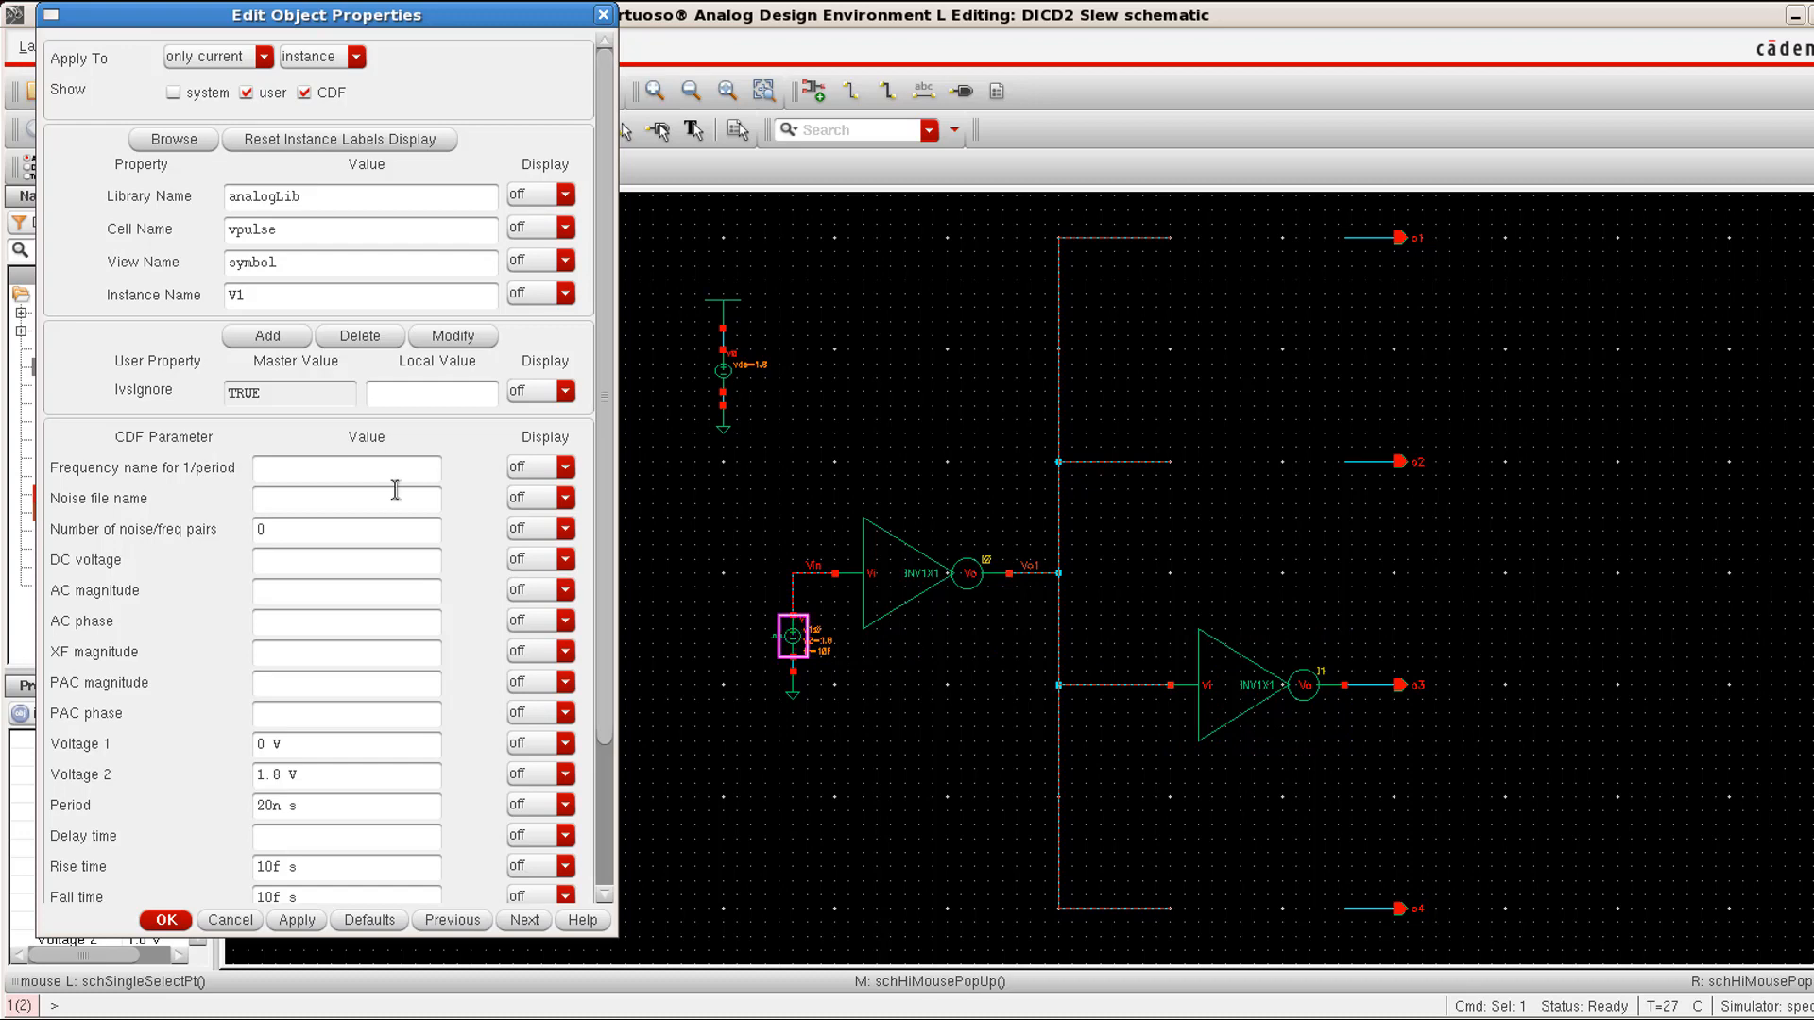
scroll(391, 525, "down", 2)
scroll(388, 596, "down", 3)
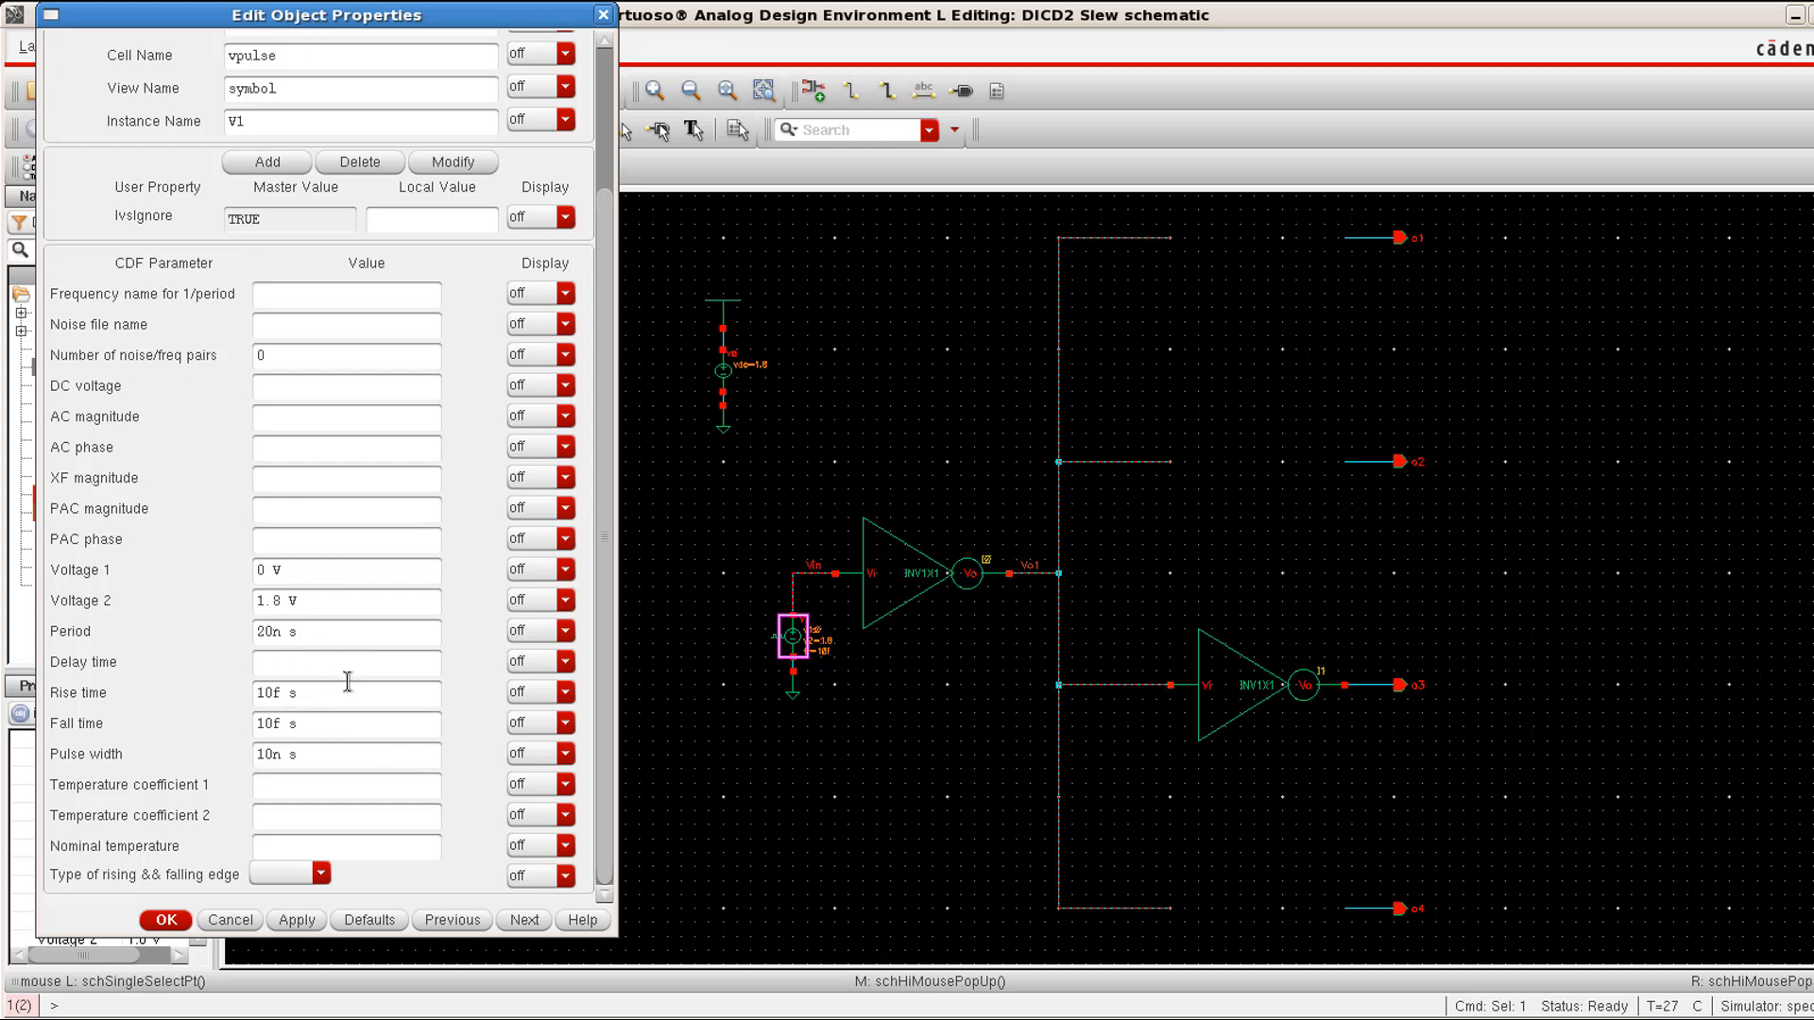
Step: Accept the vpulse 20n period / 10n width settings and run Check and Save (0 errors, 9 warnings)
left_click(832, 68)
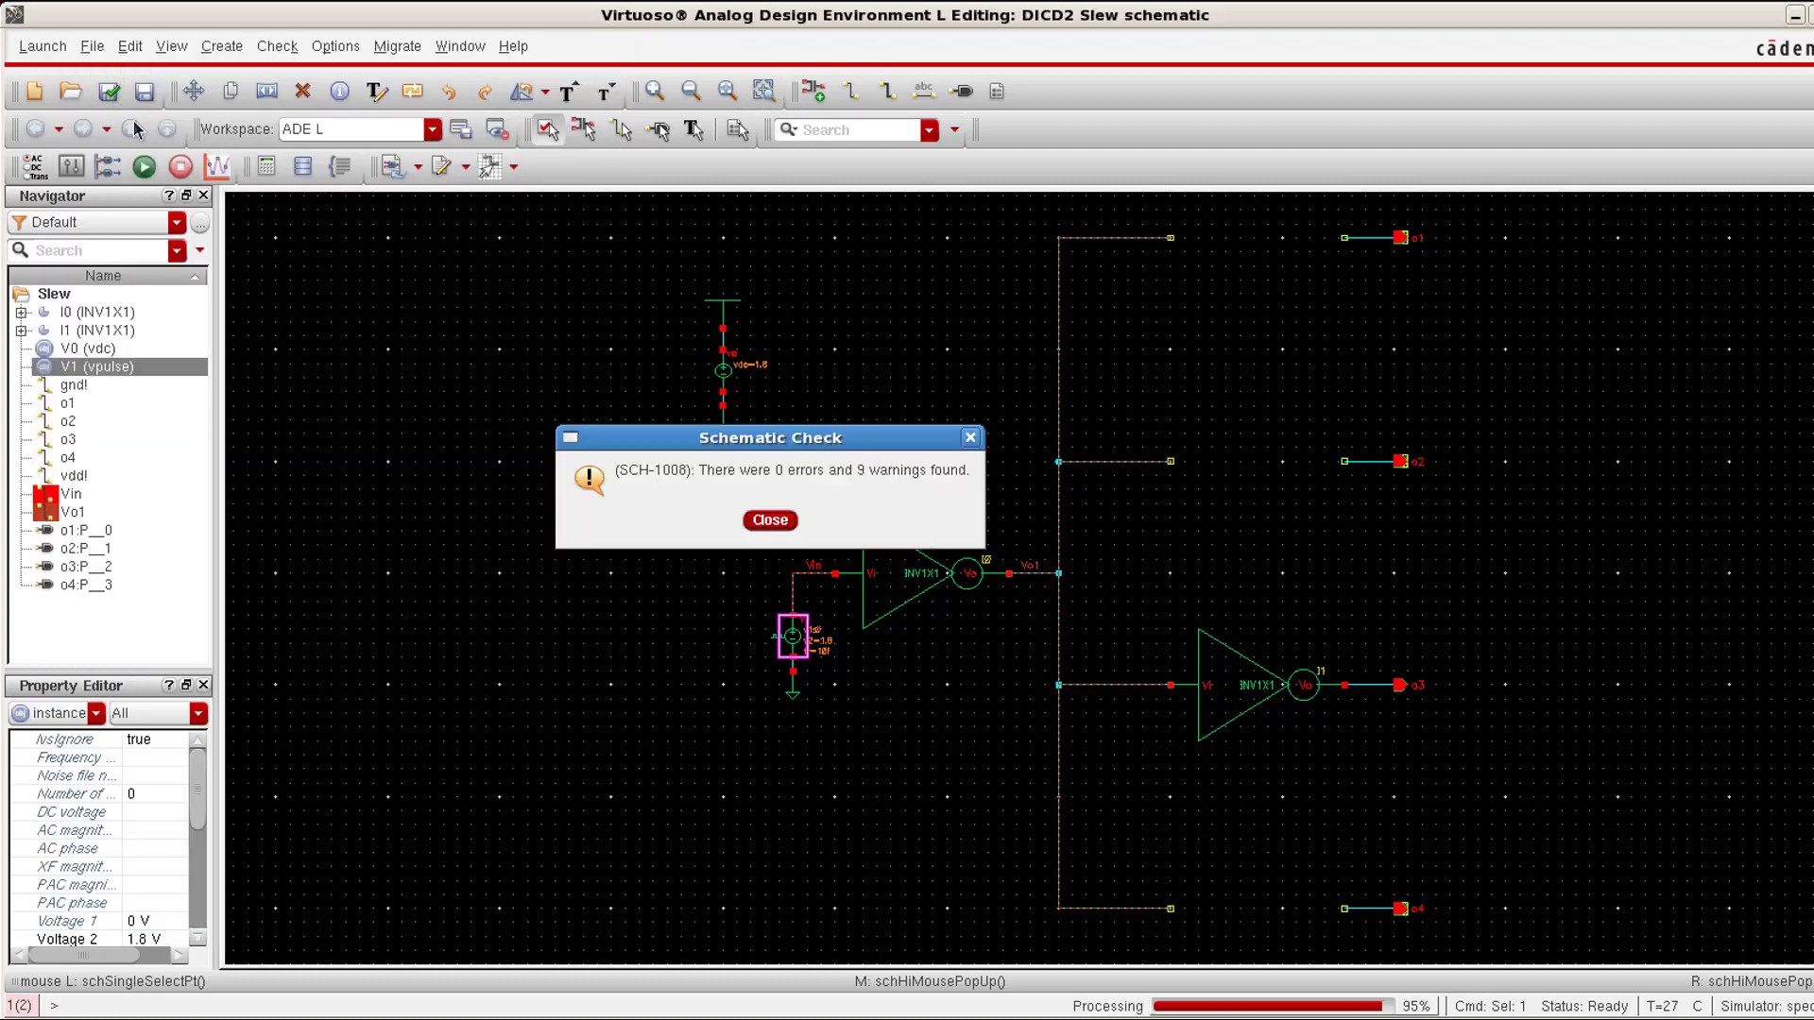
left_click(769, 521)
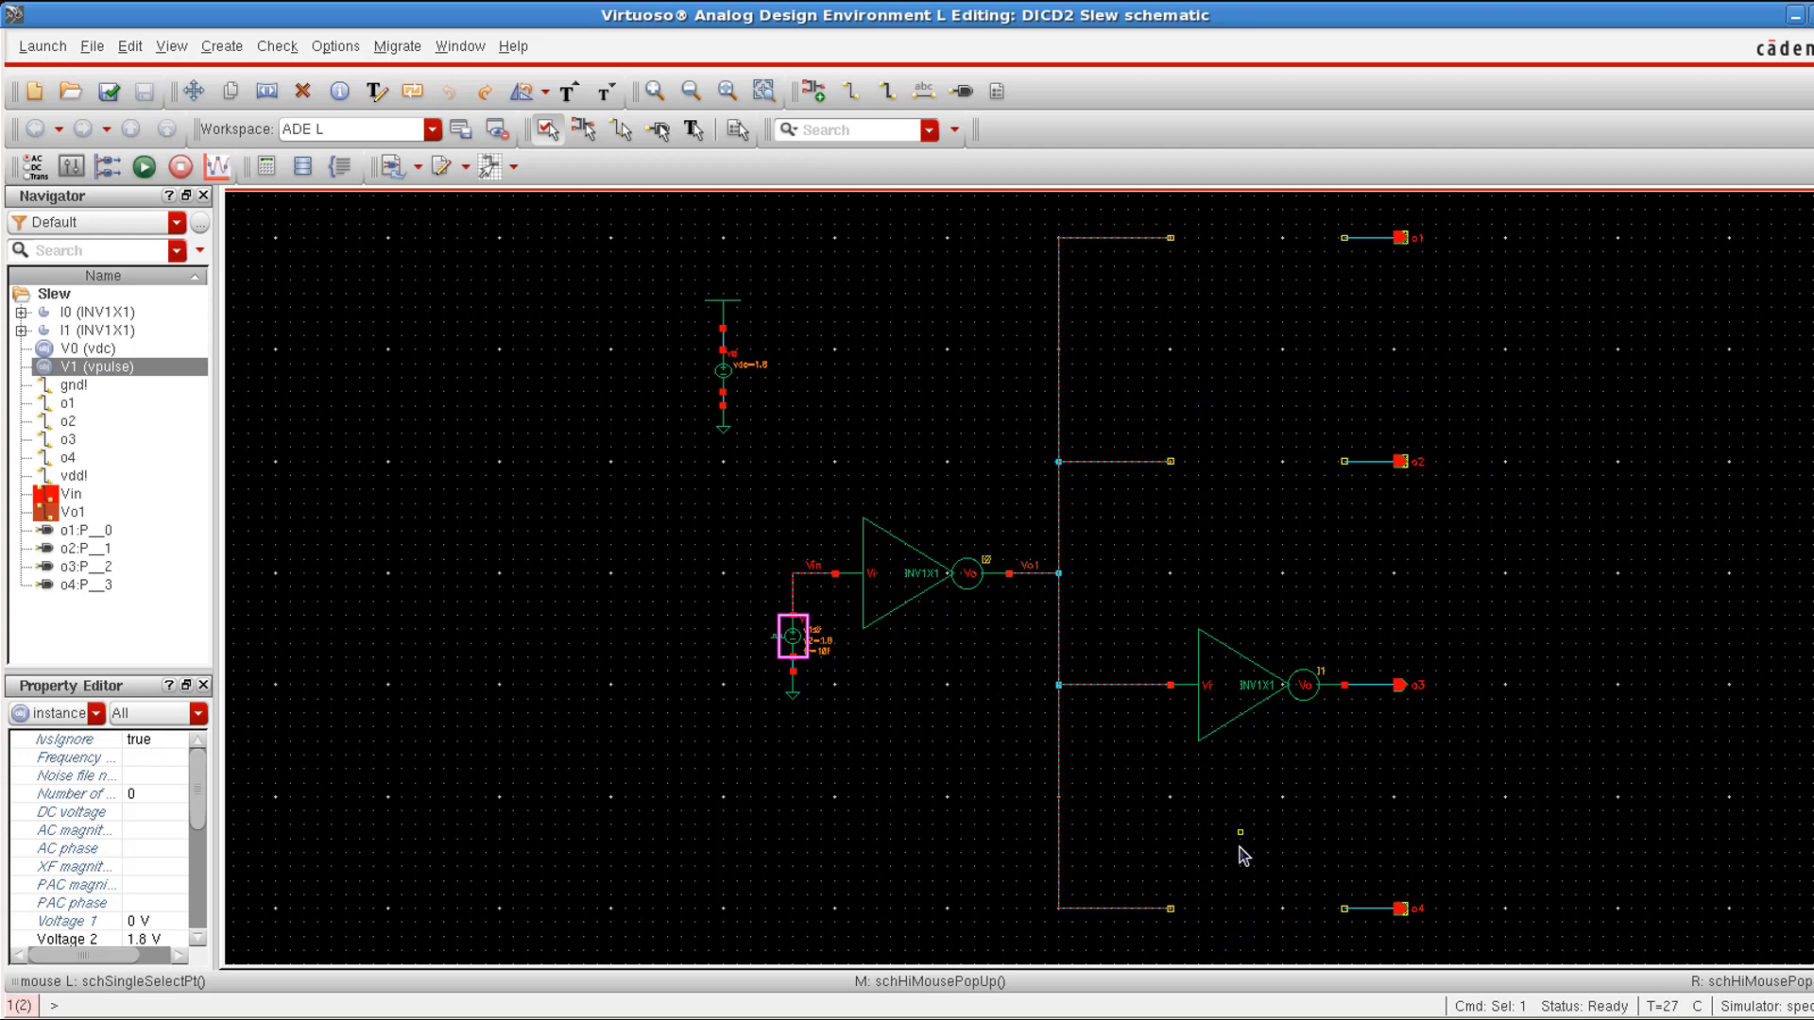
Step: Launch ADE L for the Slew schematic and move its window aside
left_click(437, 997)
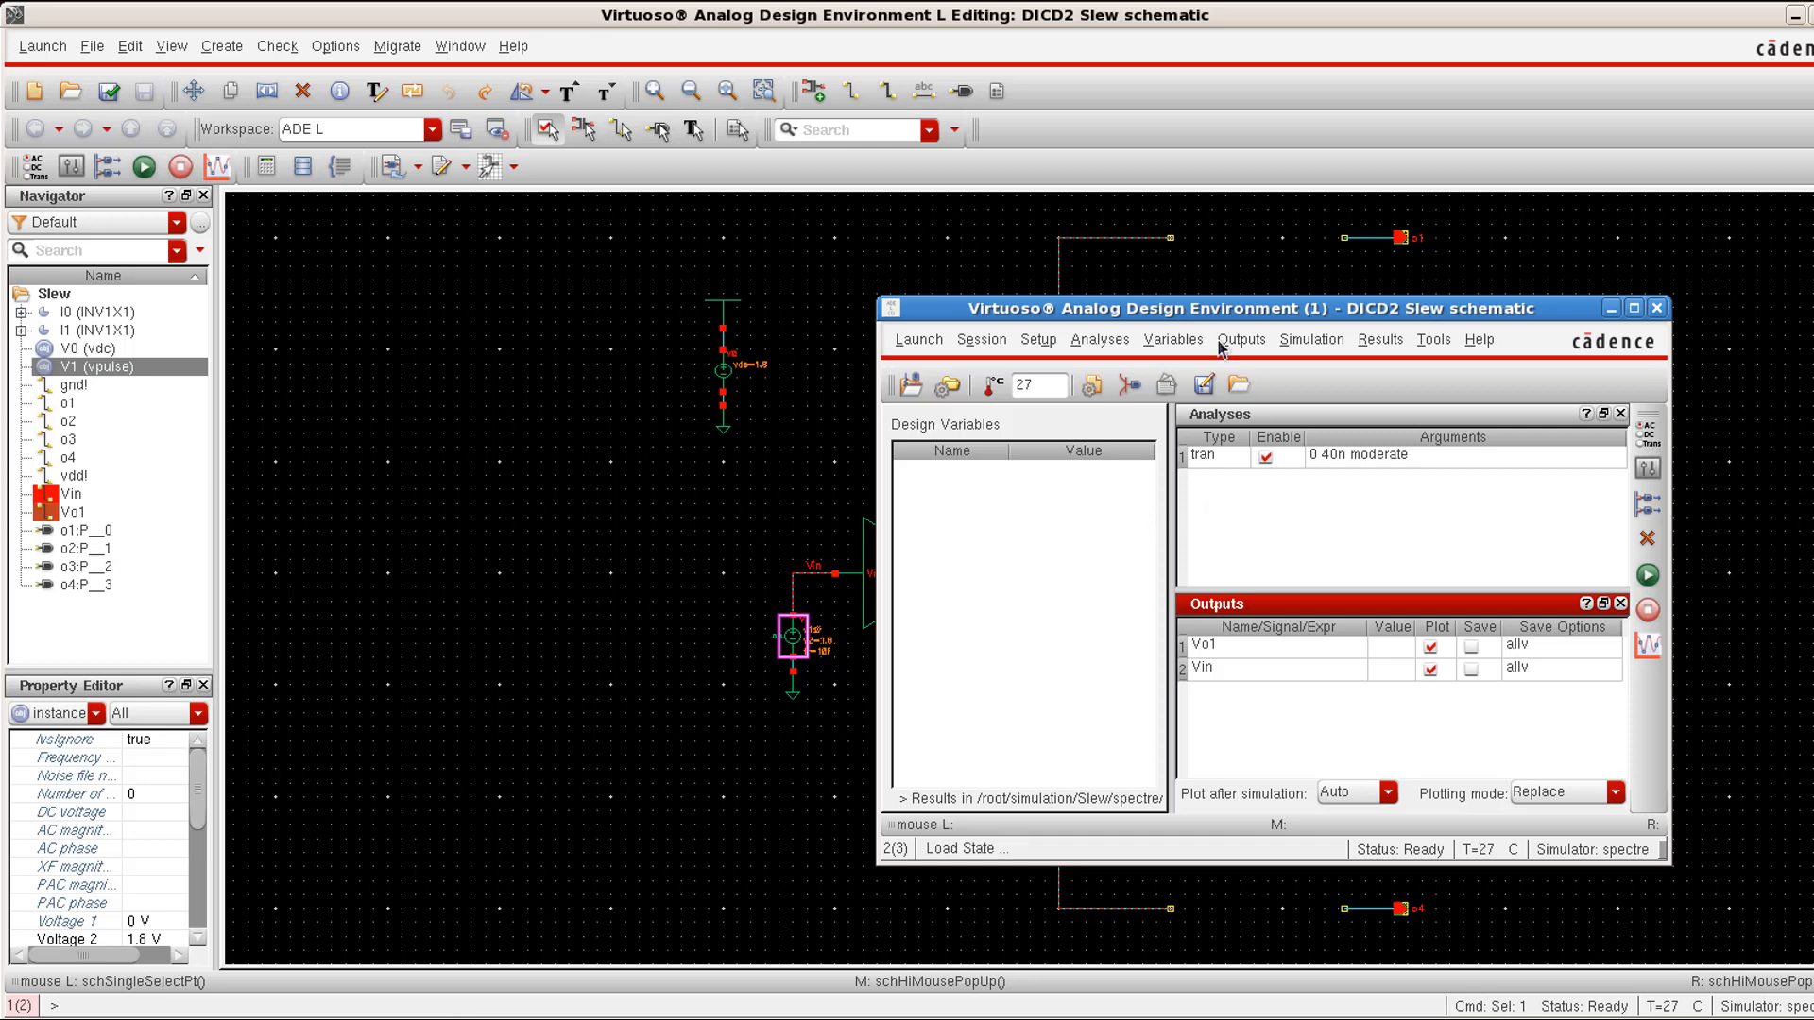
mouse_move(1227, 309)
left_mouse_down()
mouse_move(711, 439)
mouse_move(587, 281)
left_mouse_up()
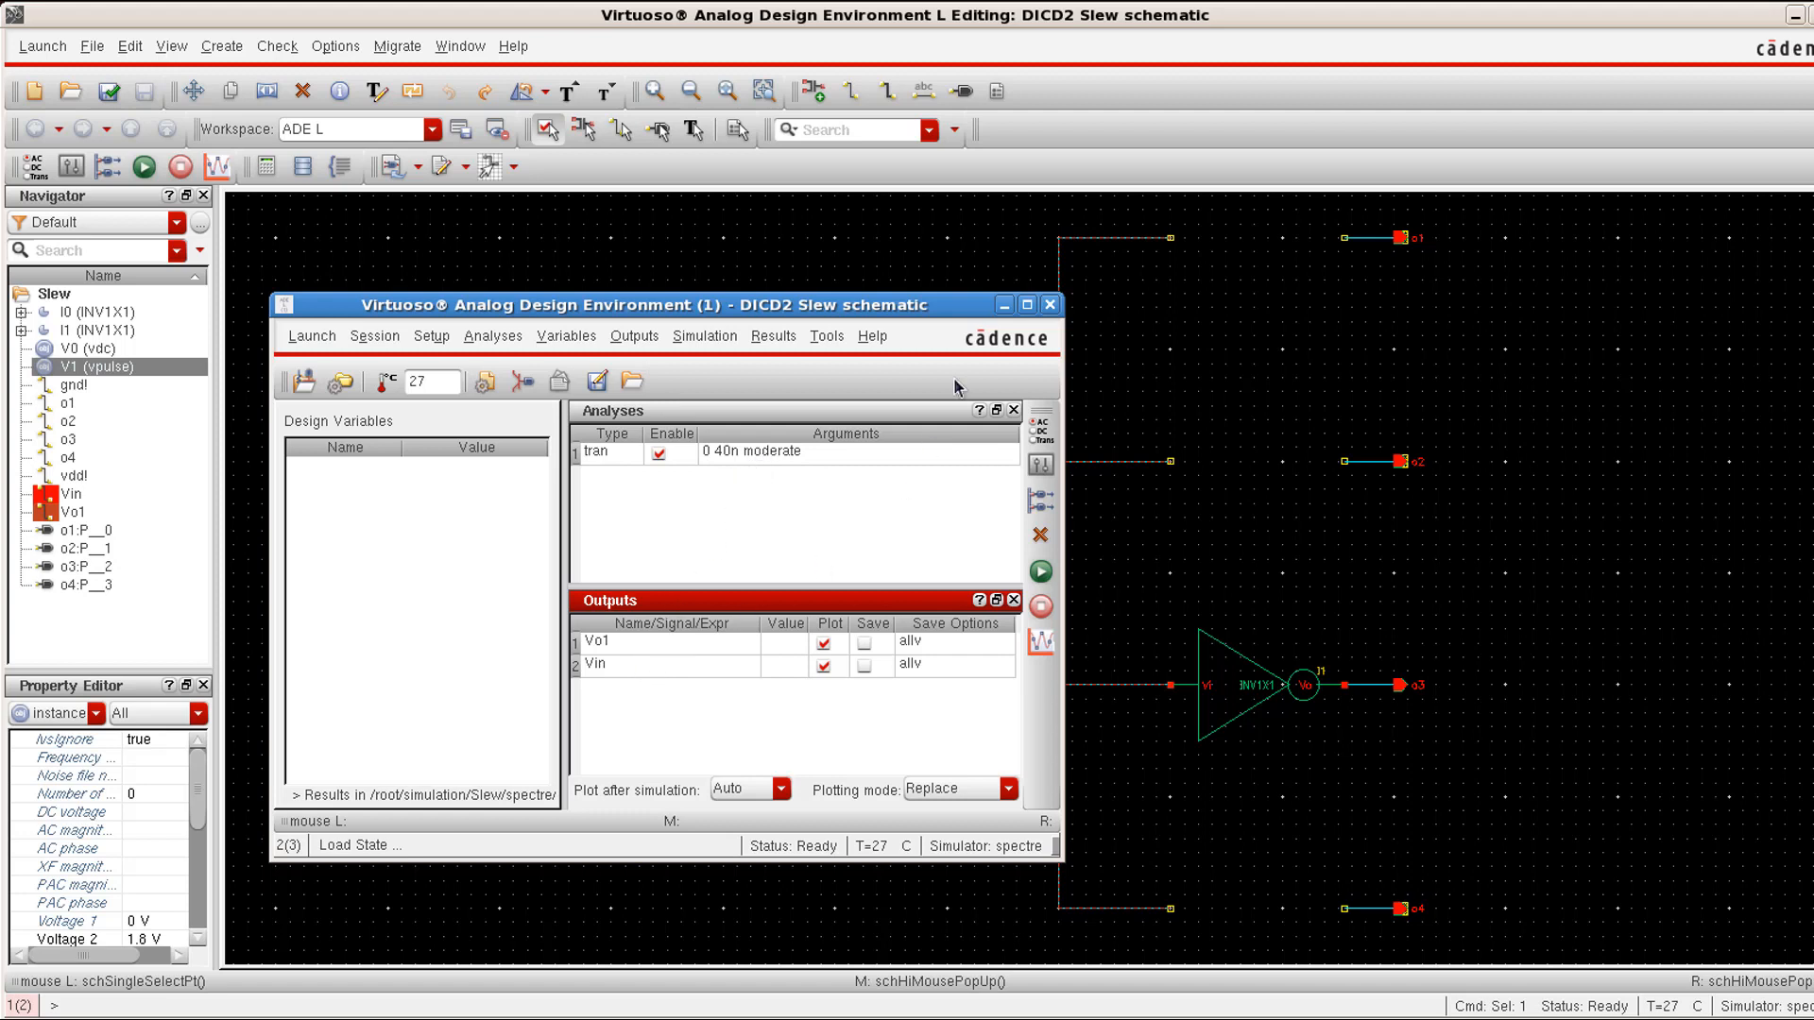
left_click(1003, 307)
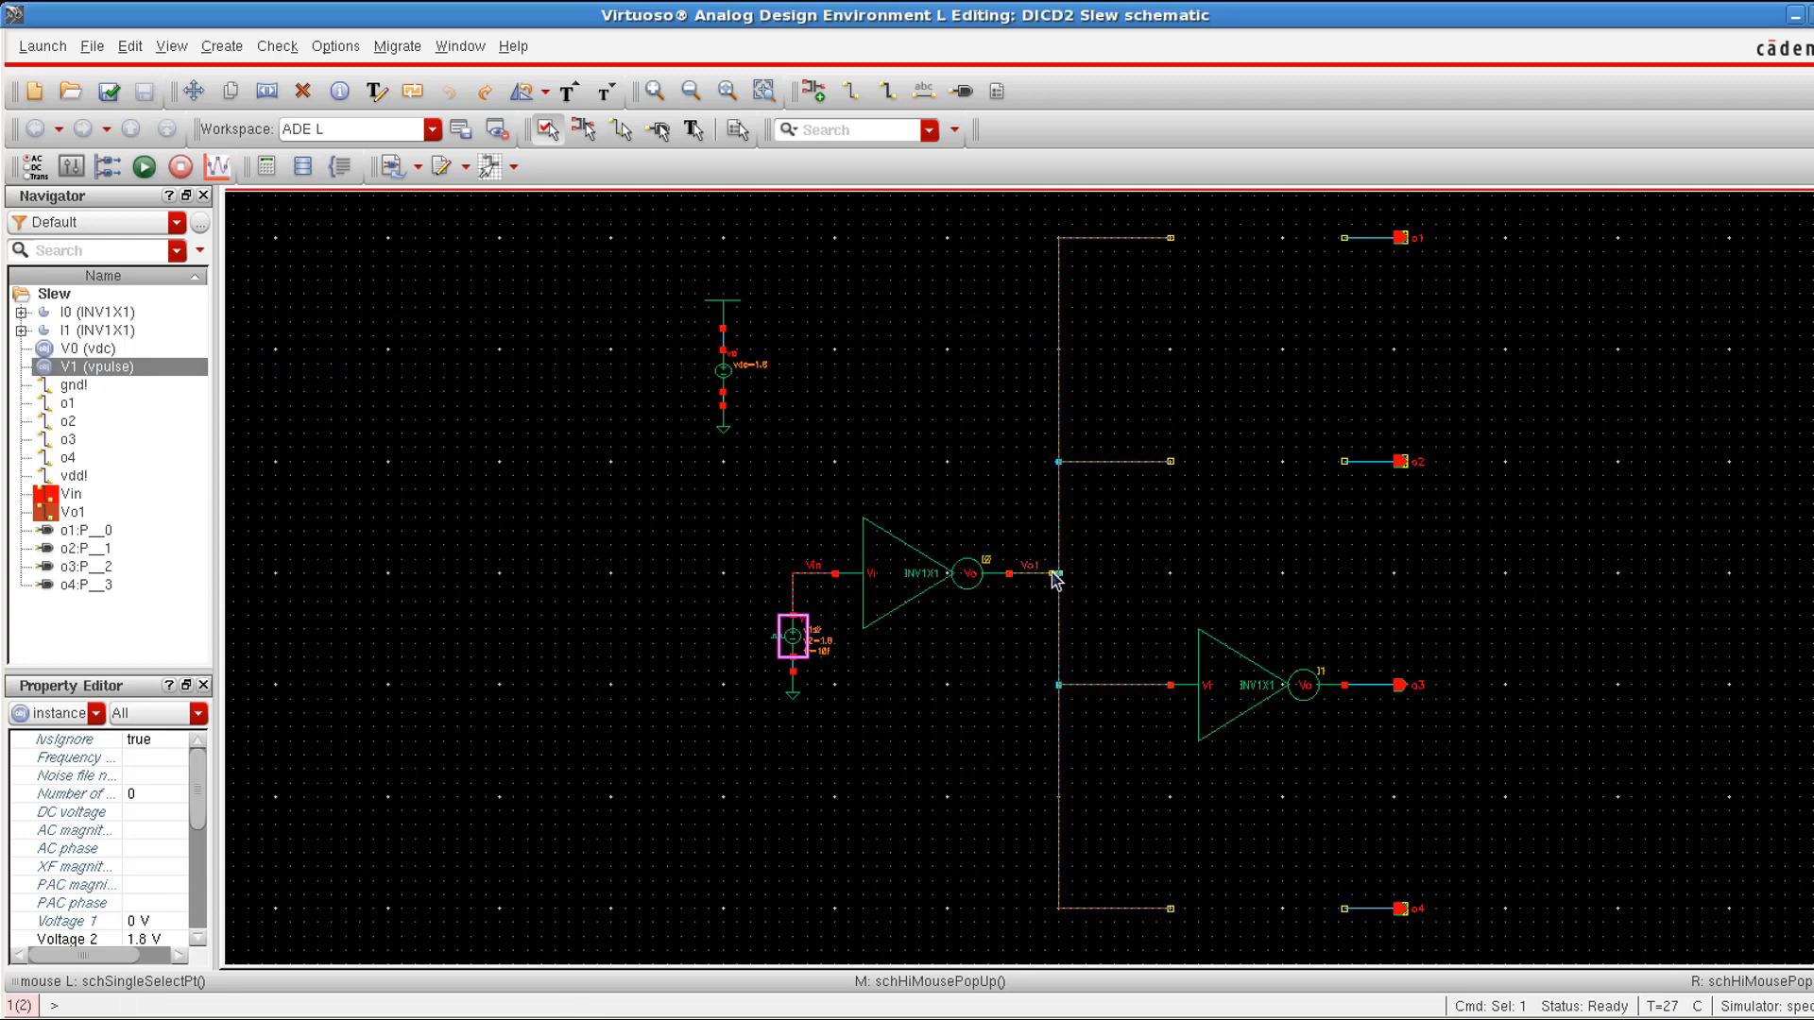
key("q")
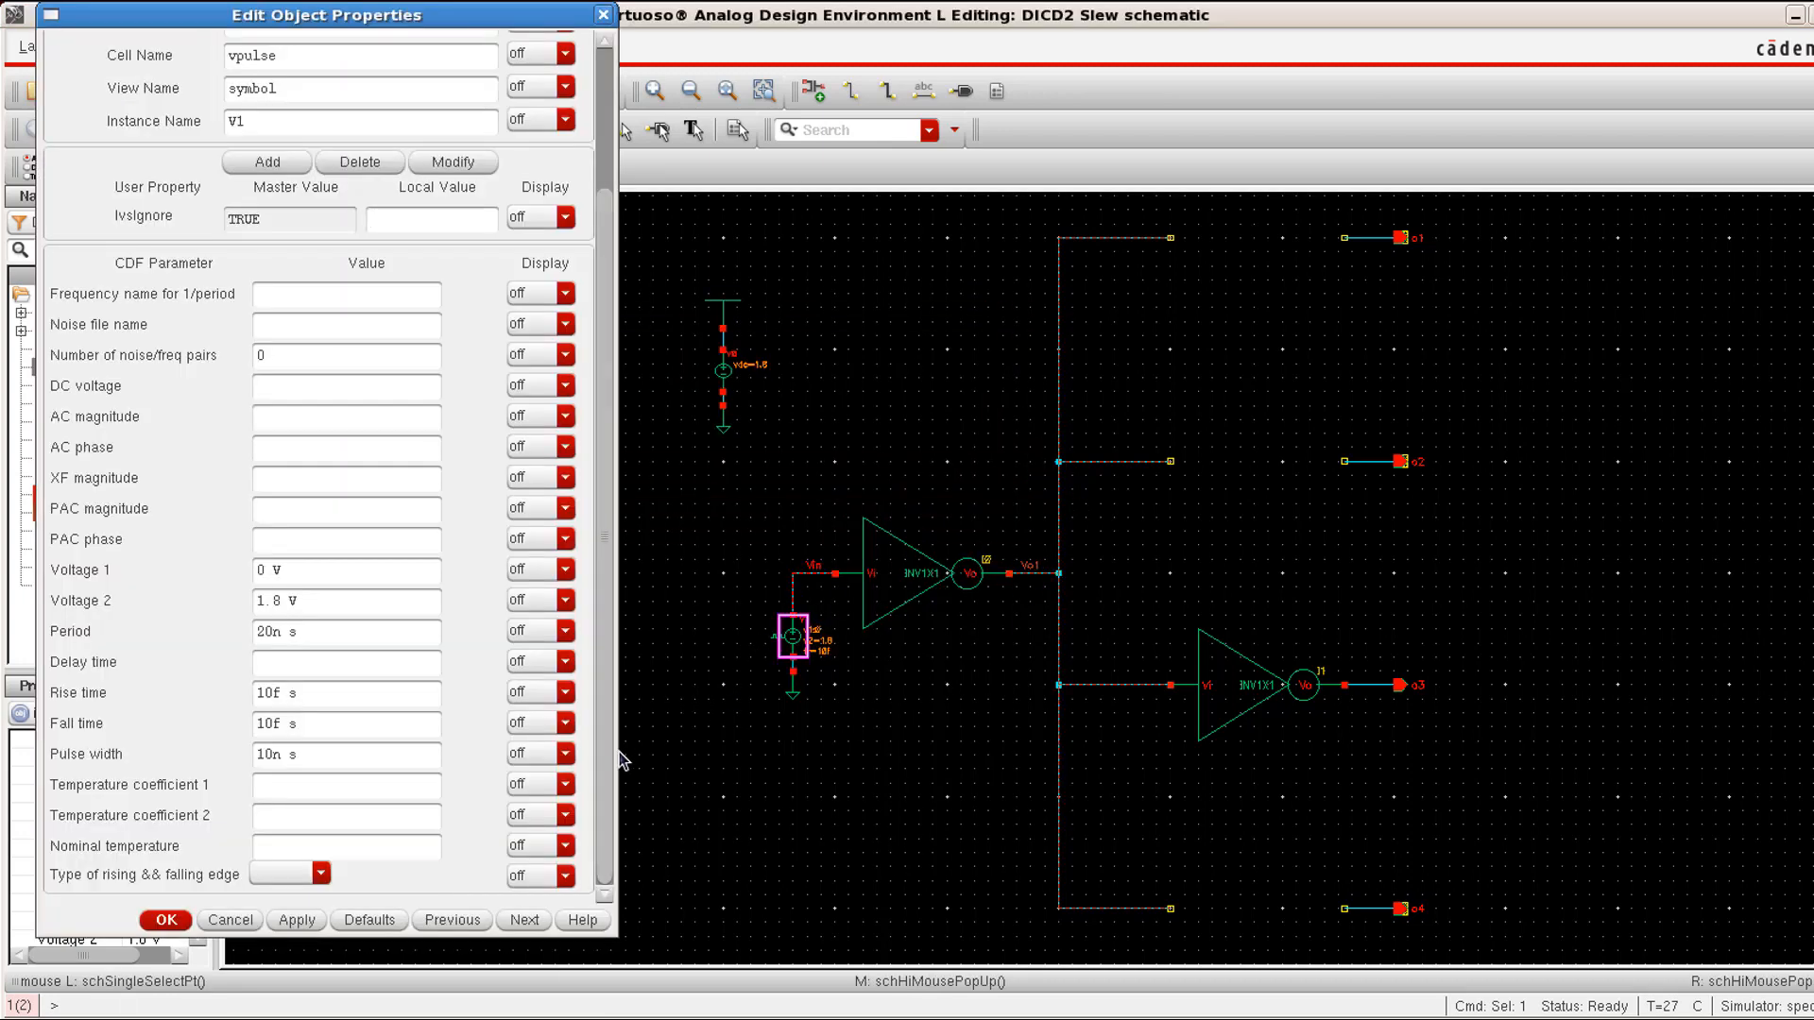
key("Escape")
key("alt+Tab")
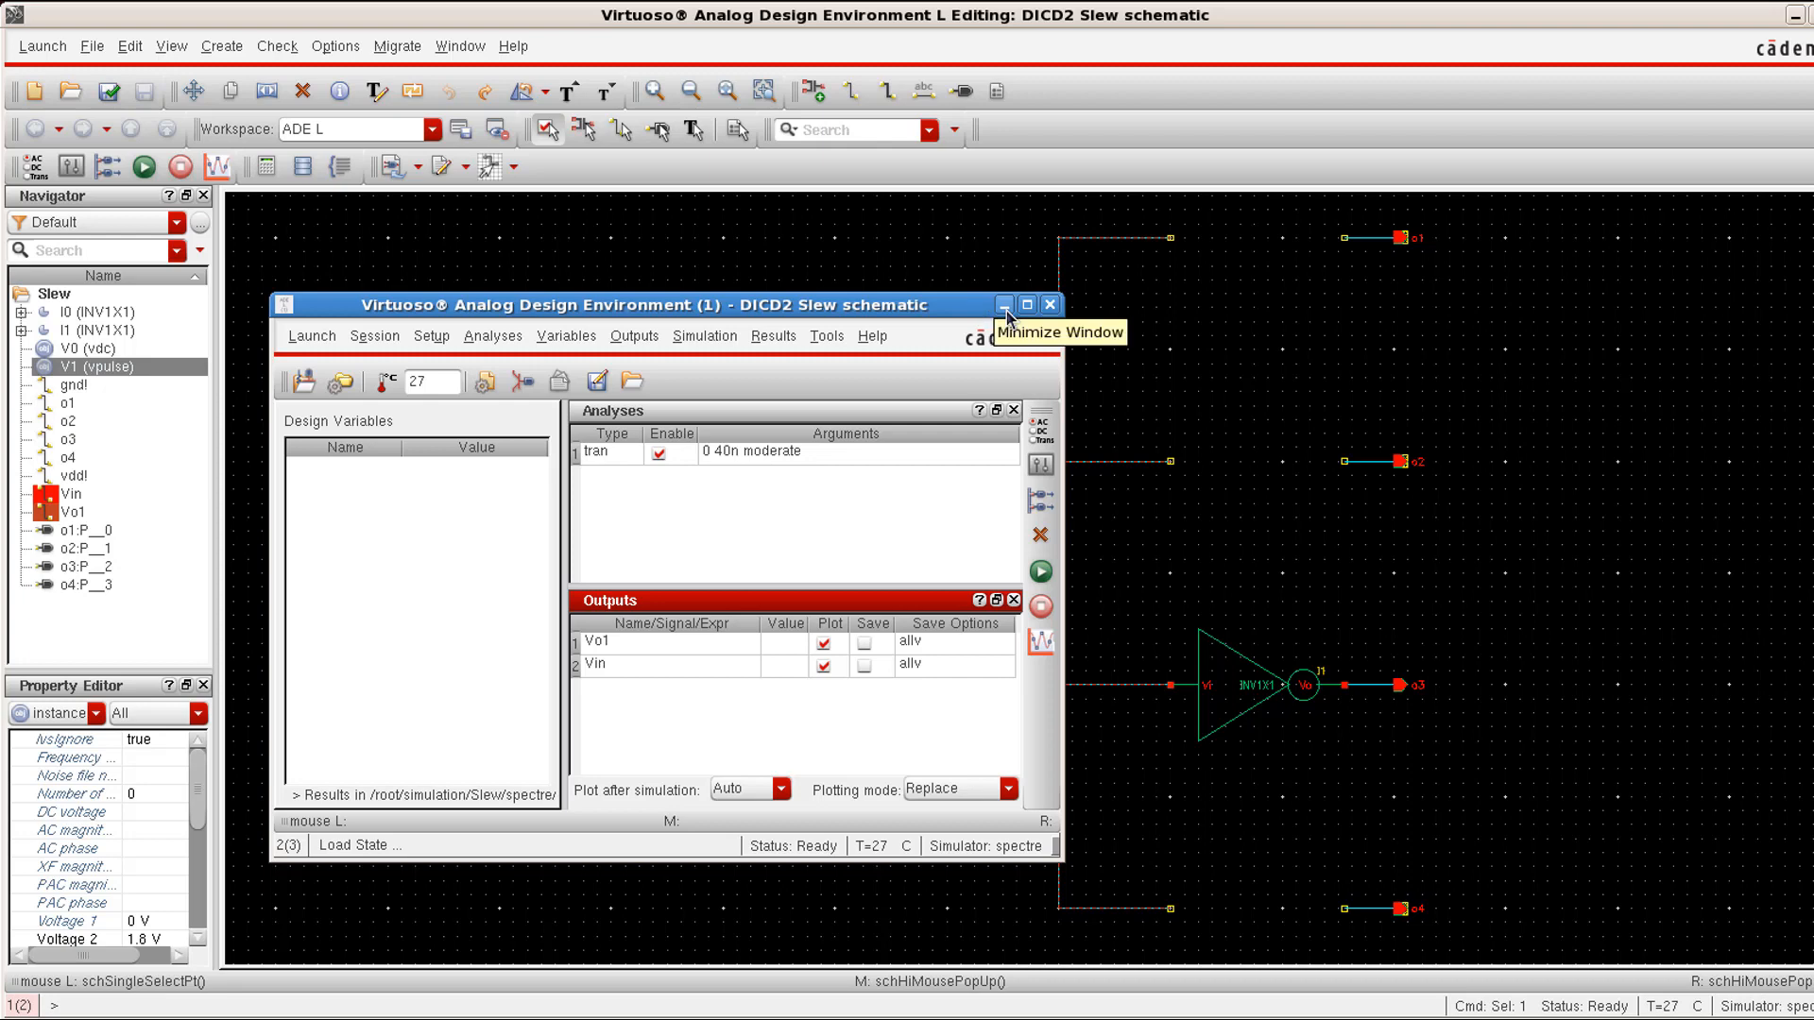
Step: Bring the ADE window back to the front and reach for its Setup menu
left_click(1041, 571)
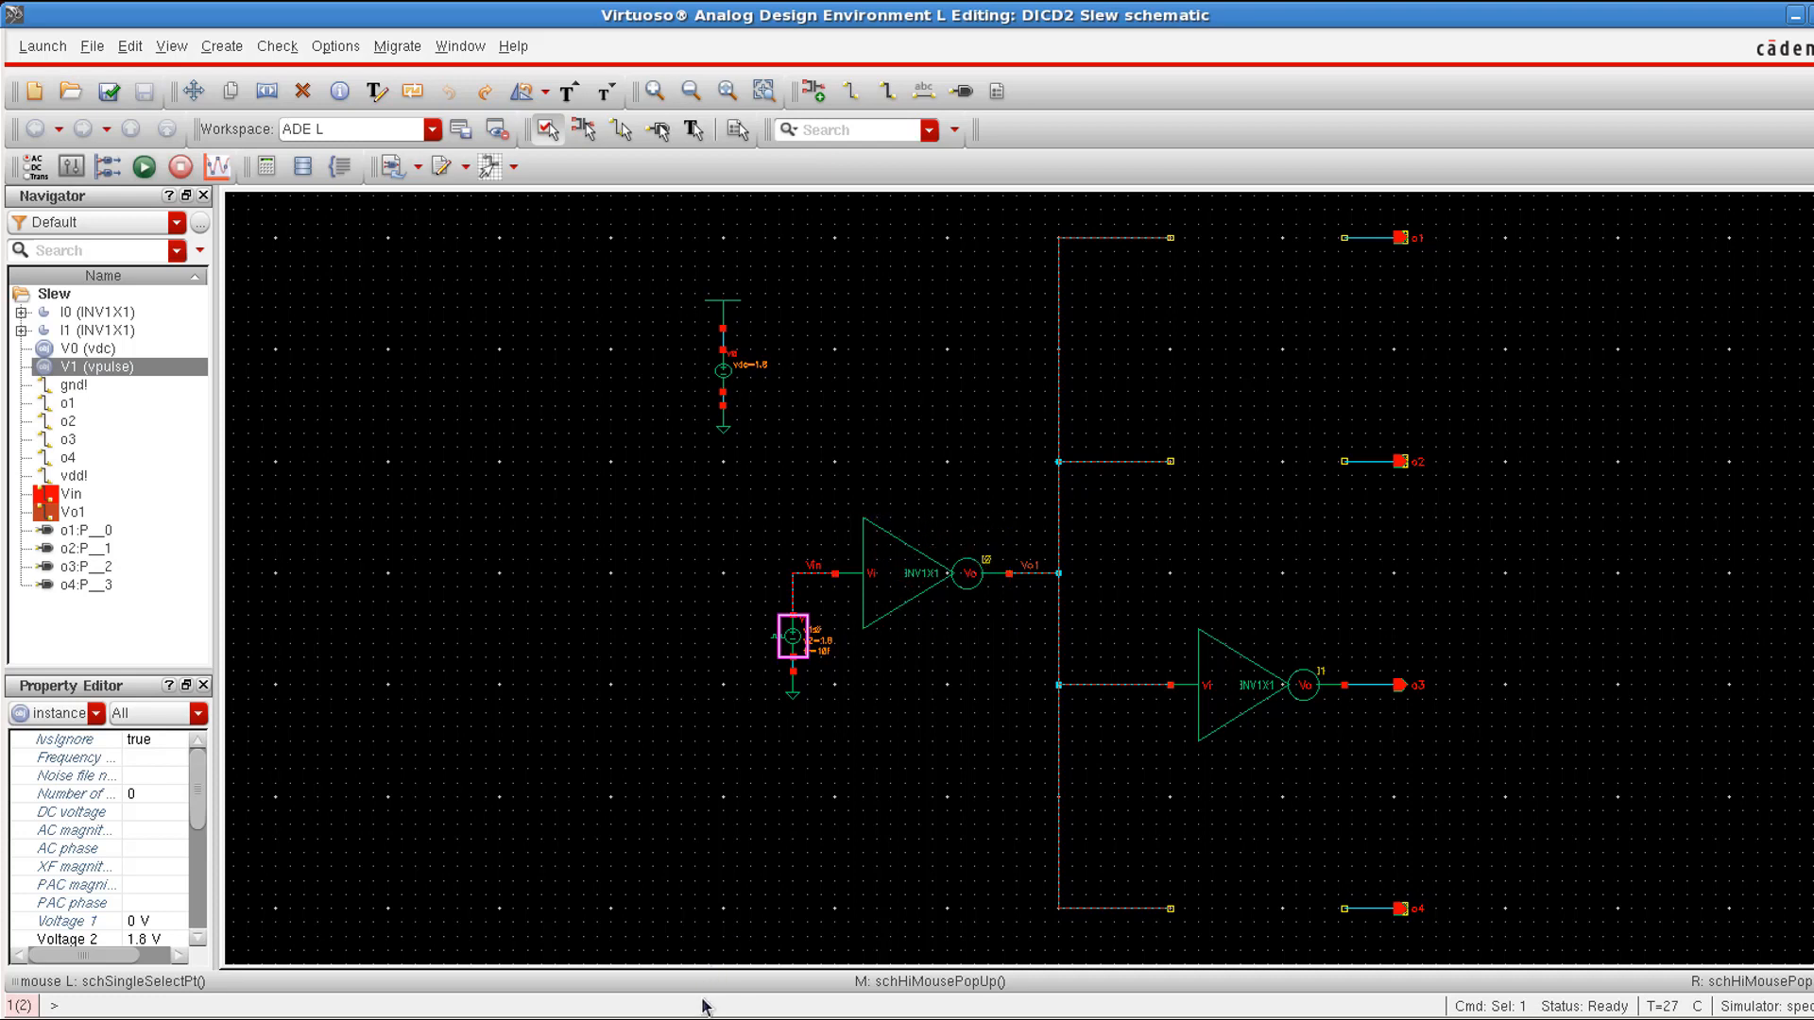
left_click(408, 996)
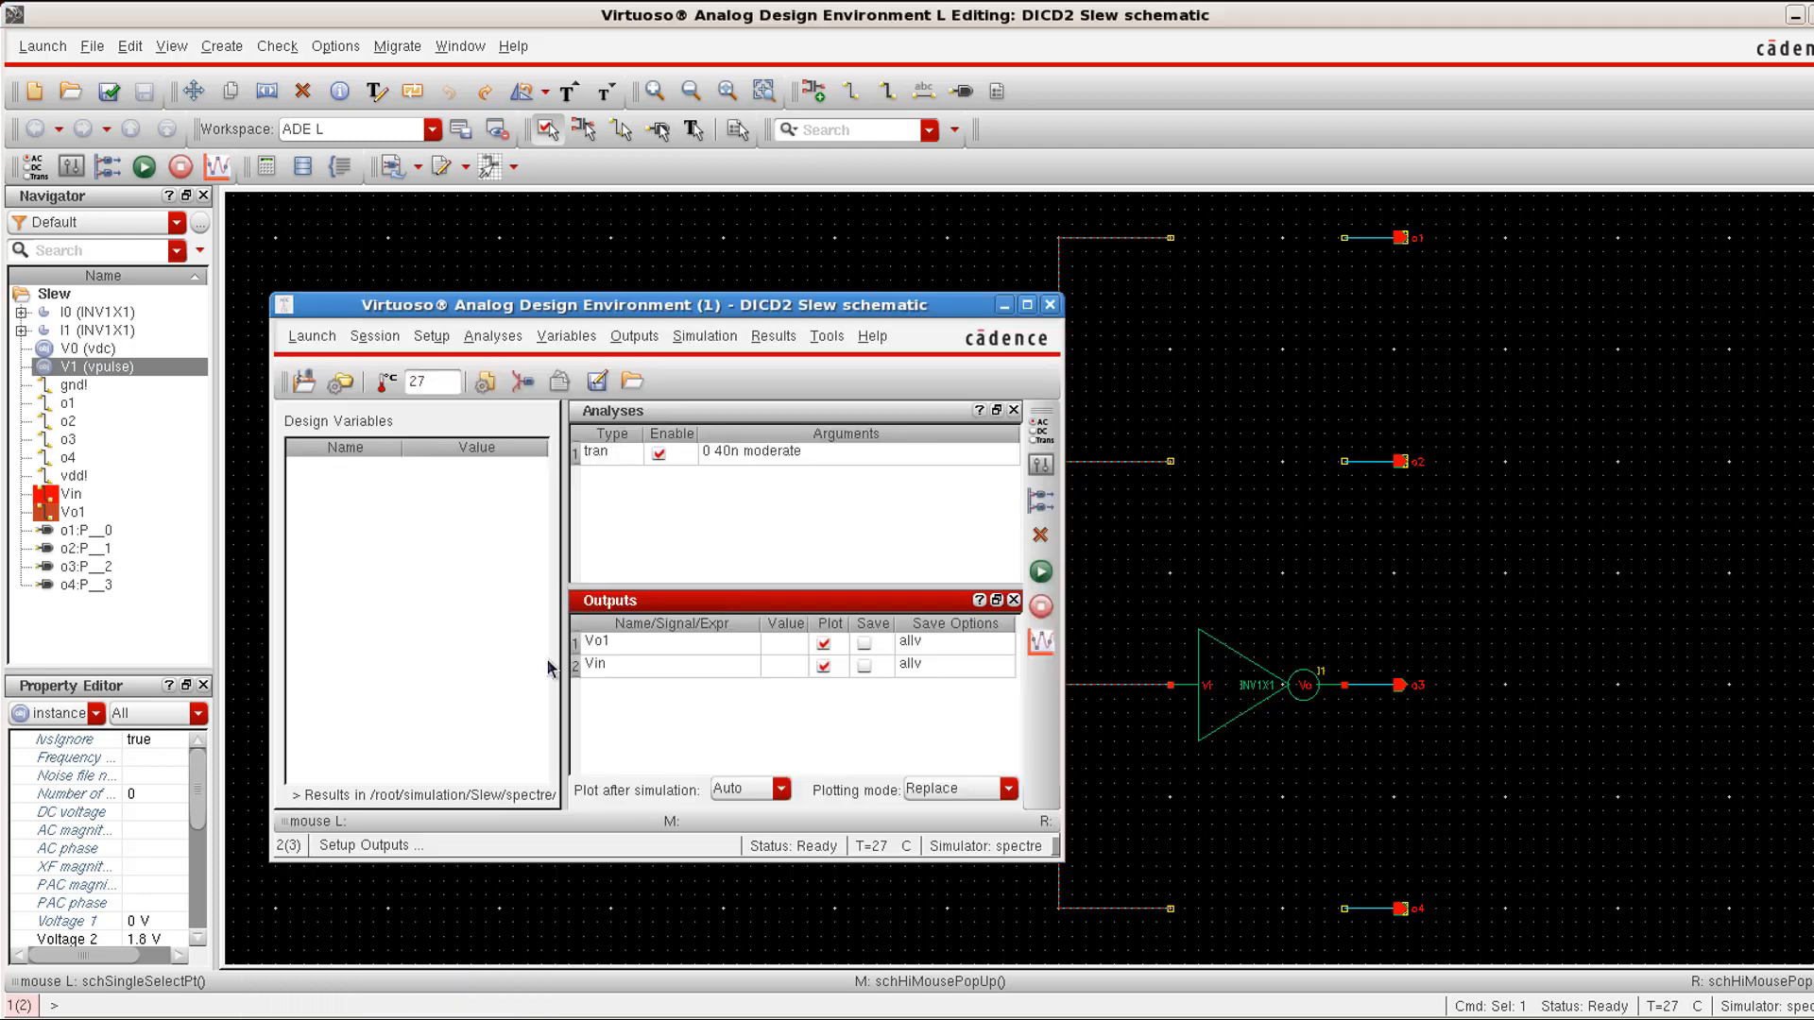
left_click(437, 339)
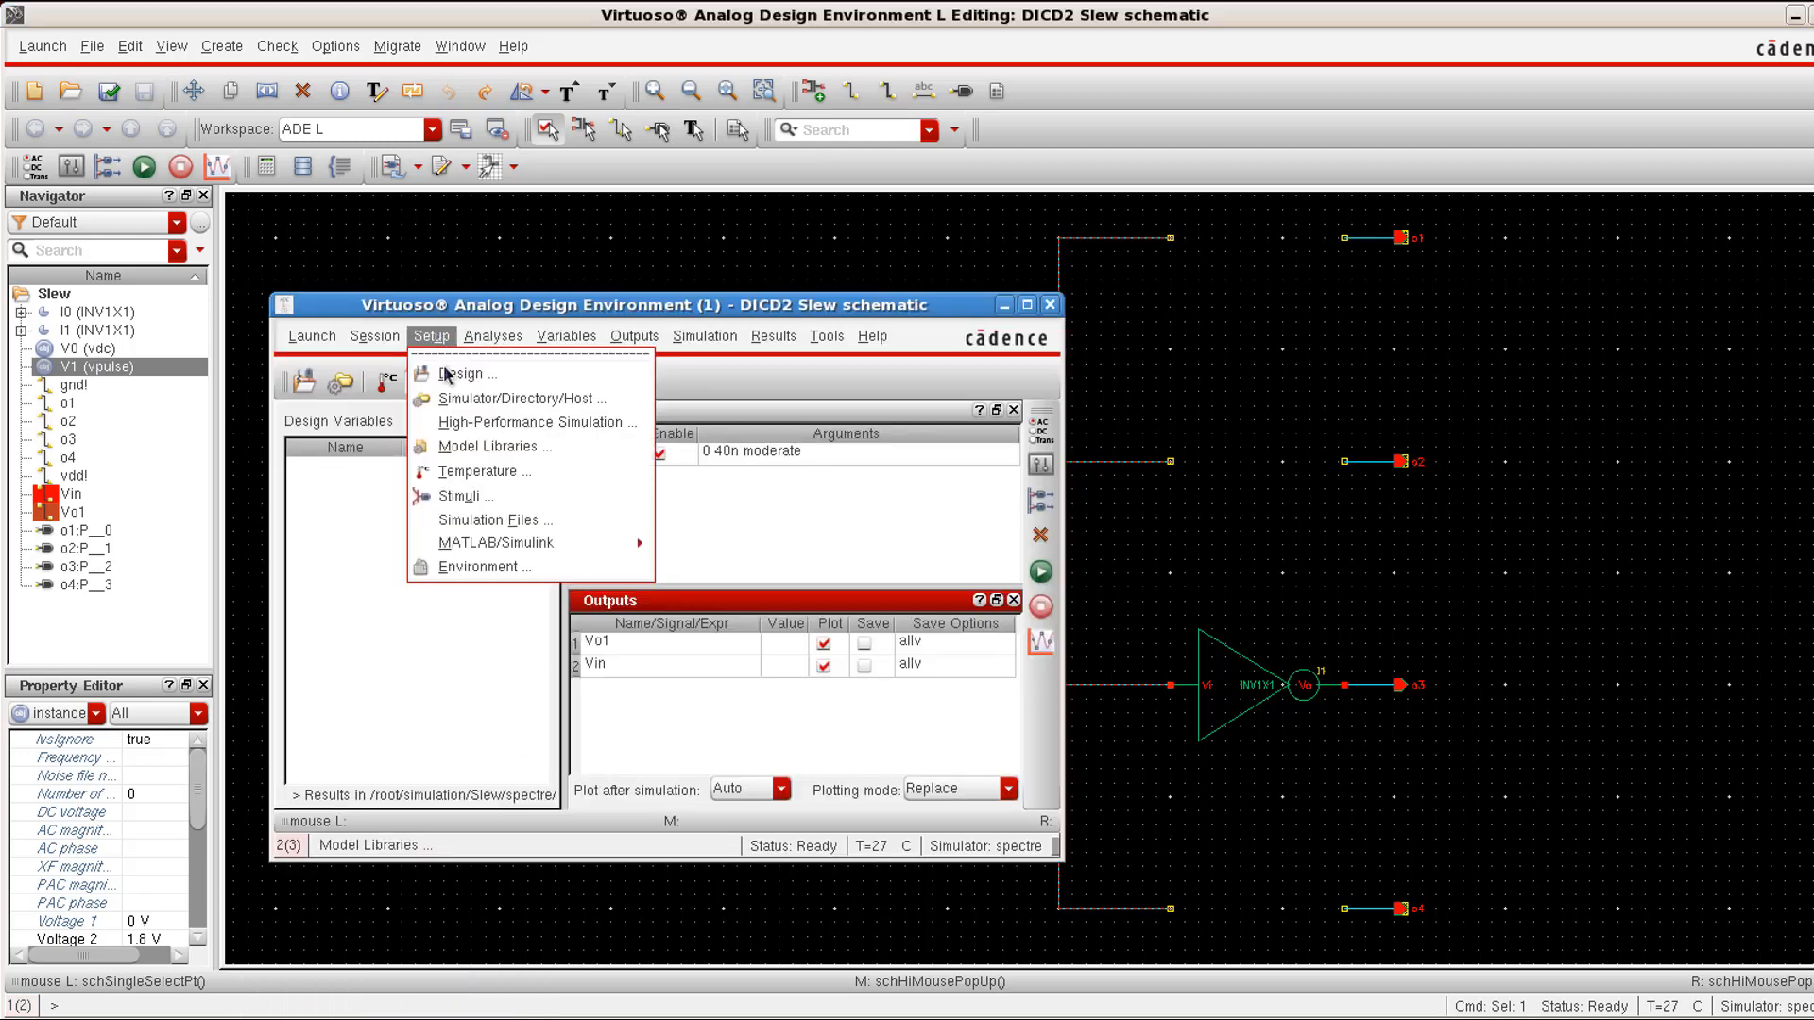
Step: In Setup > Environment, insert av_extracted at the start of the Switch View List, ahead of spectre
left_click(478, 566)
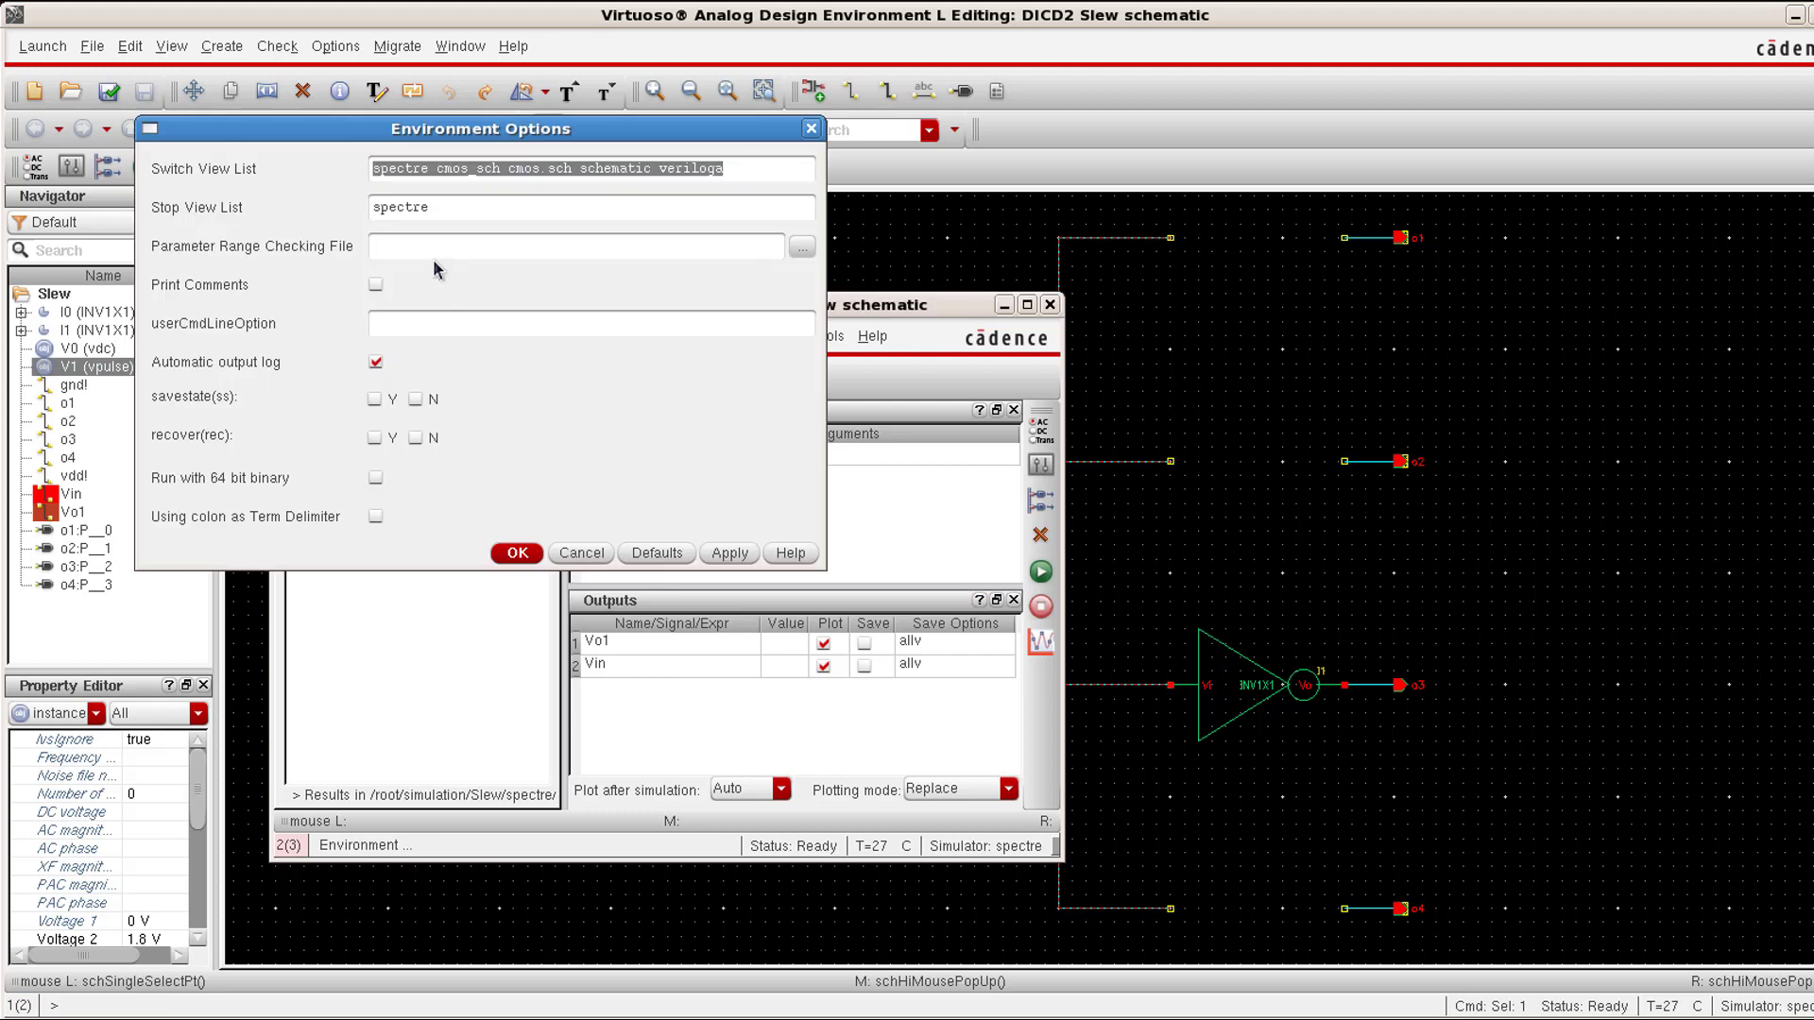
left_click(373, 168)
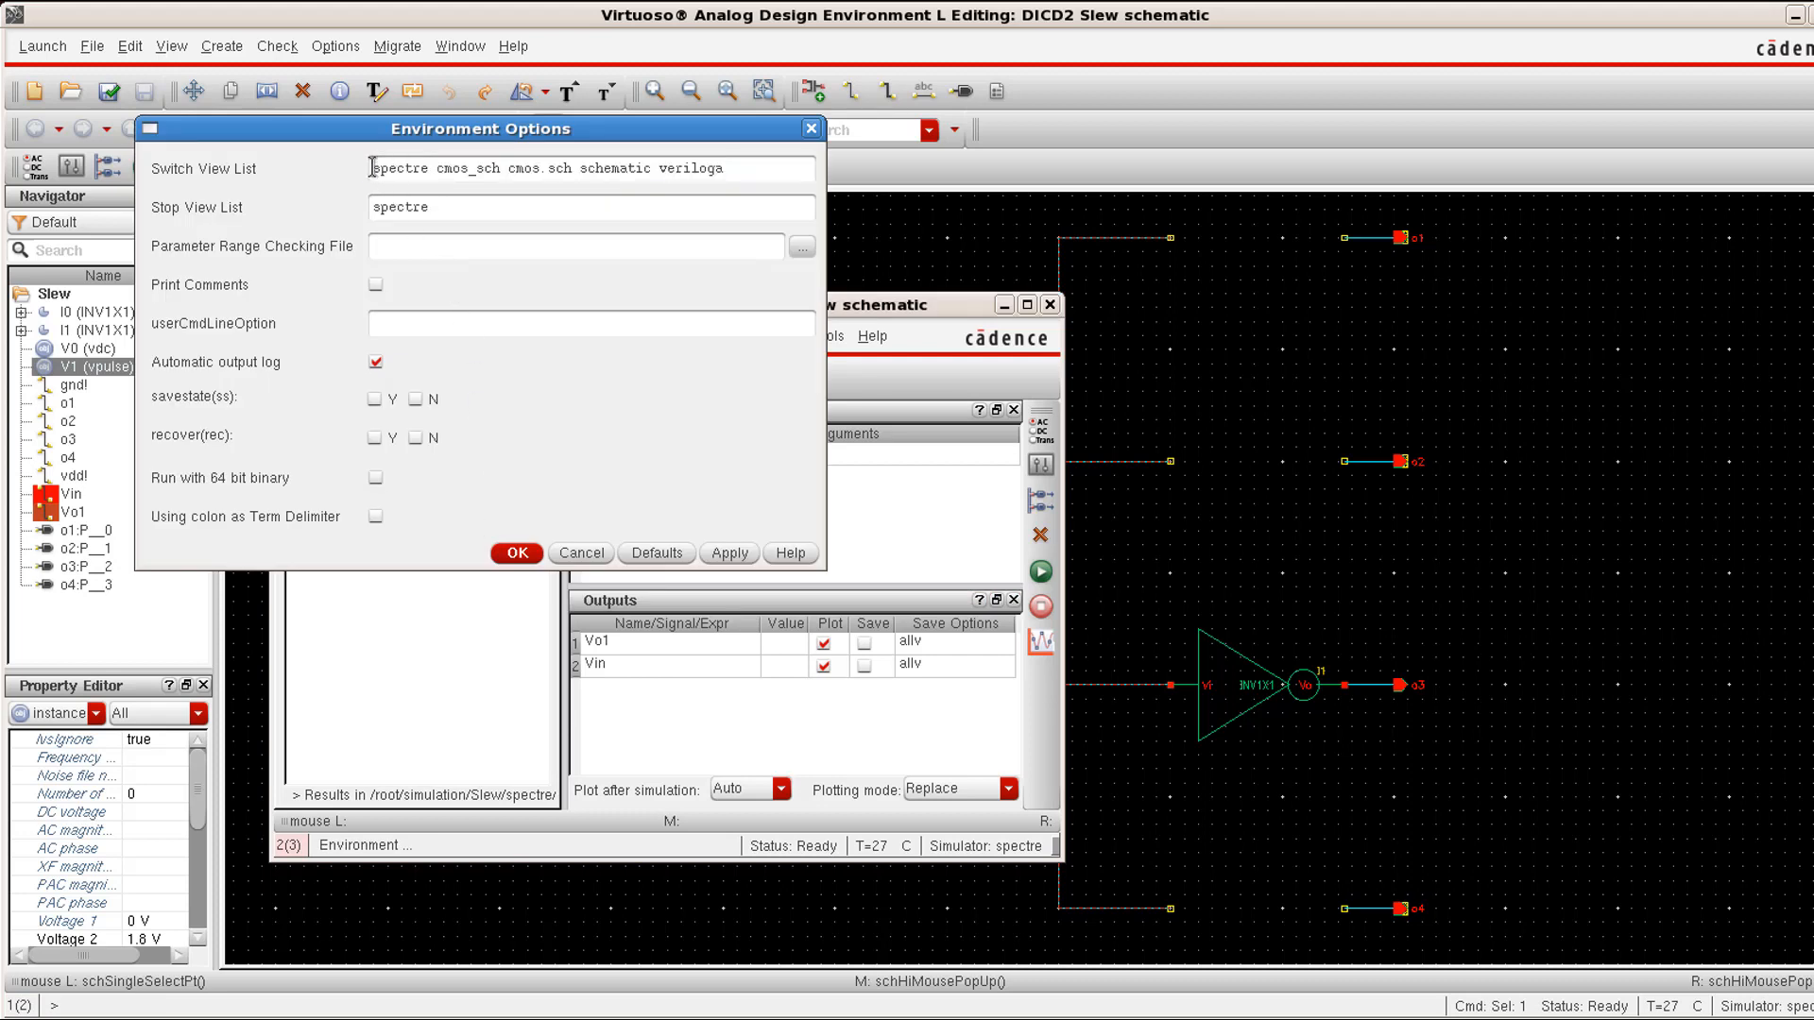
type("av")
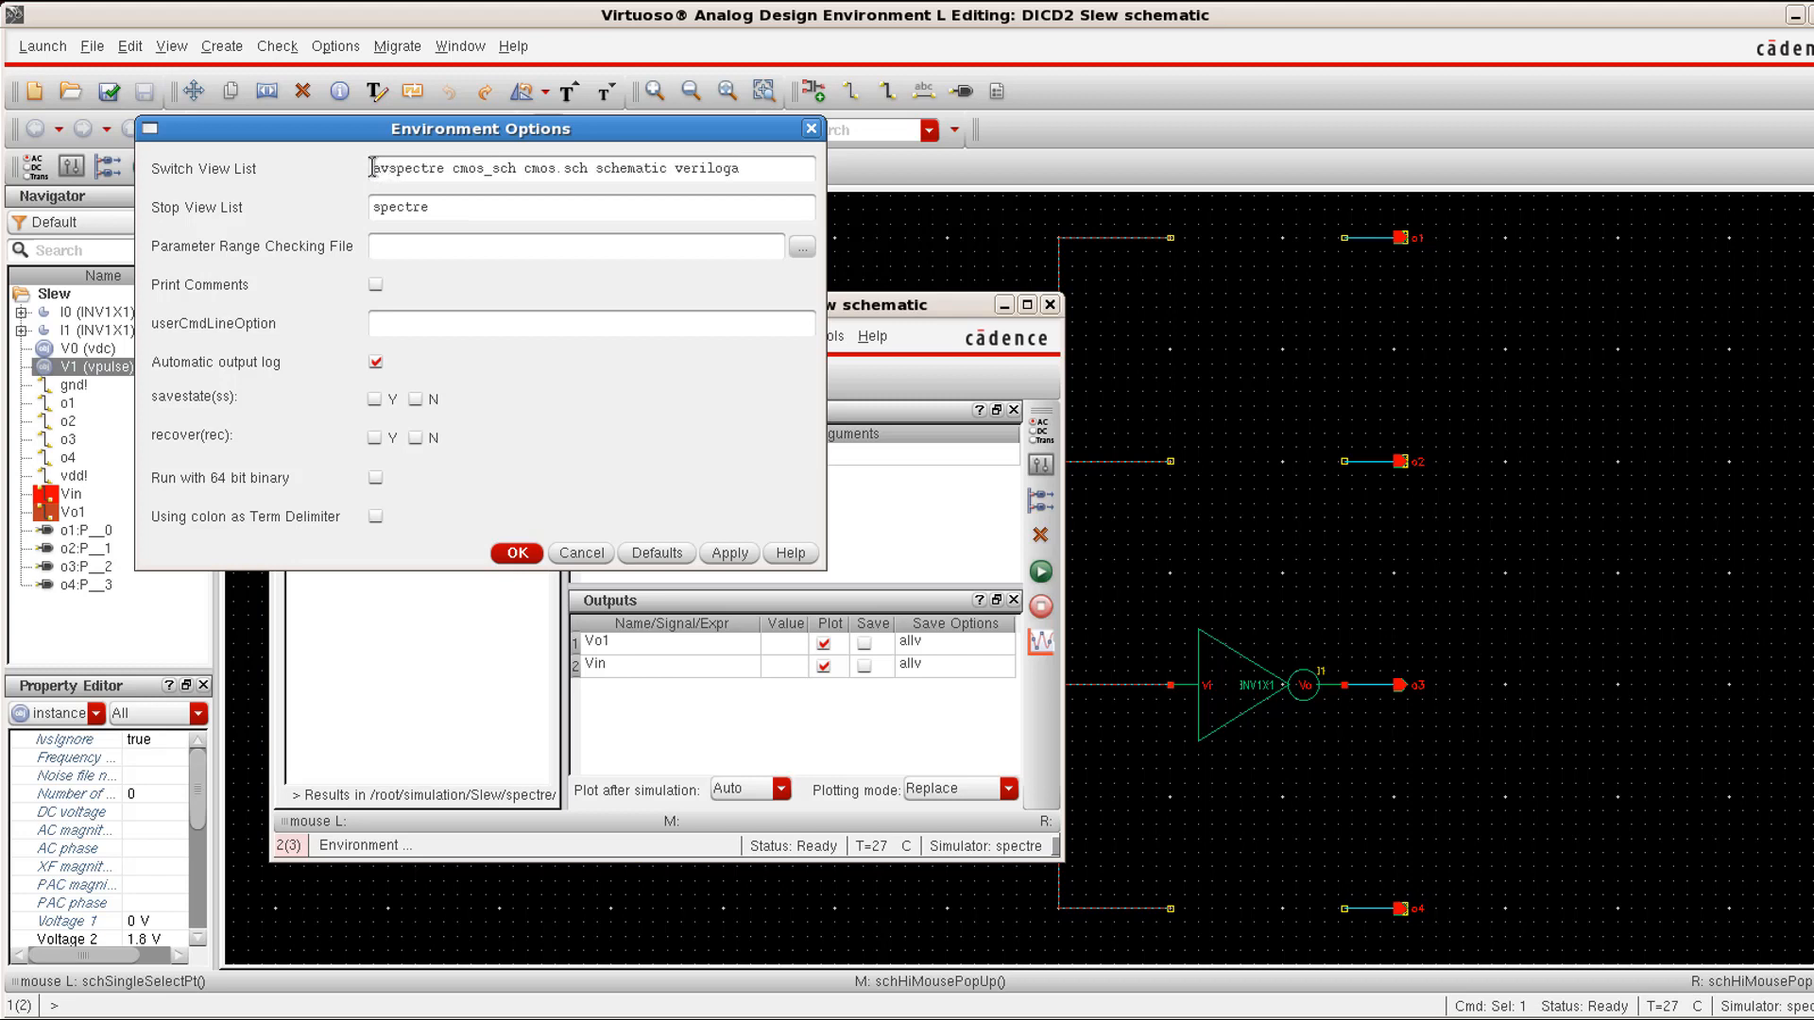
type("_extra")
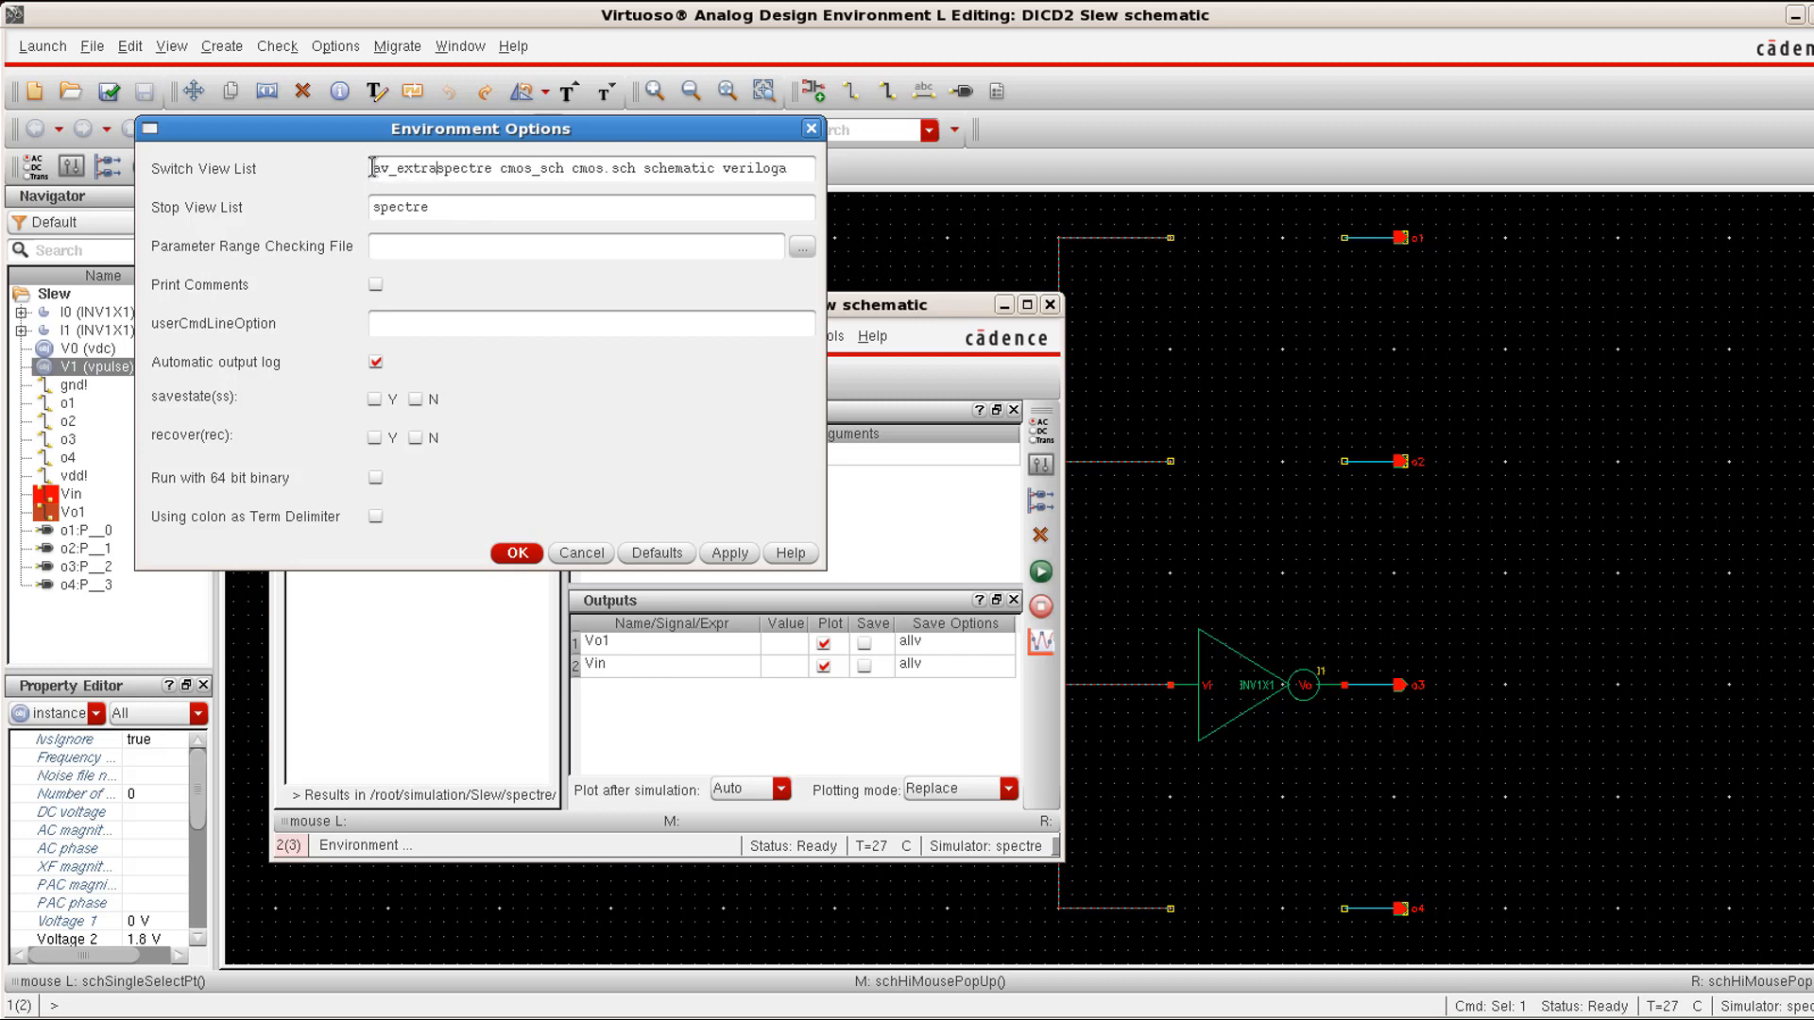
type("ct")
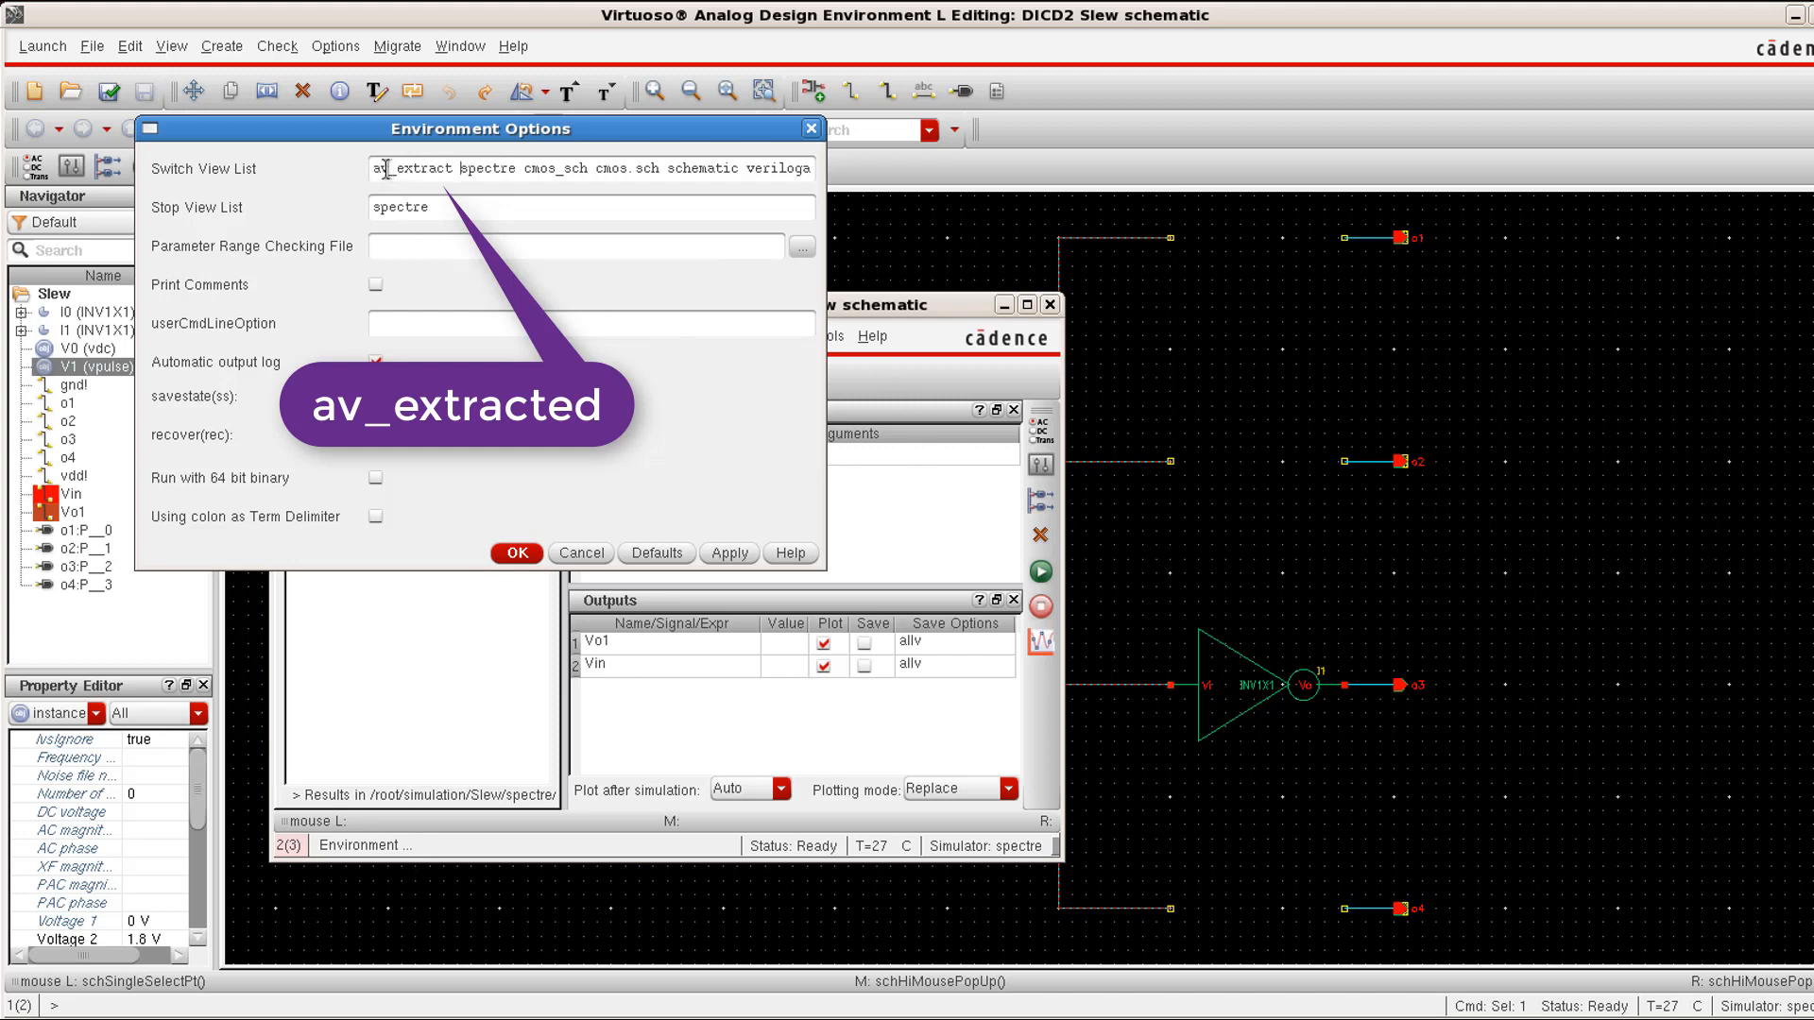
left_click(377, 167)
left_click(459, 170)
left_click_drag(452, 167, 346, 171)
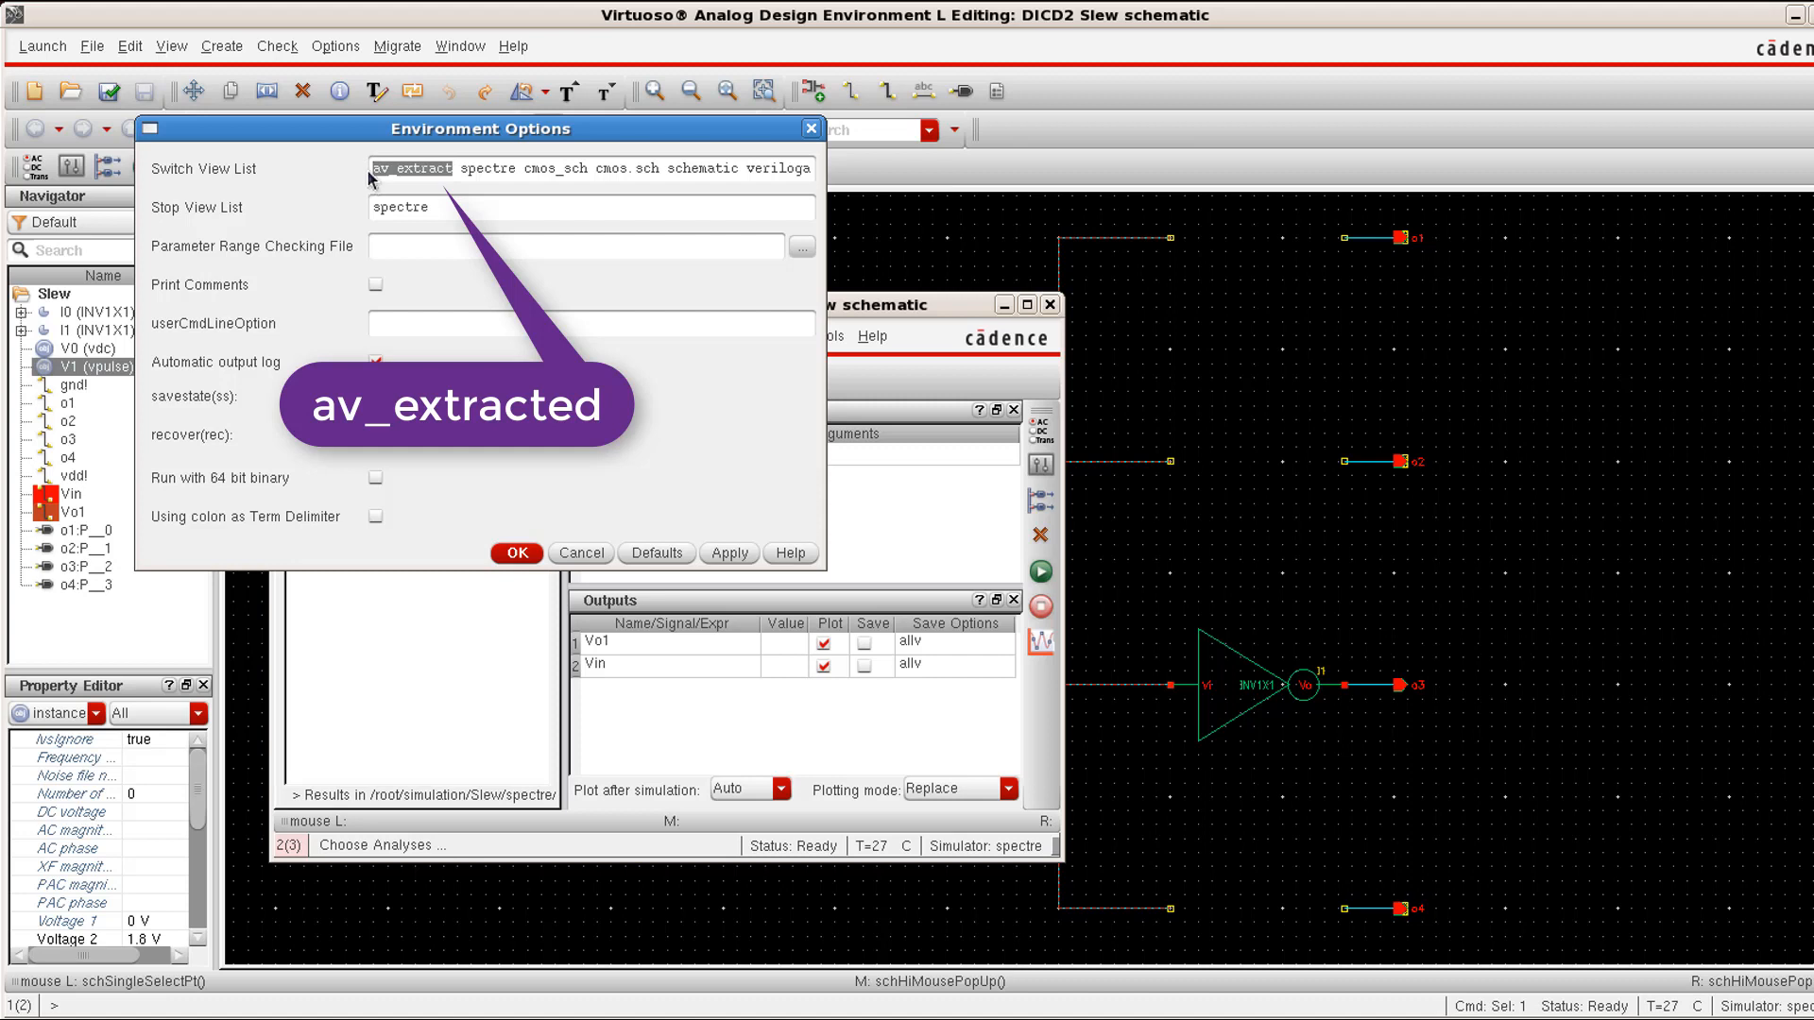
left_click(457, 167)
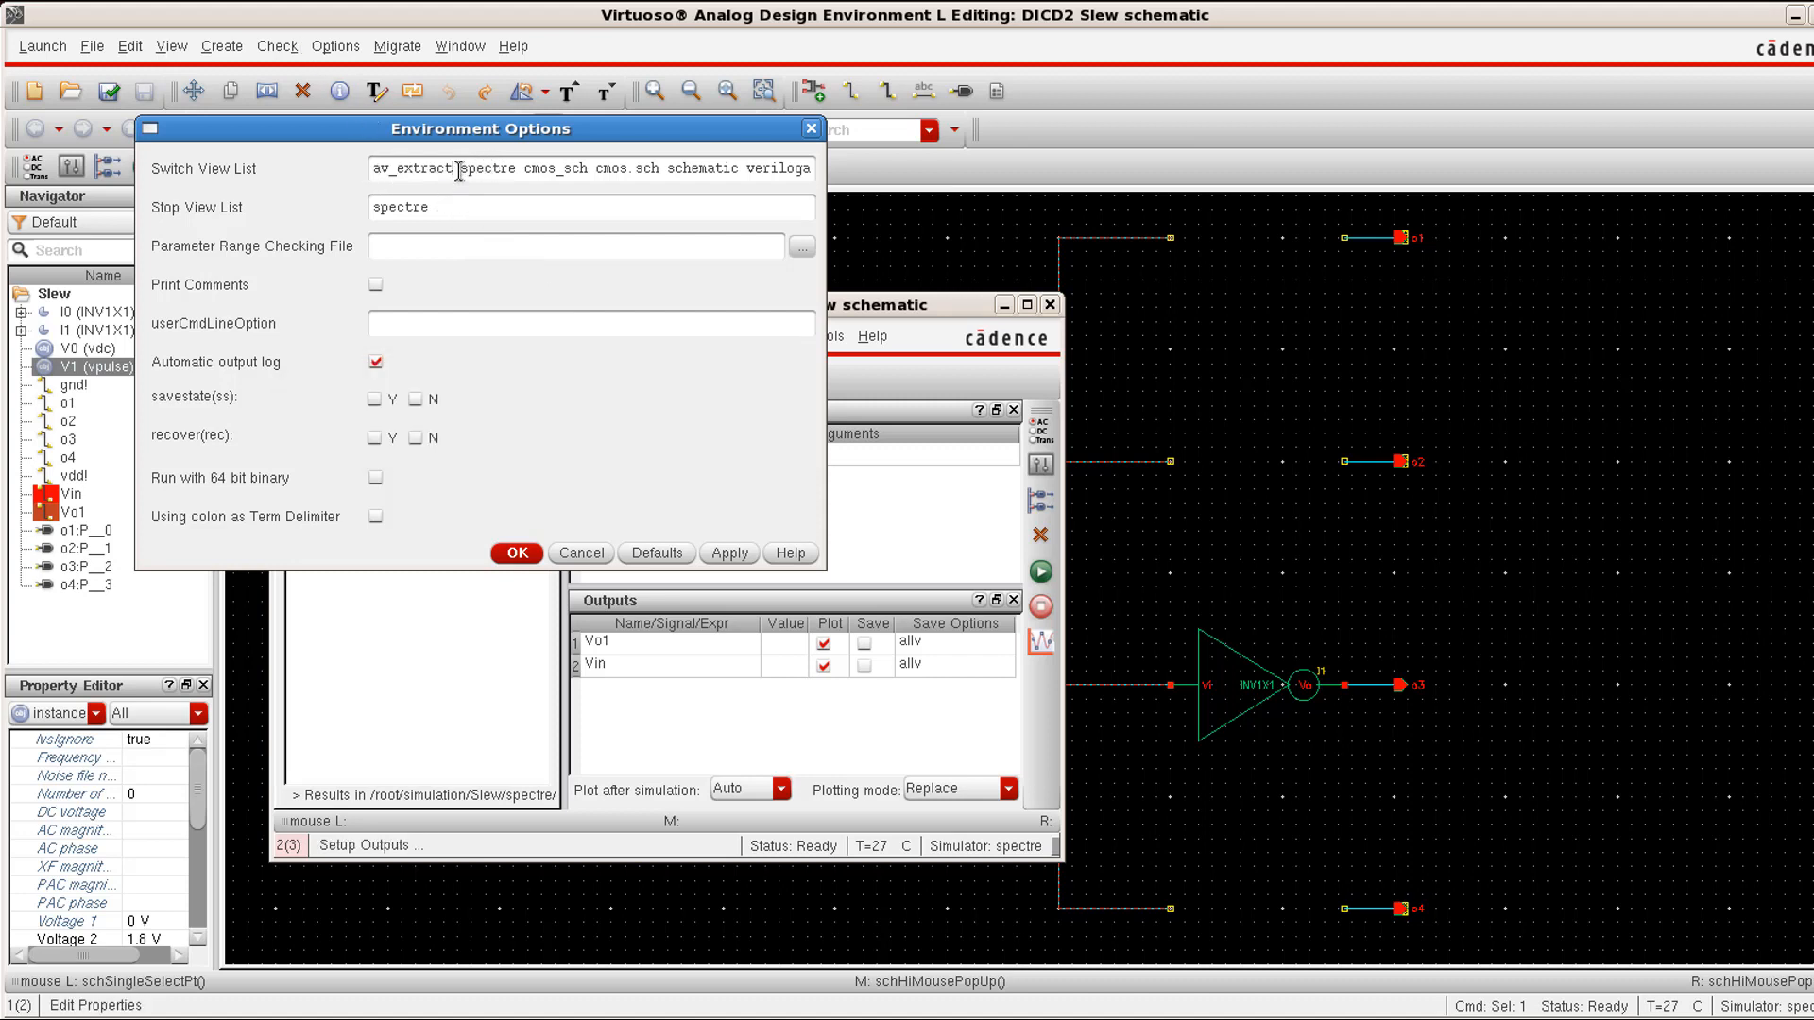
type("e")
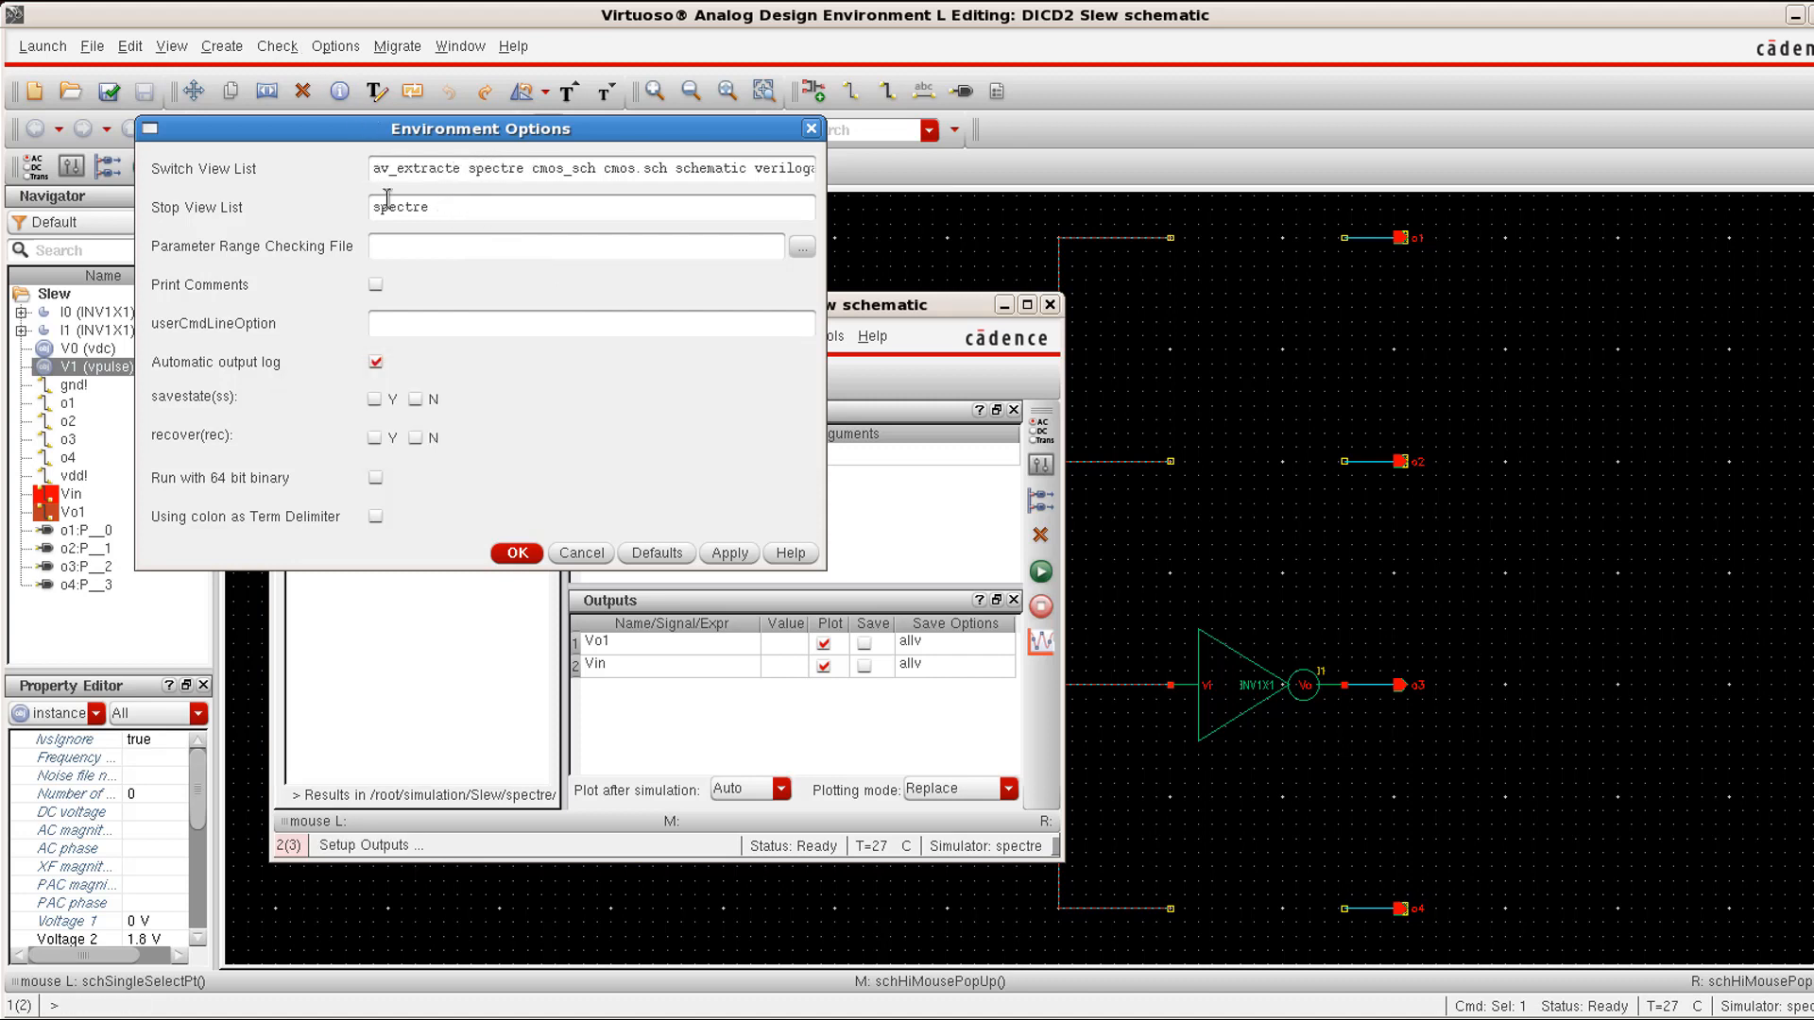
type("d")
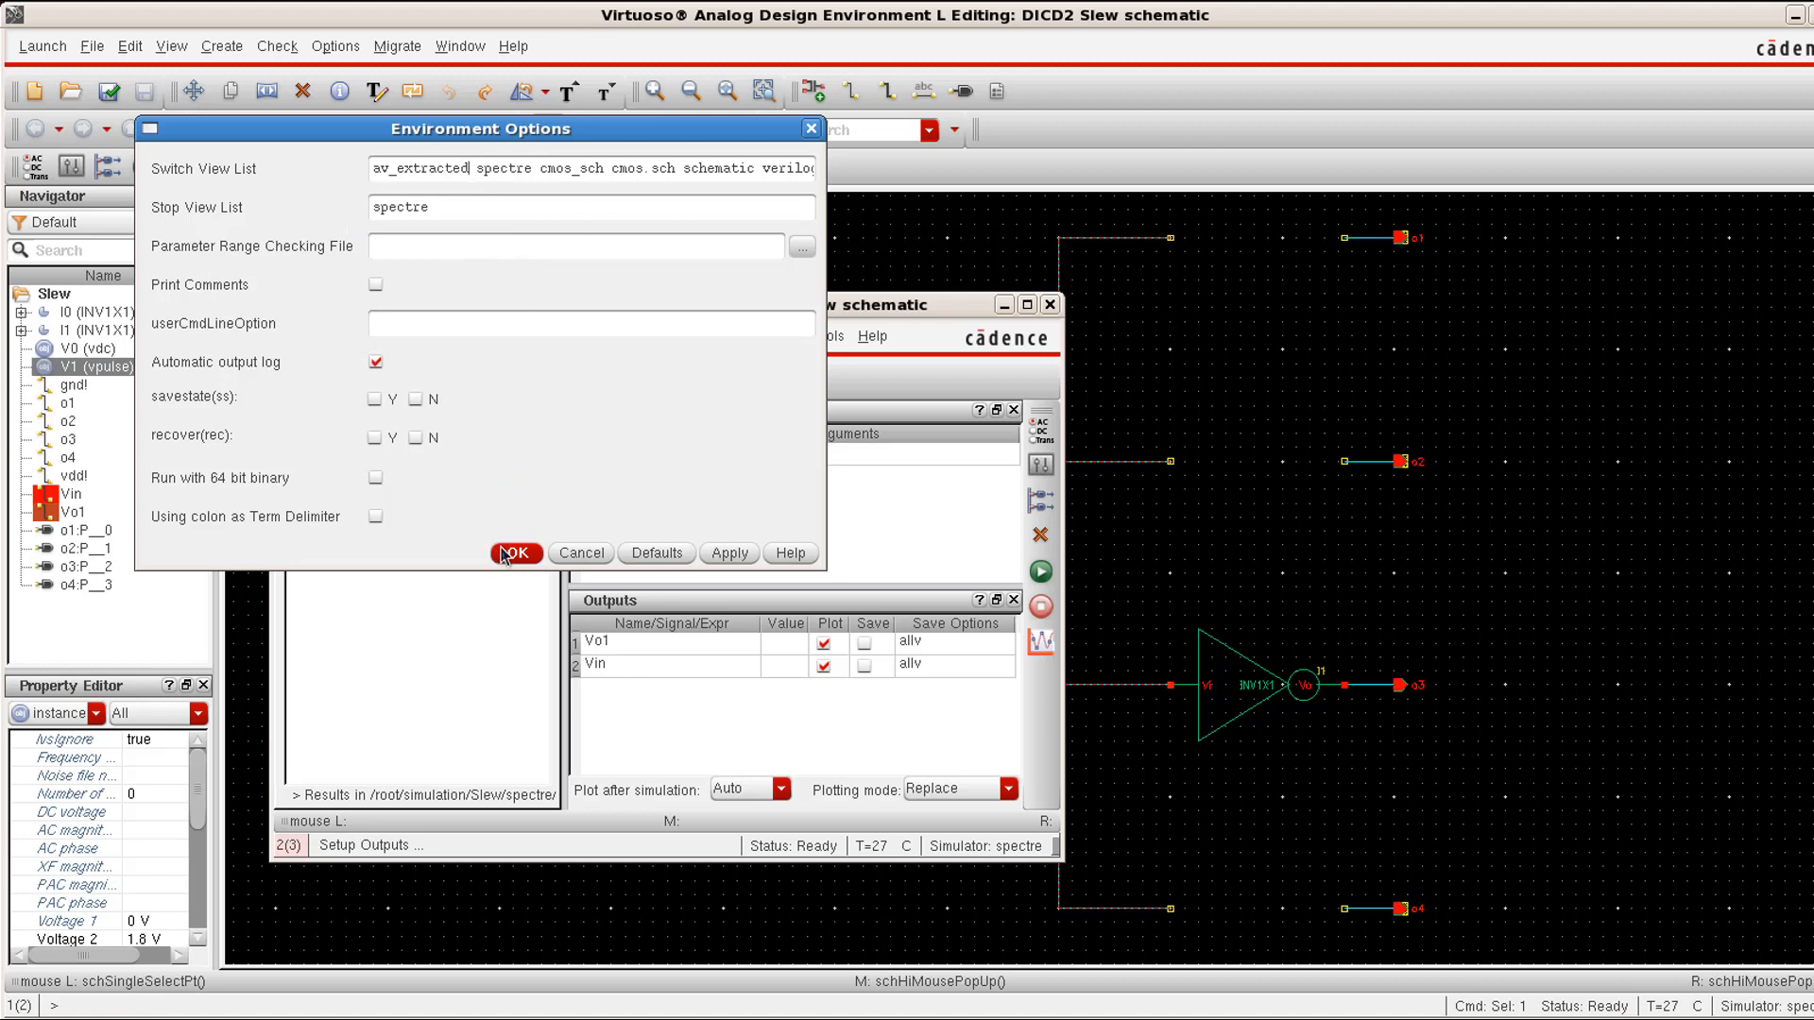
Step: Accept the environment options and Netlist and Run the 0–40 ns transient, plotting Vo1 and Vin
left_click(516, 556)
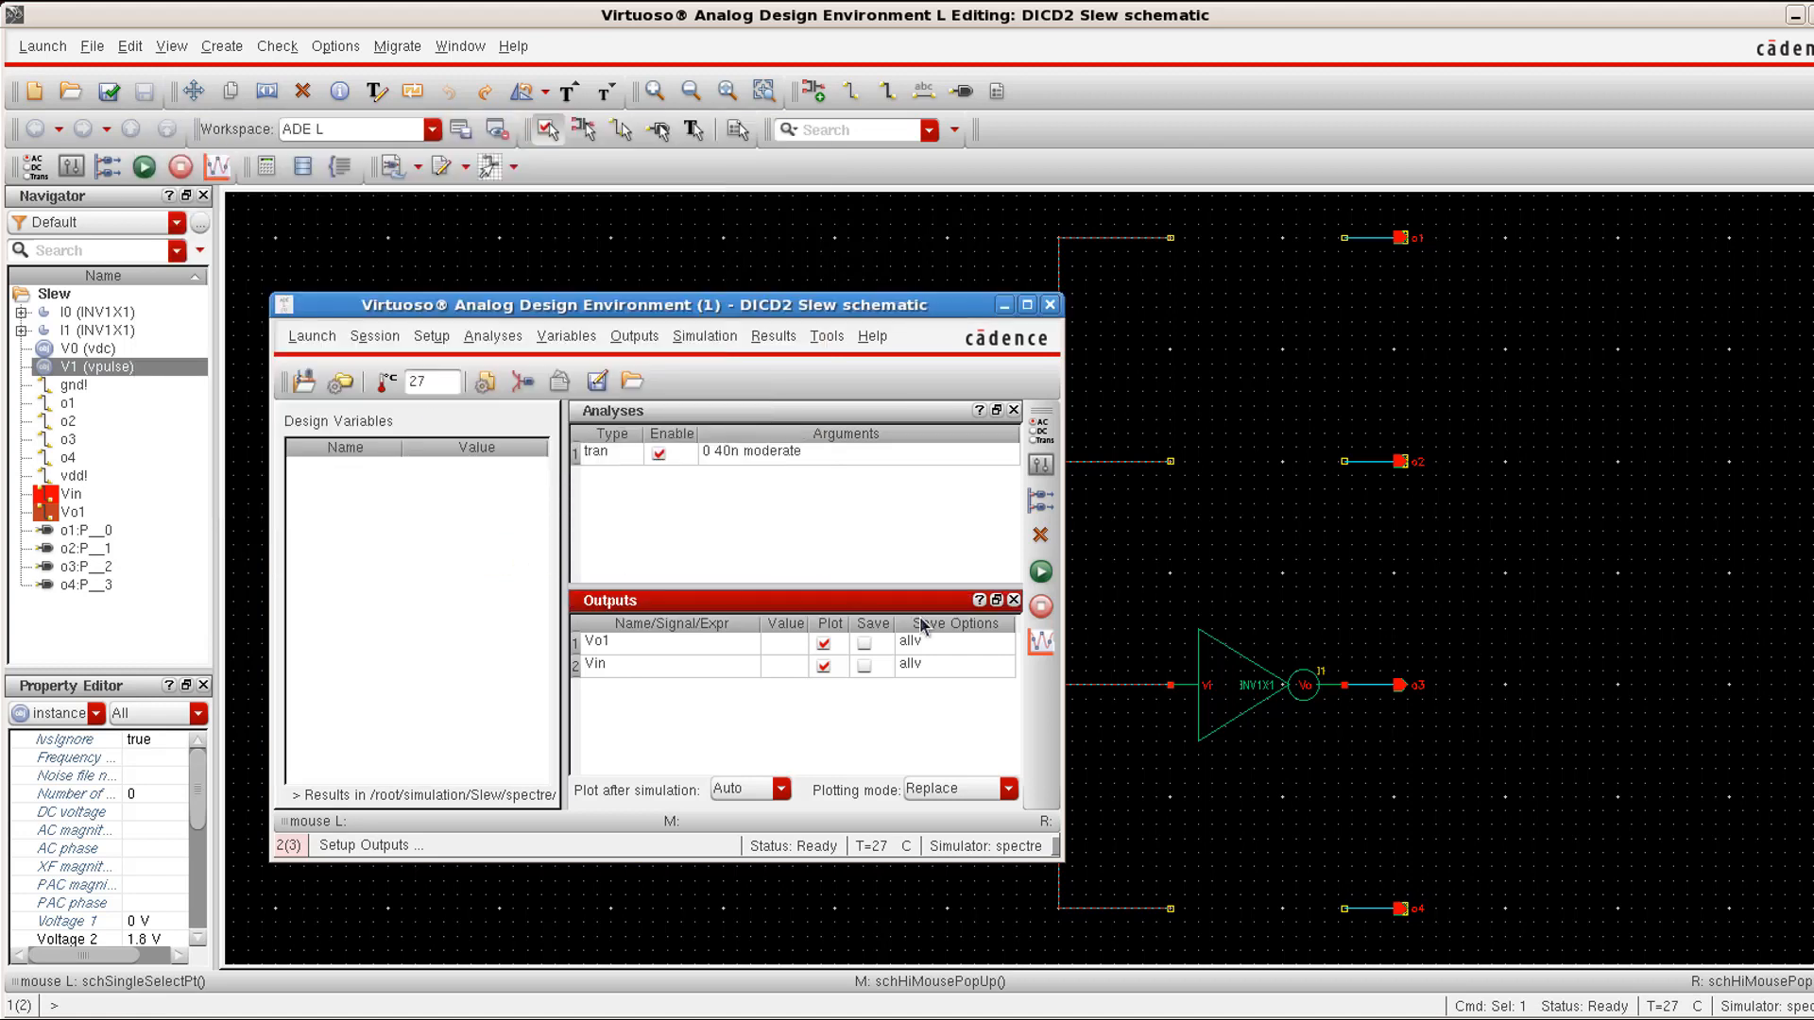
left_click(1042, 572)
left_click(1042, 574)
left_click(1044, 572)
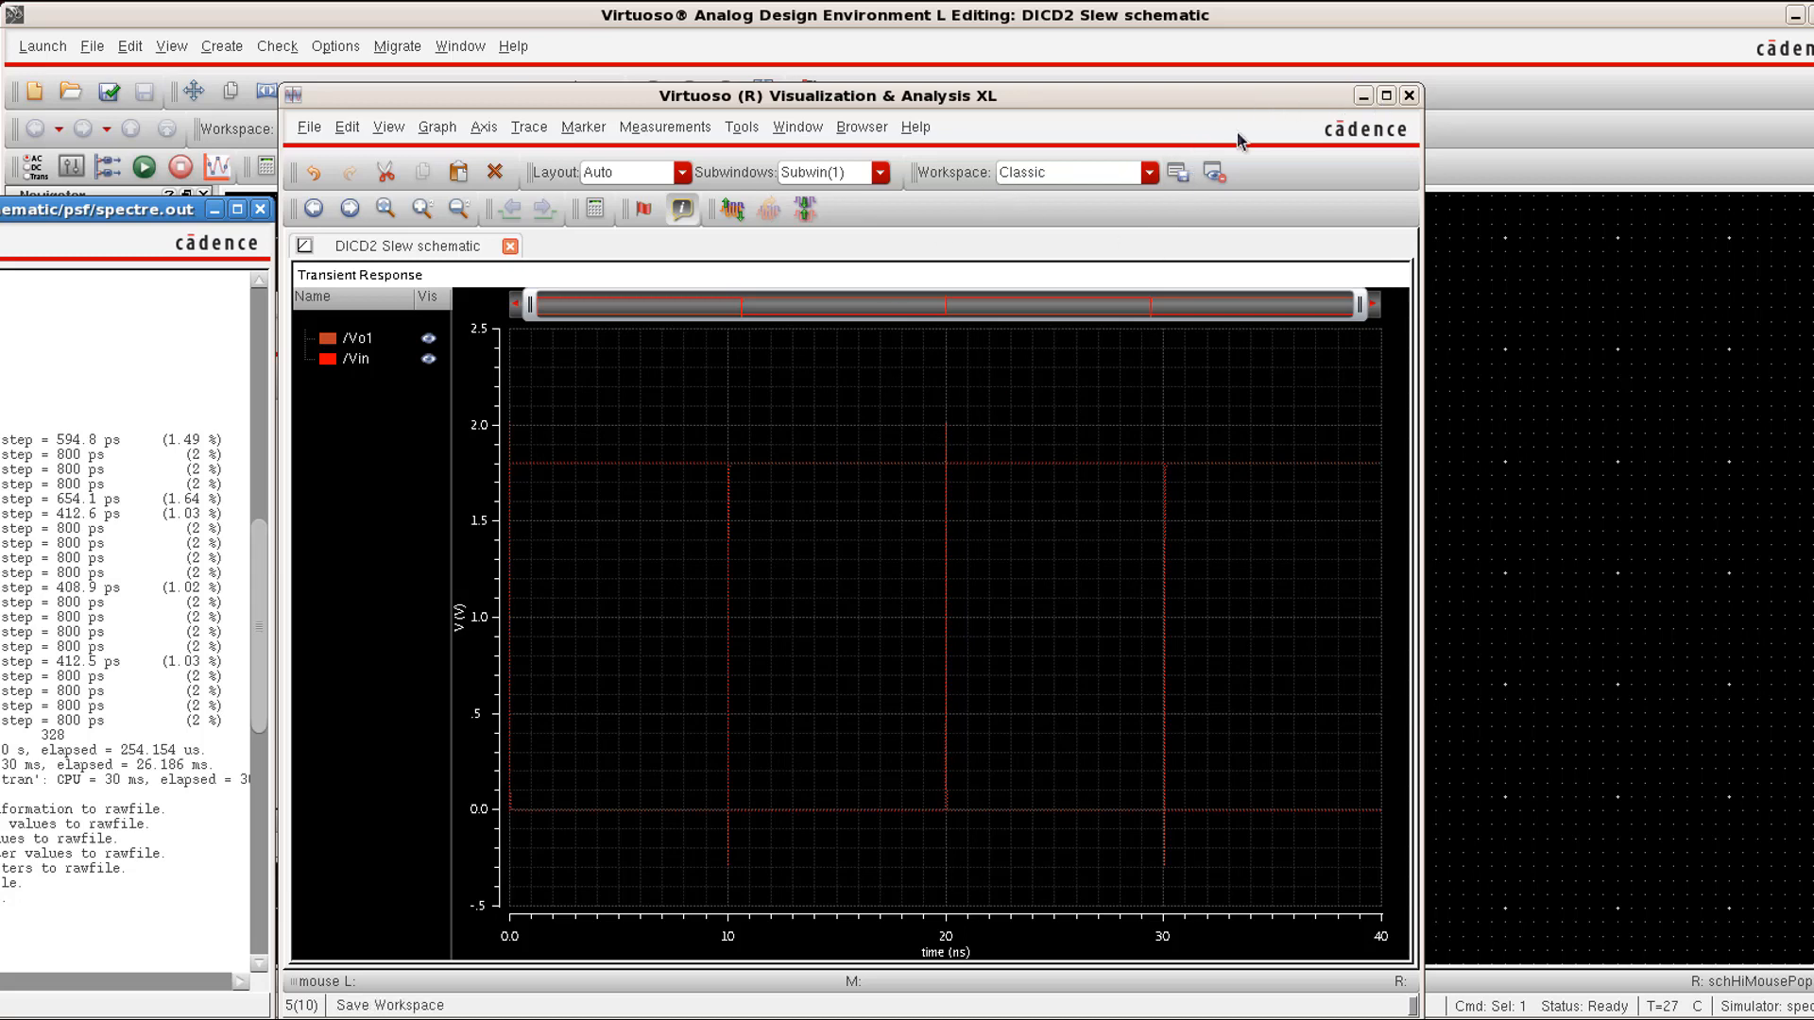
Step: Split Vo1 and Vin into separate stacked strips in the waveform viewer
left_click(735, 210)
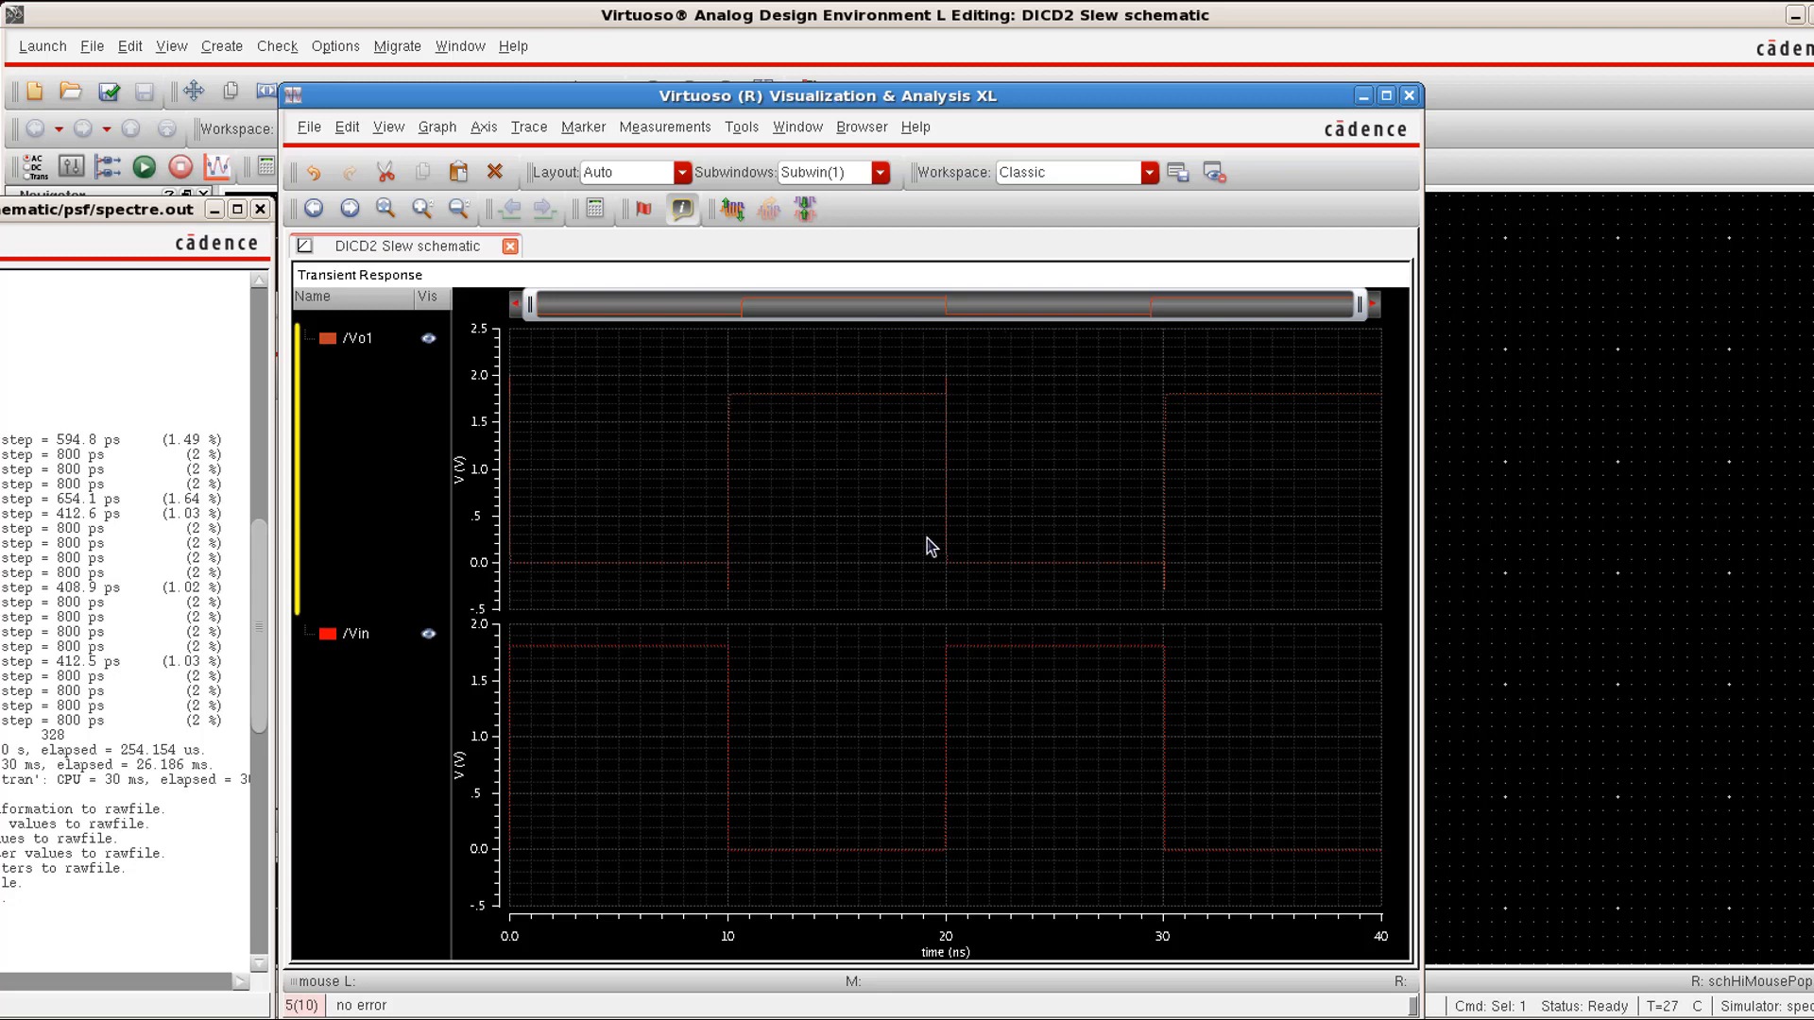
left_click(743, 126)
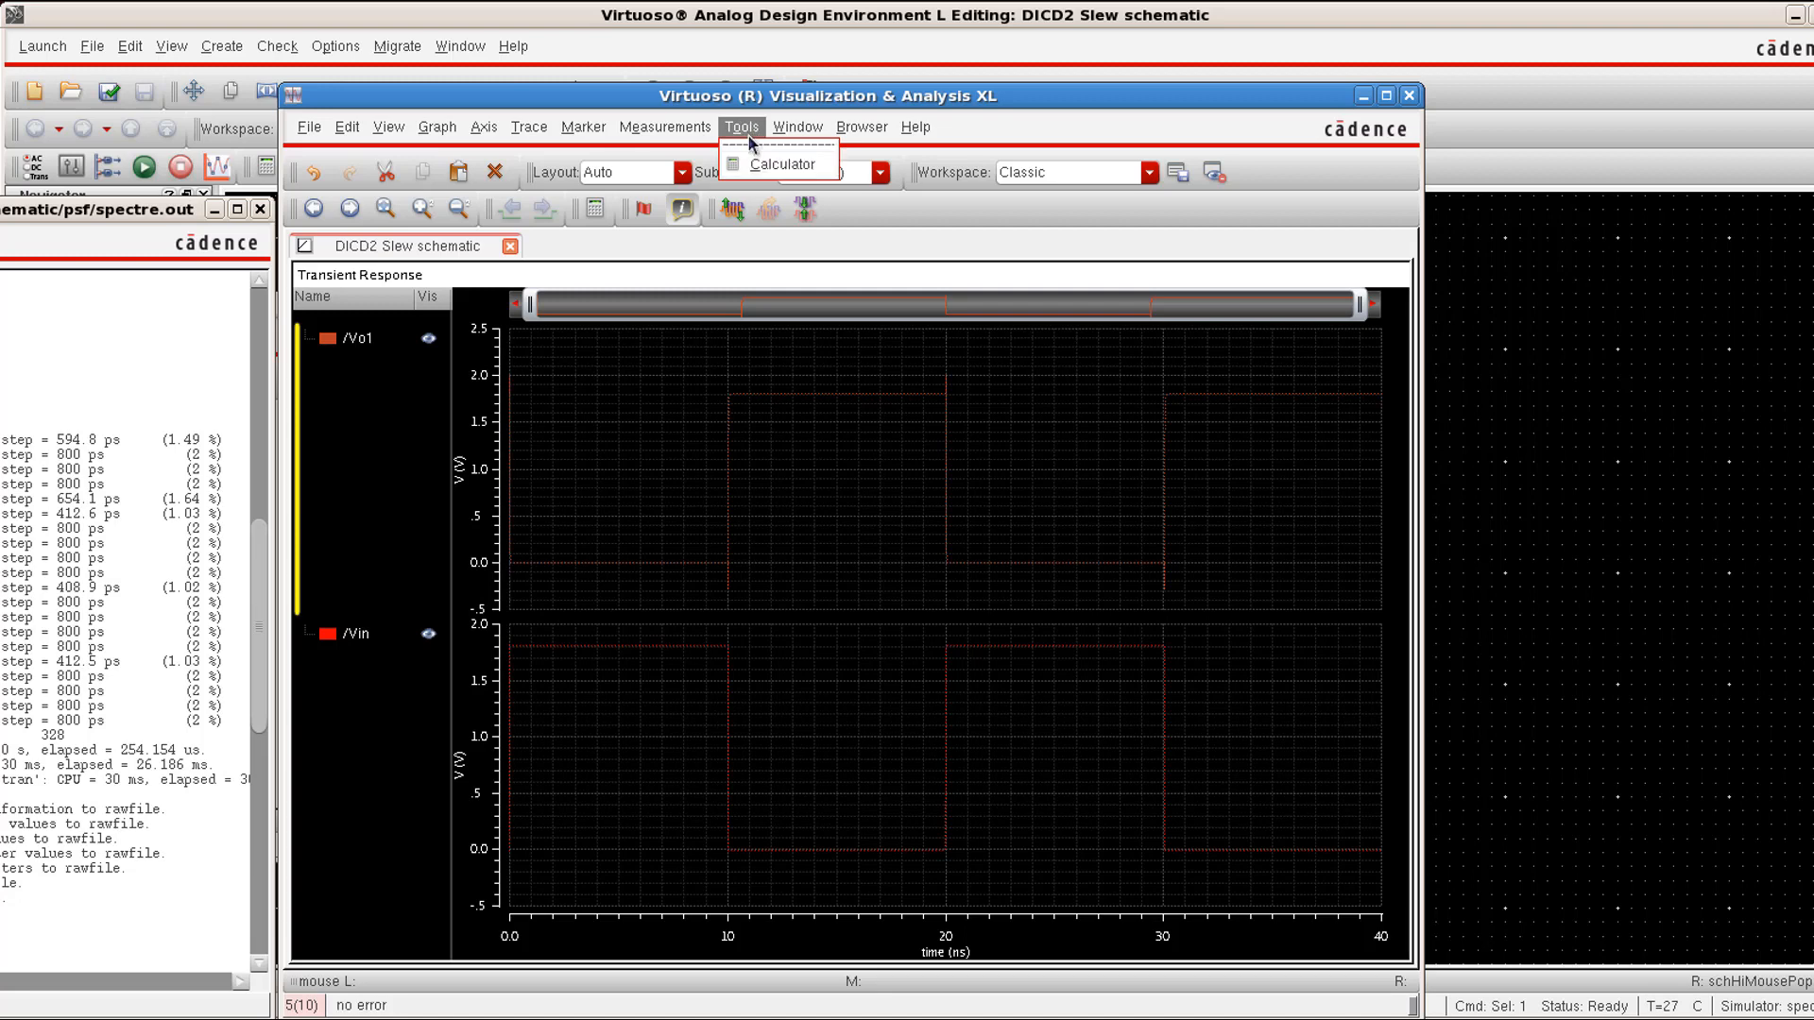
Step: Launch the waveform Calculator from Tools and bring up the riseTime function form
left_click(760, 164)
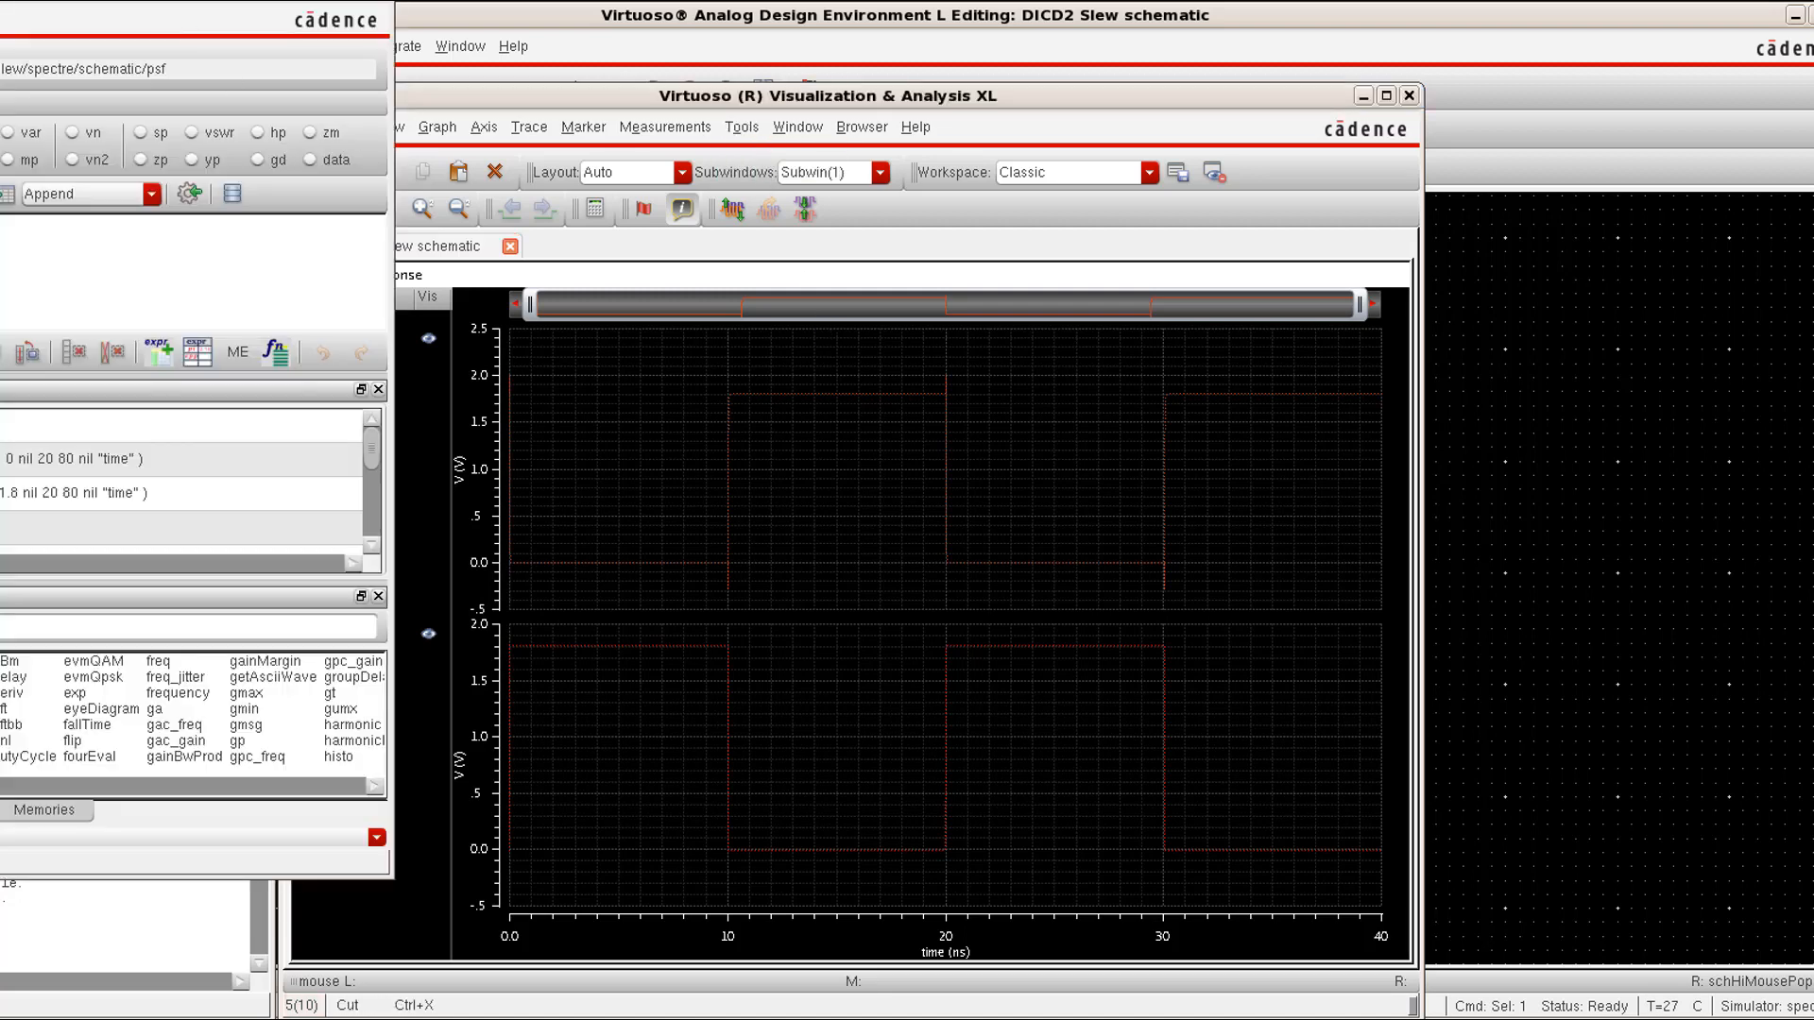
left_click_drag(242, 11, 707, 77)
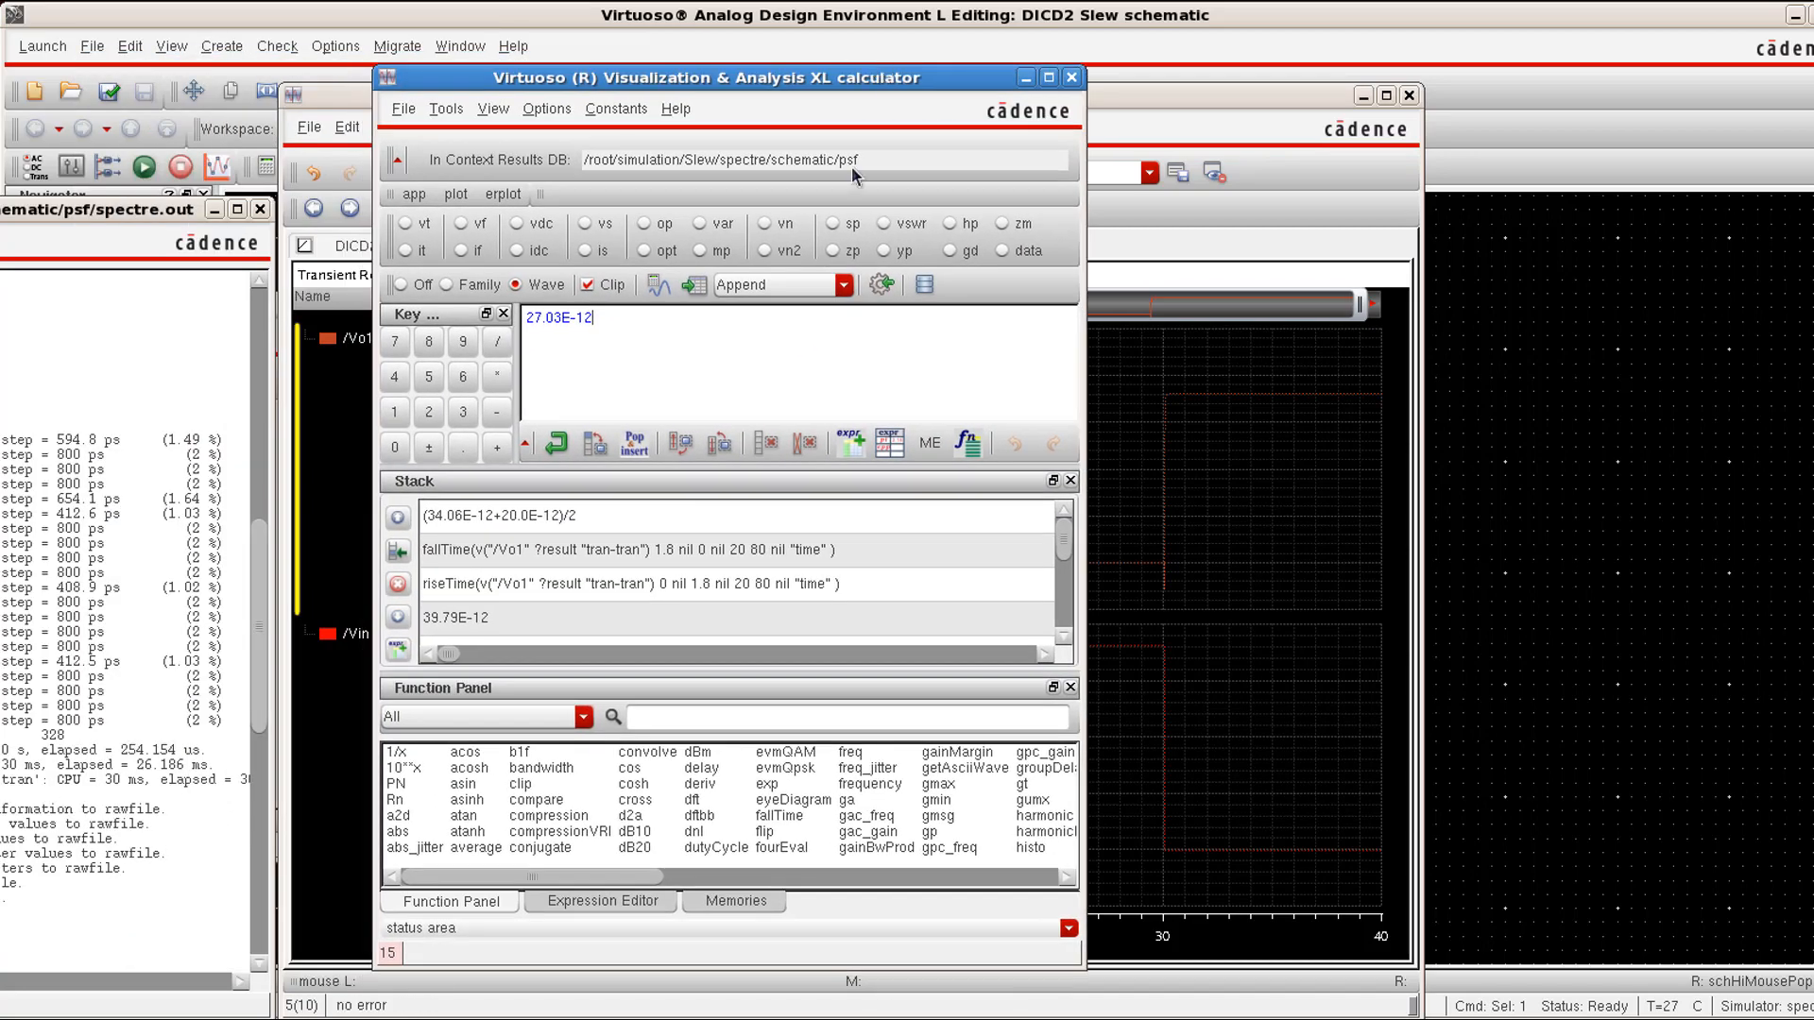
left_click(653, 716)
type("rise")
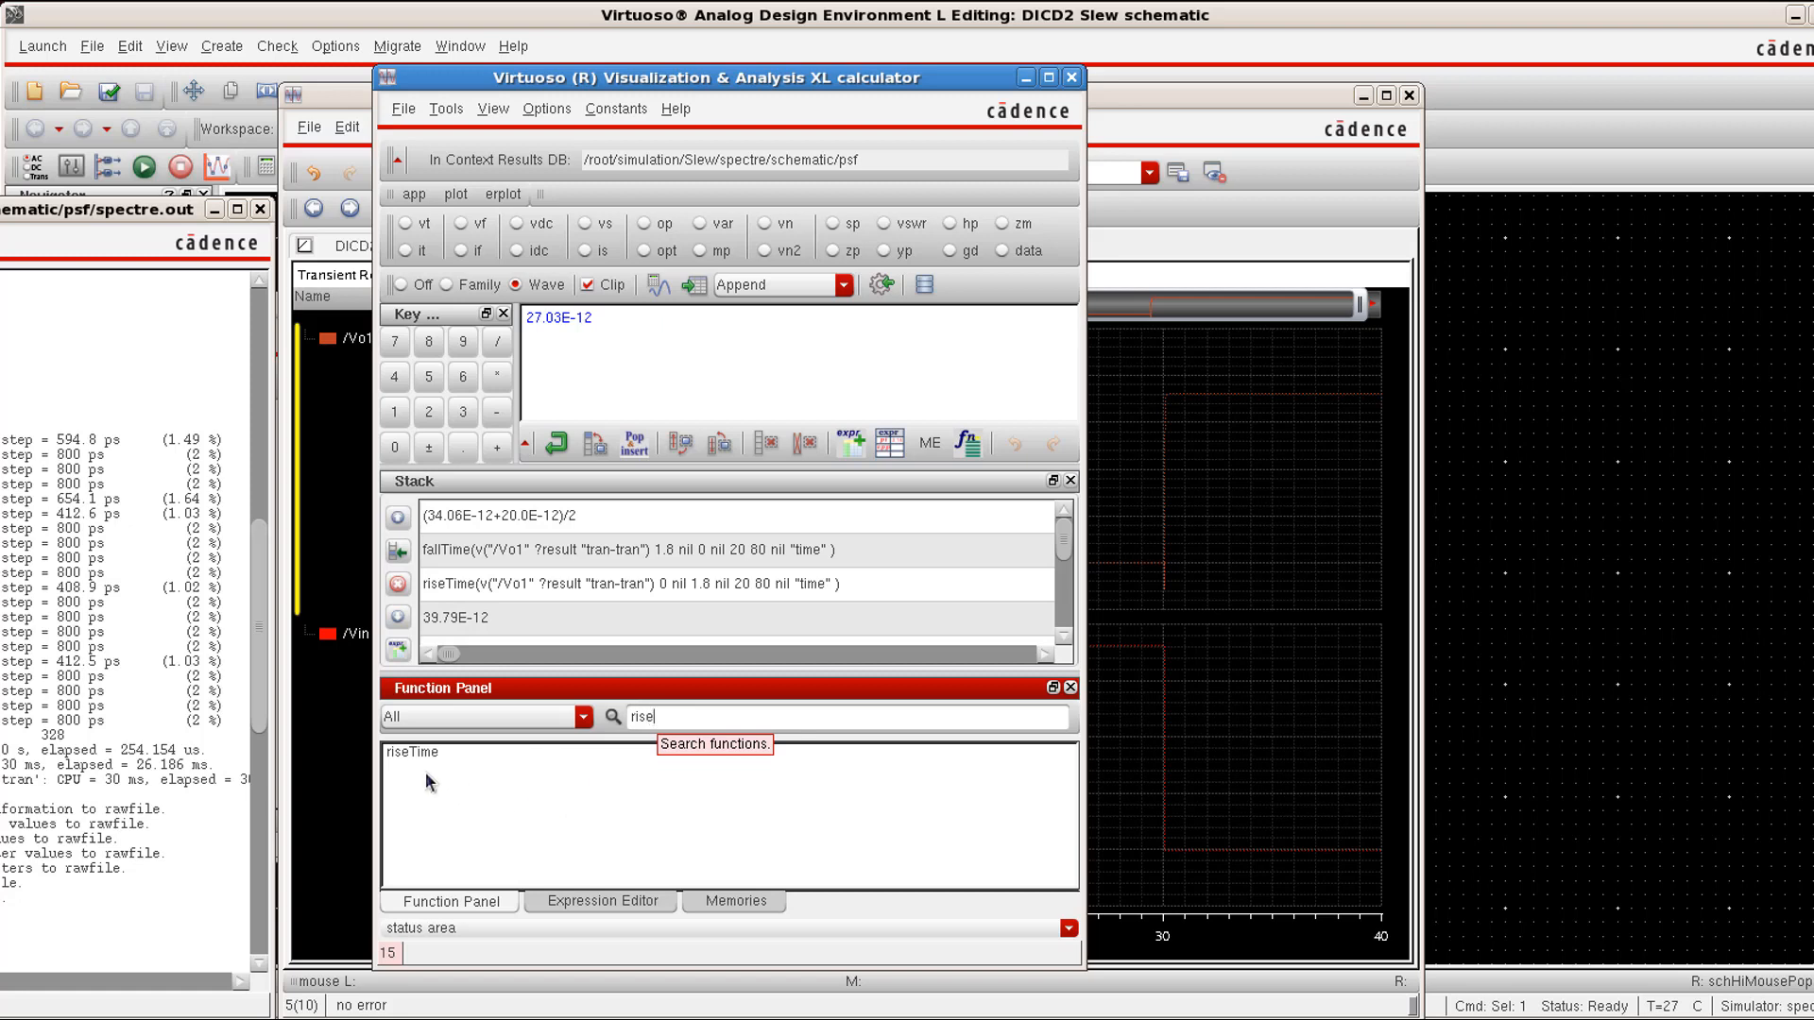
double_click(415, 753)
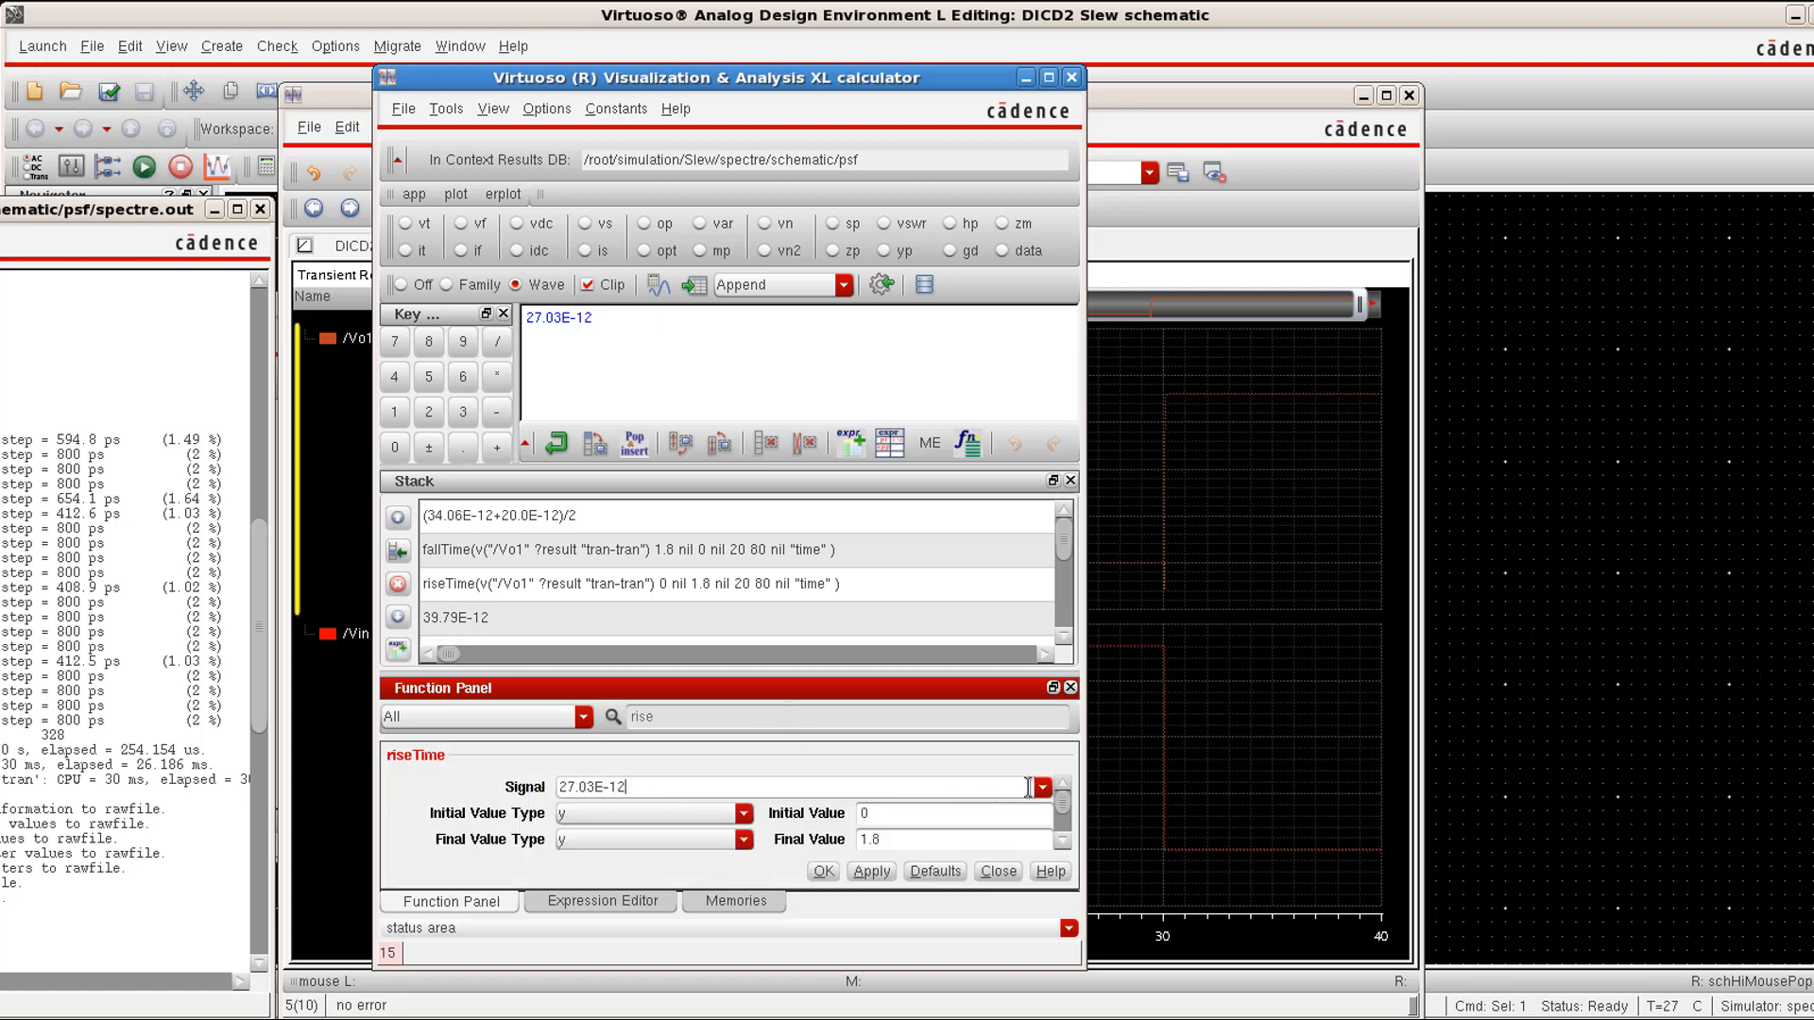
mouse_move(1170, 472)
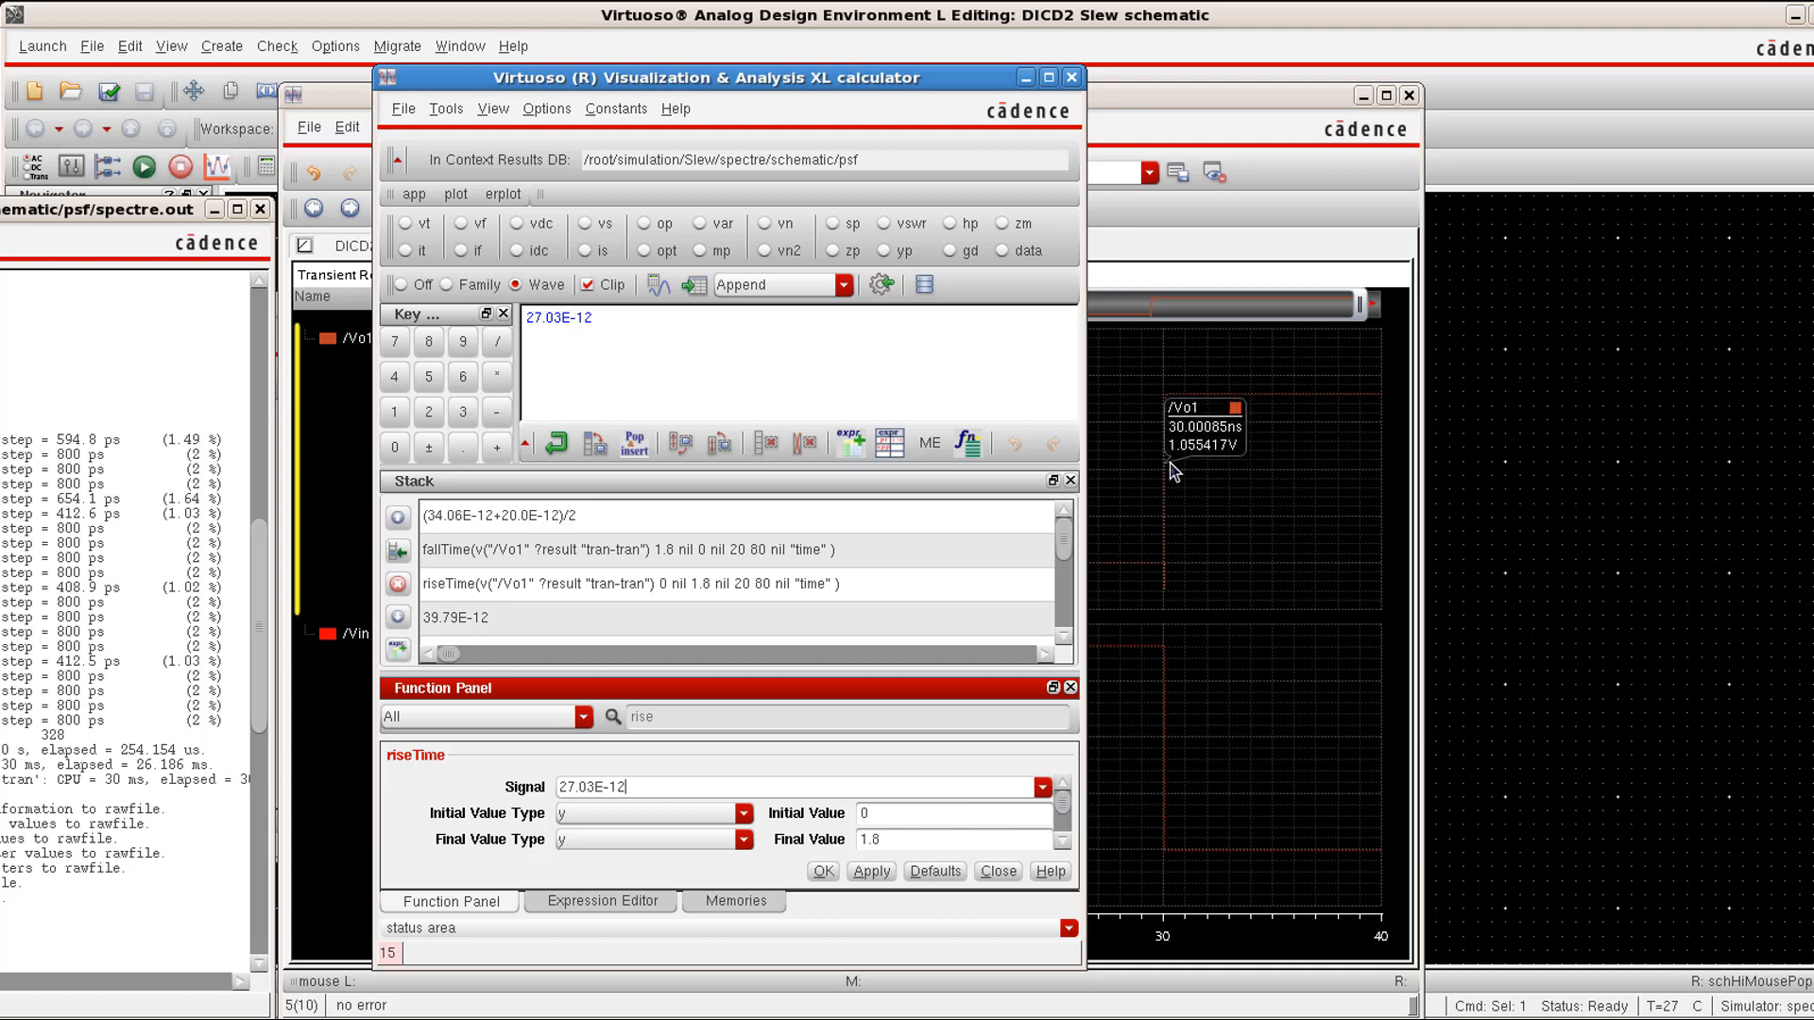
Step: Pick the /Vo1 trace as the riseTime signal with 0 to 1.8 V and 20/80 percent thresholds
left_click(1173, 468)
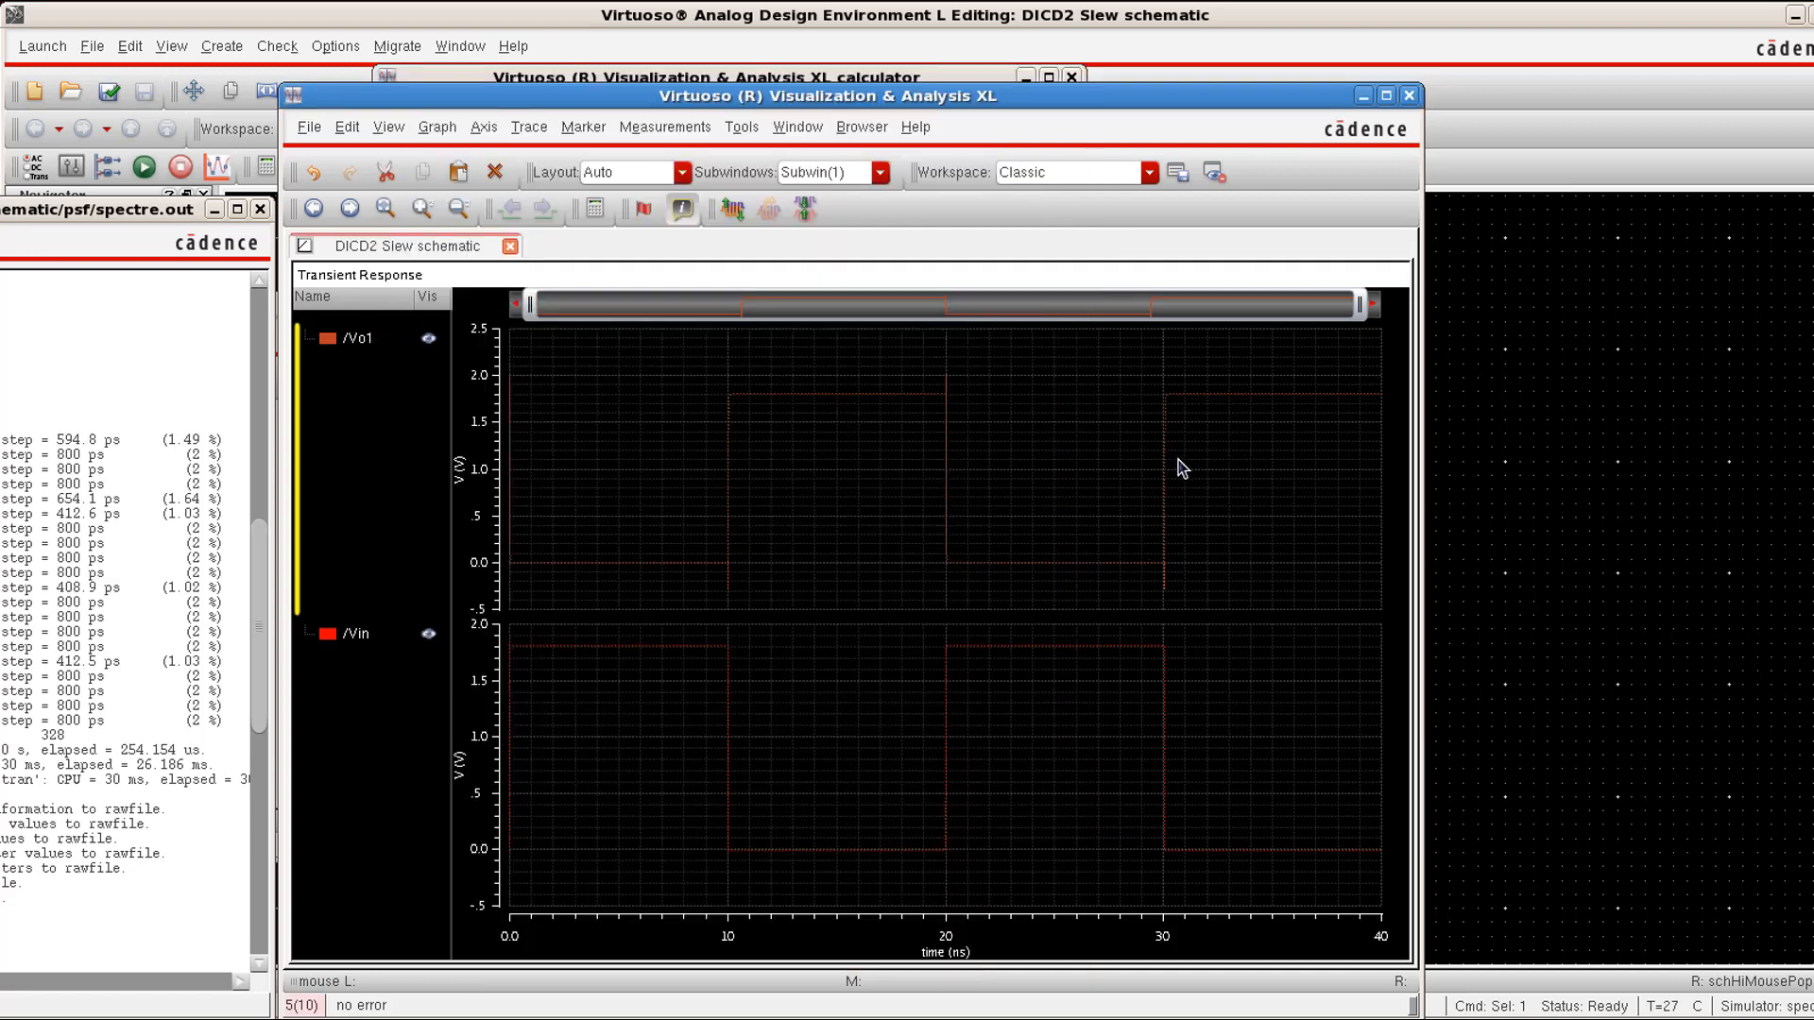
left_click(1167, 456)
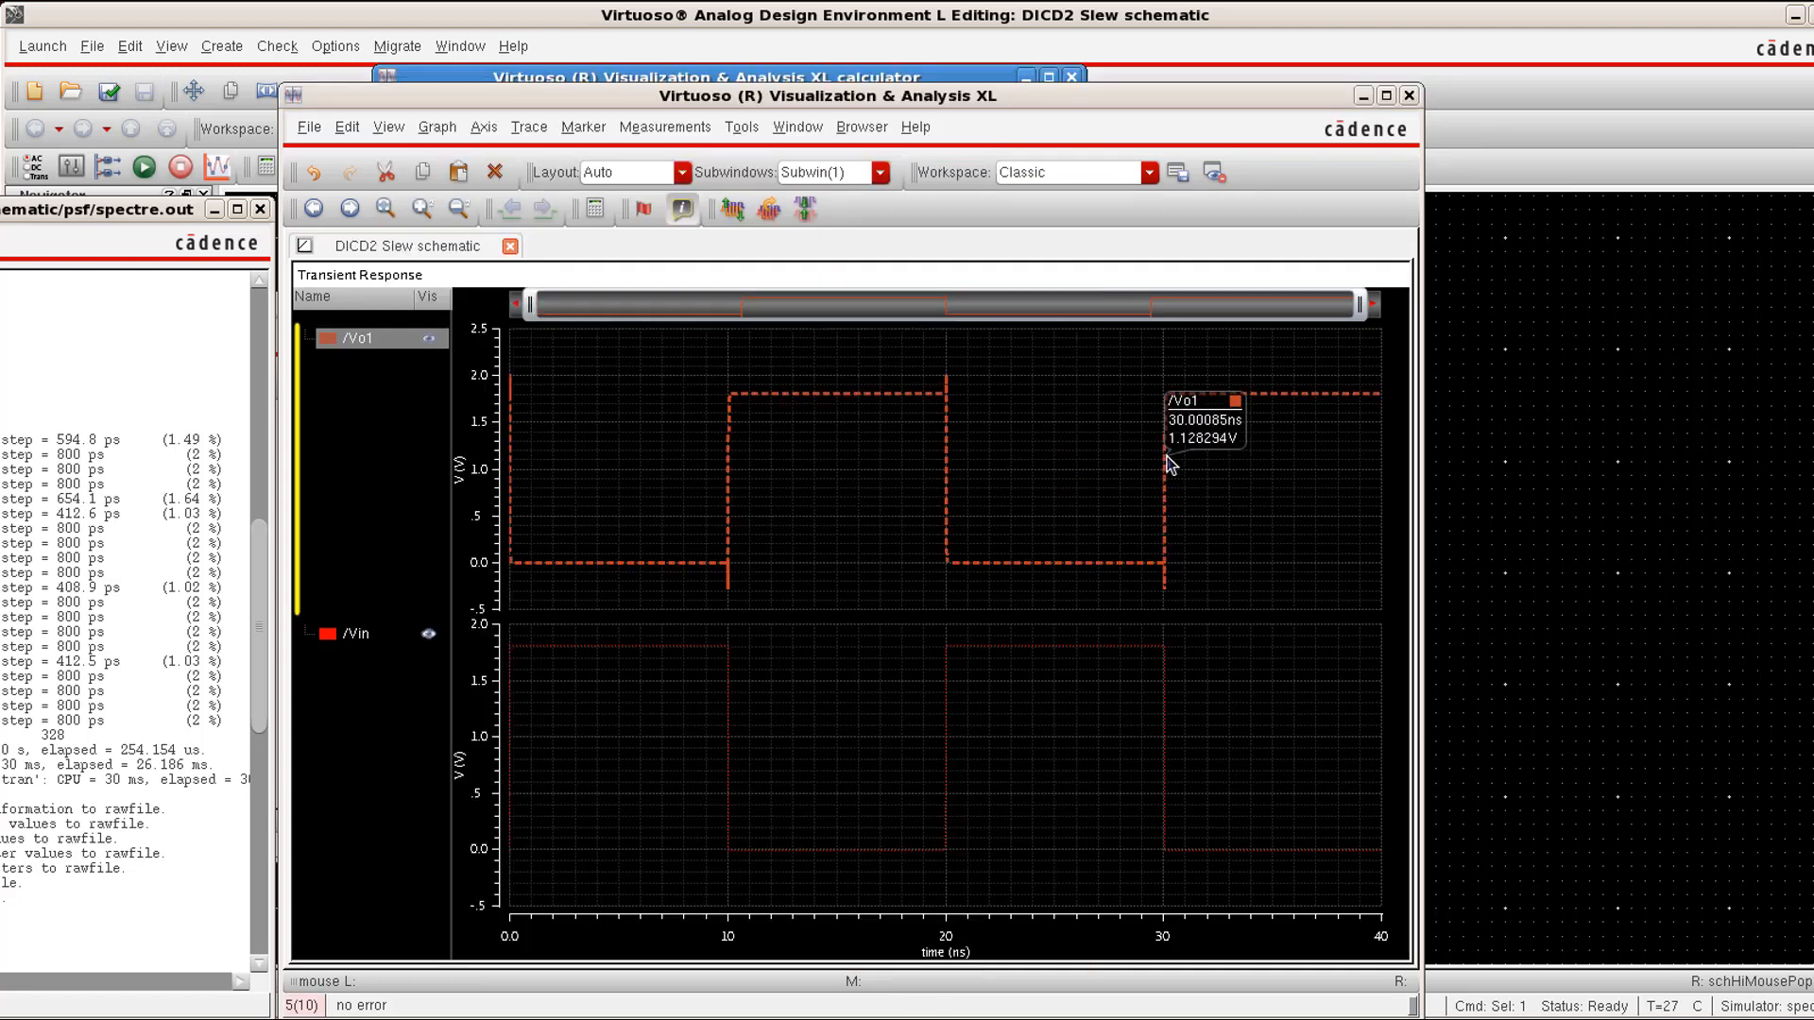
left_click(965, 560)
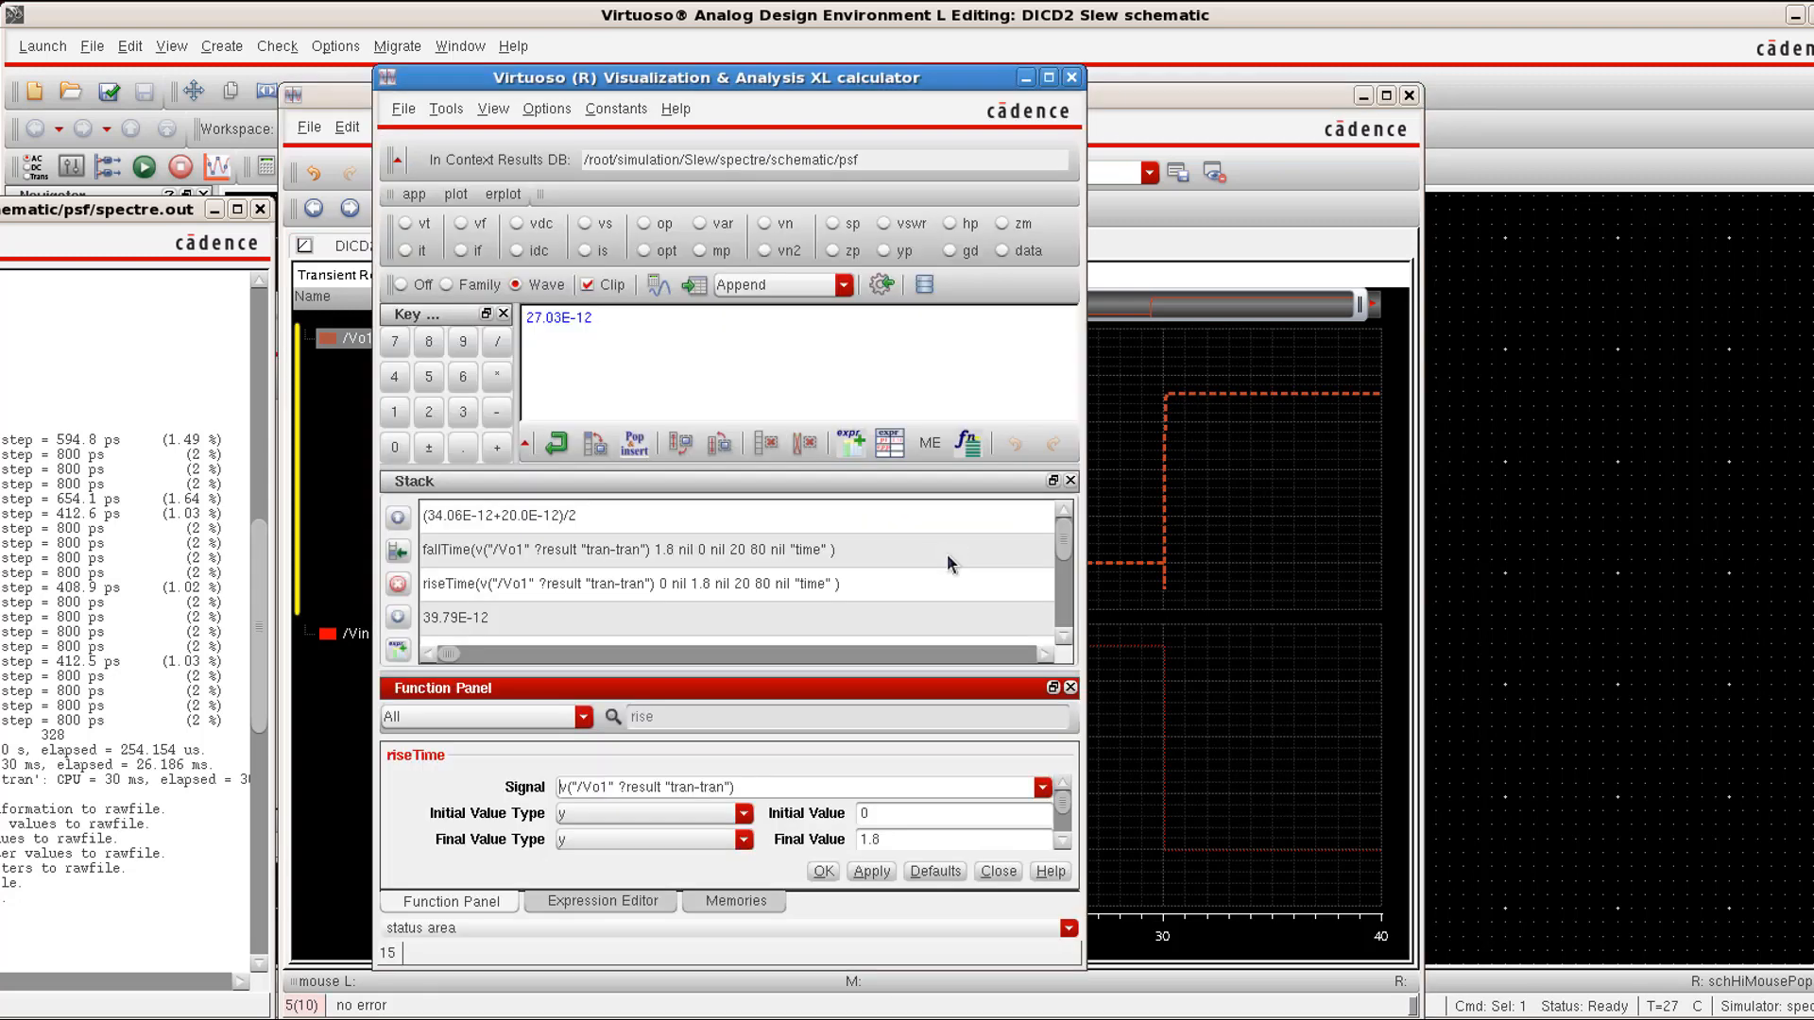
left_click(1064, 848)
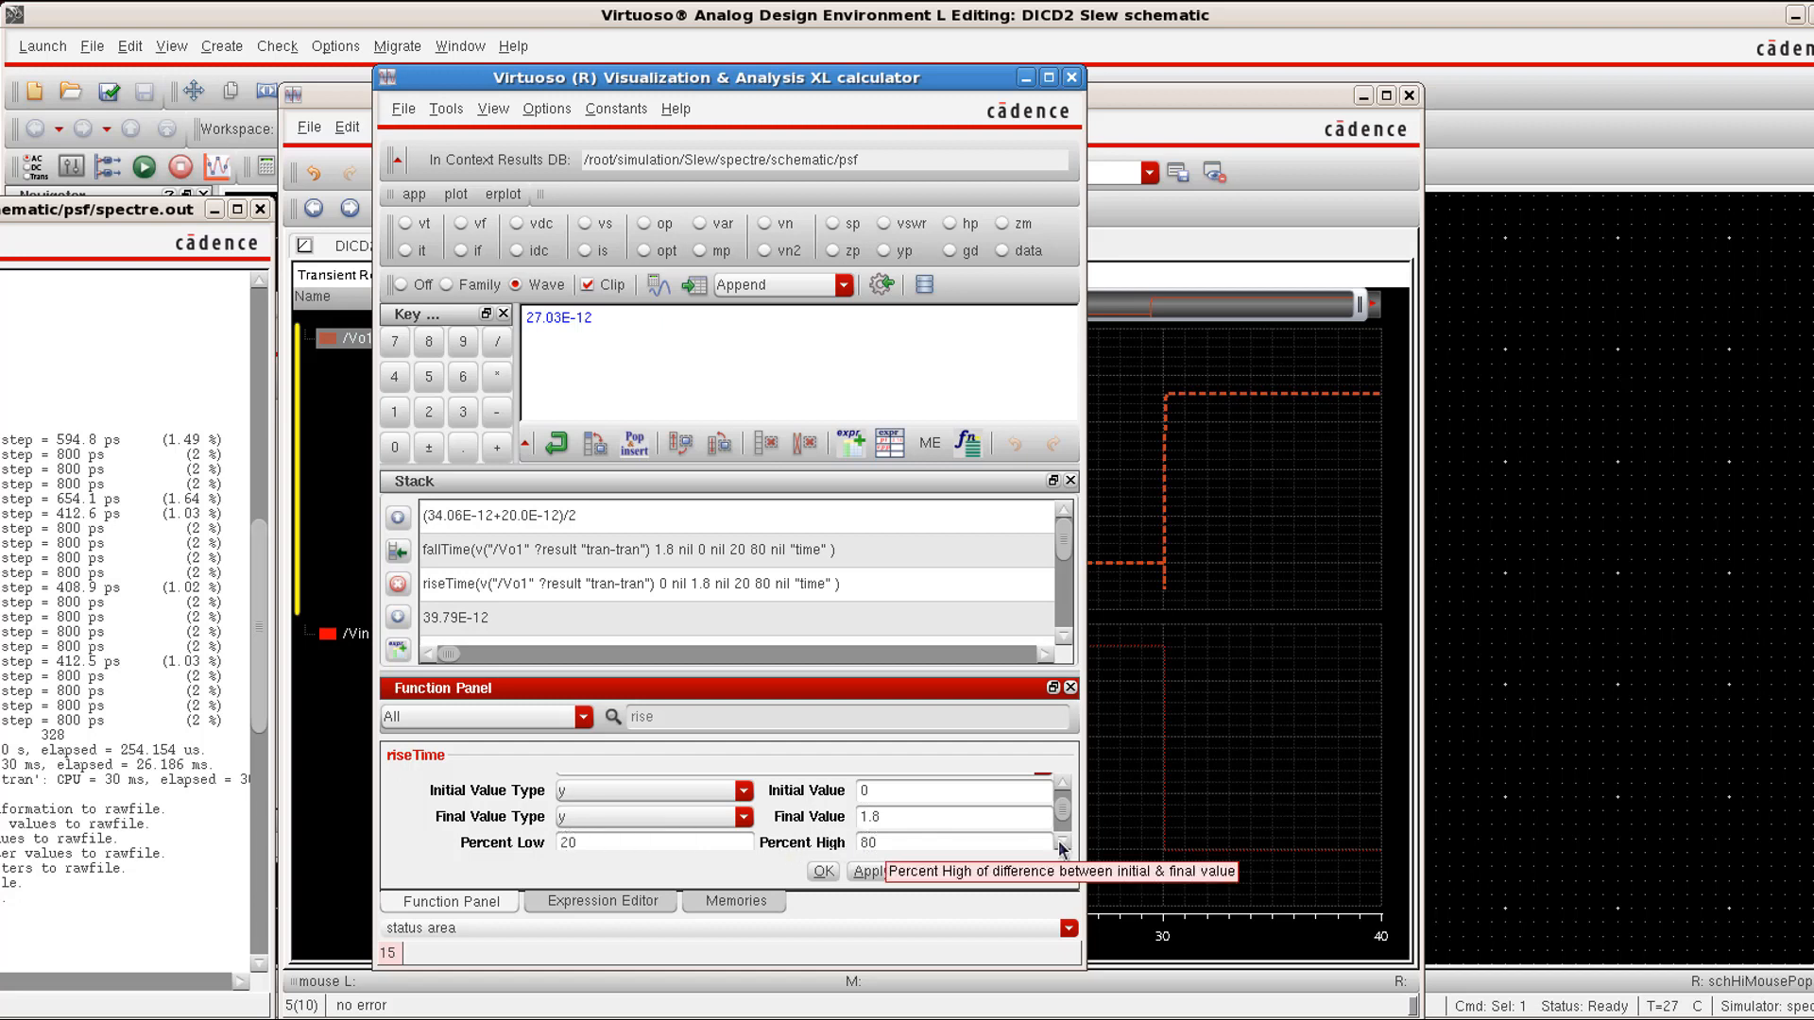
scroll(1049, 842, "down", 1)
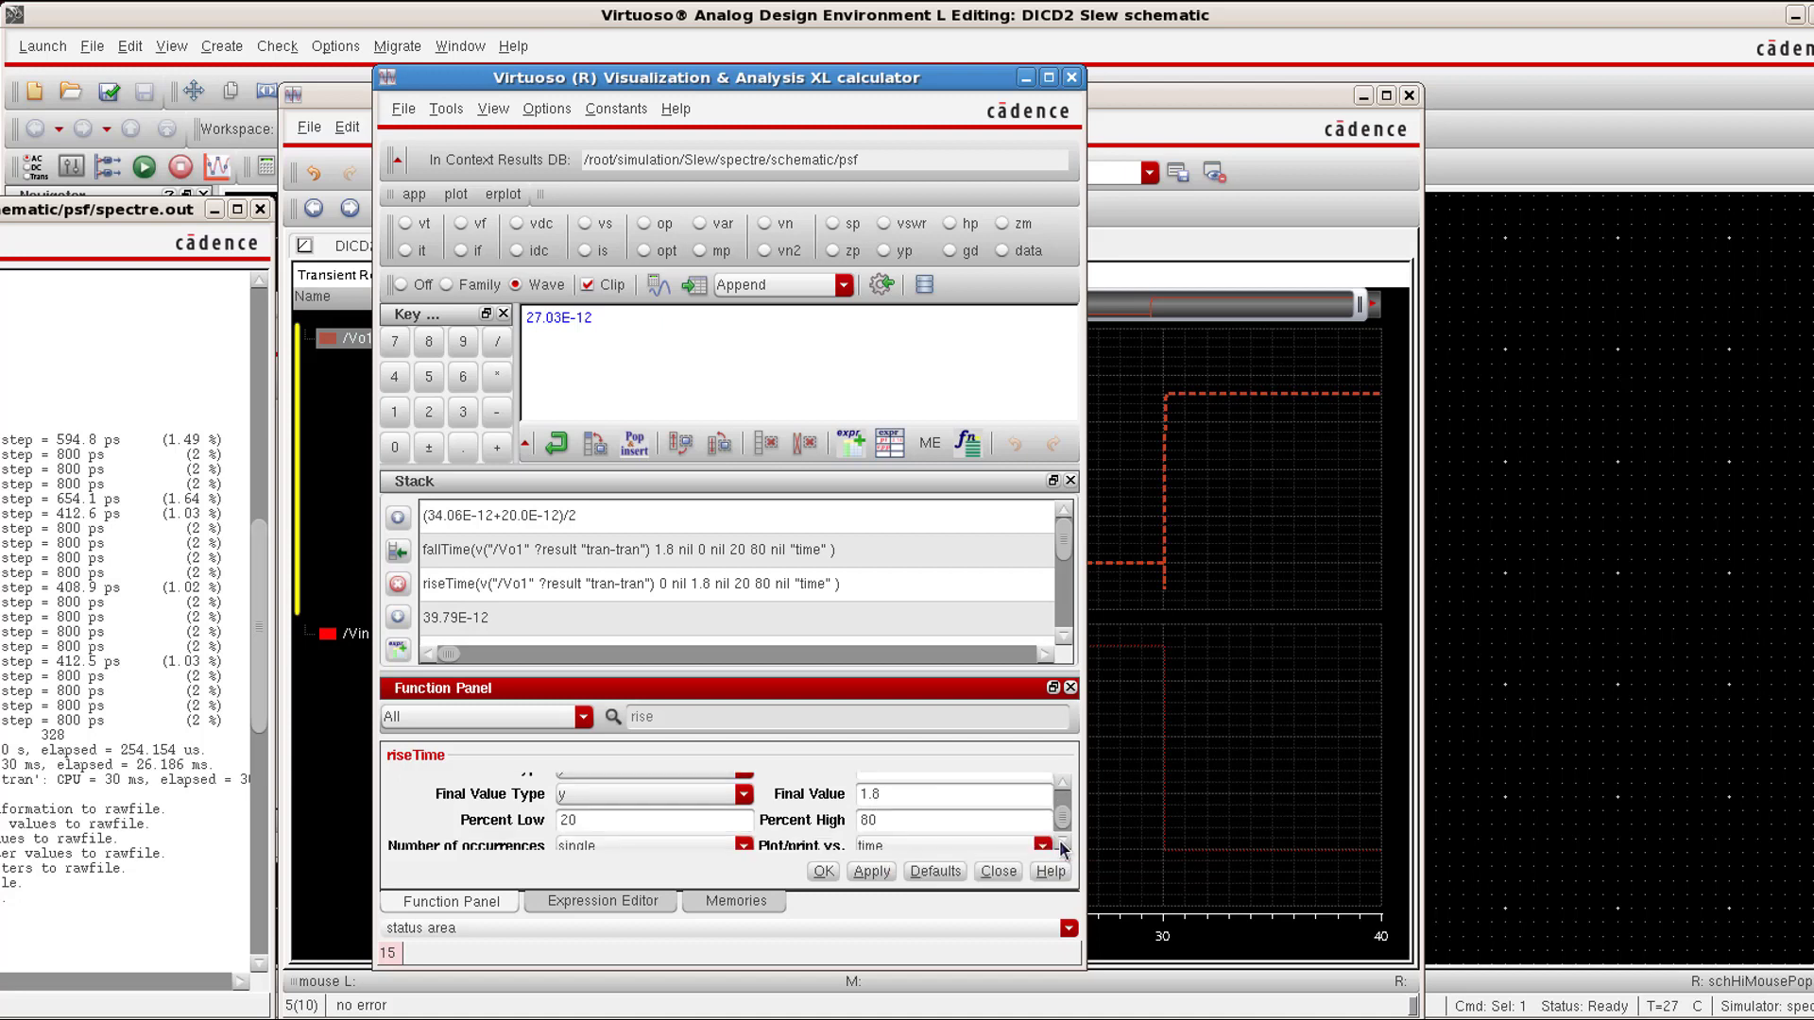
Step: Apply and evaluate the riseTime expression, giving 39.79E-12 for /Vo1
left_click(870, 871)
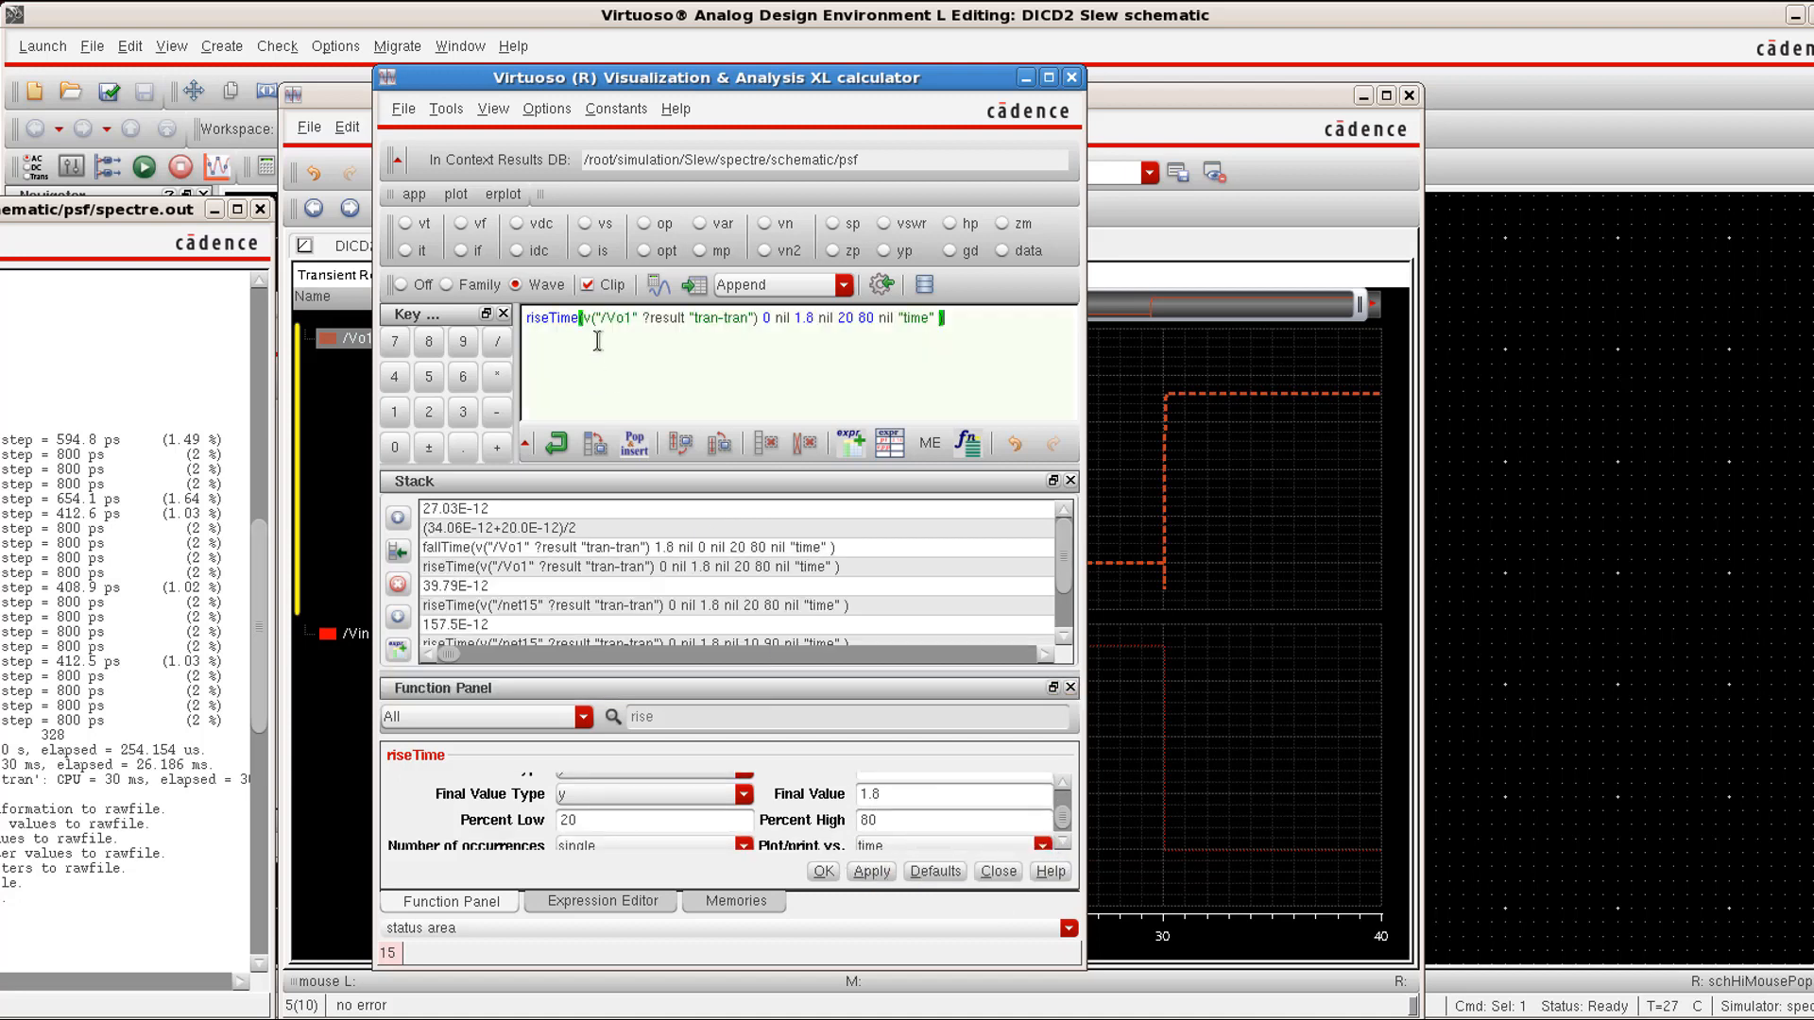
left_click(658, 284)
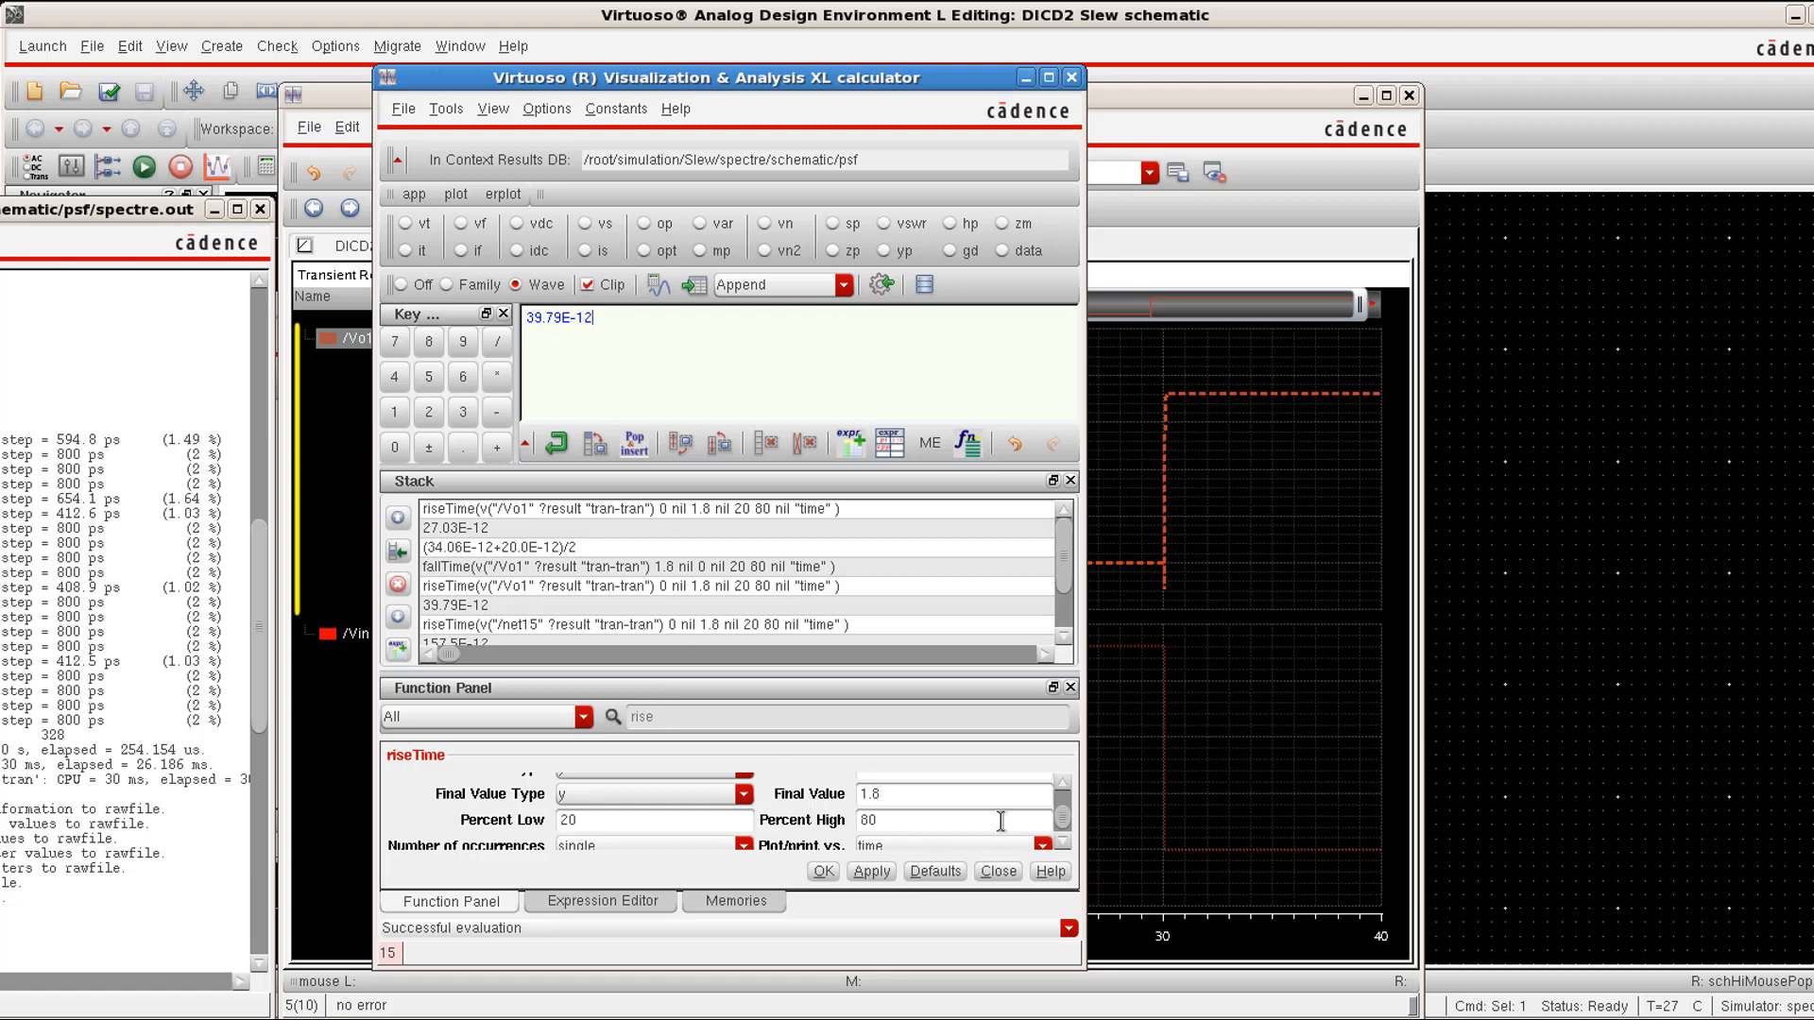
left_click(998, 873)
Step: Bring up the fallTime function and choose v("/Vo1") as its signal
left_click(644, 717)
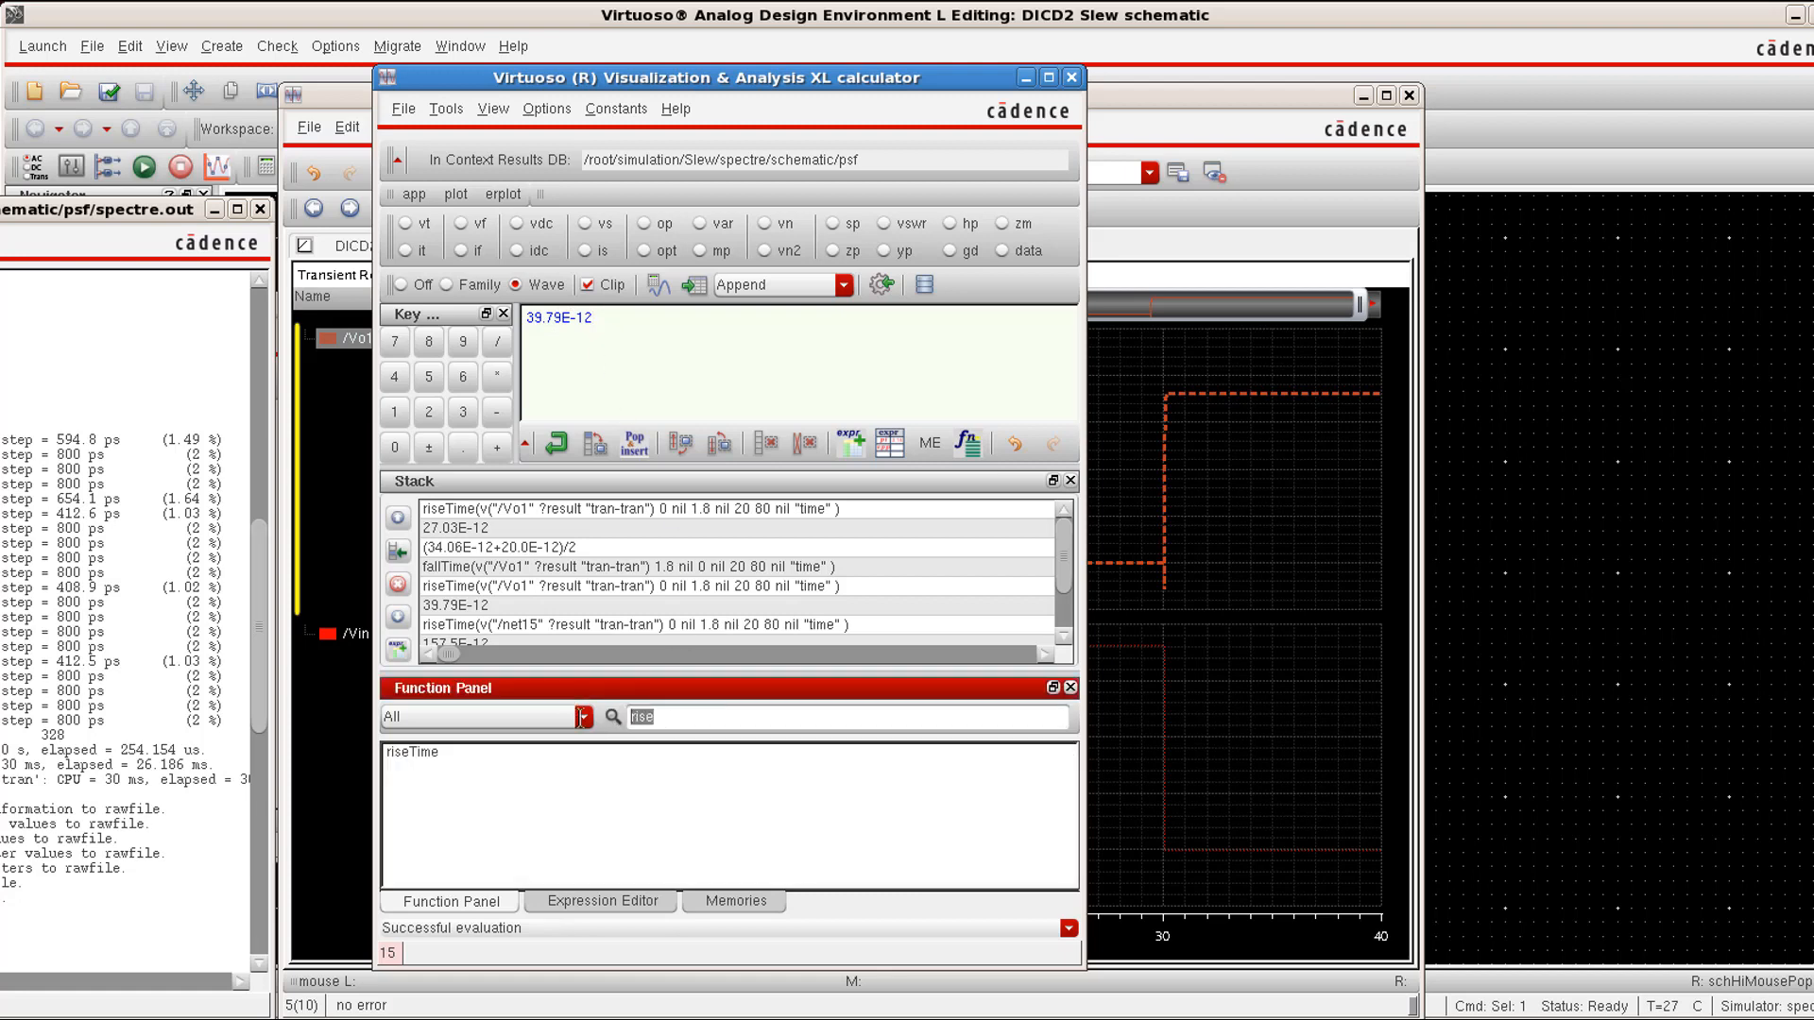
type("fall")
double_click(412, 753)
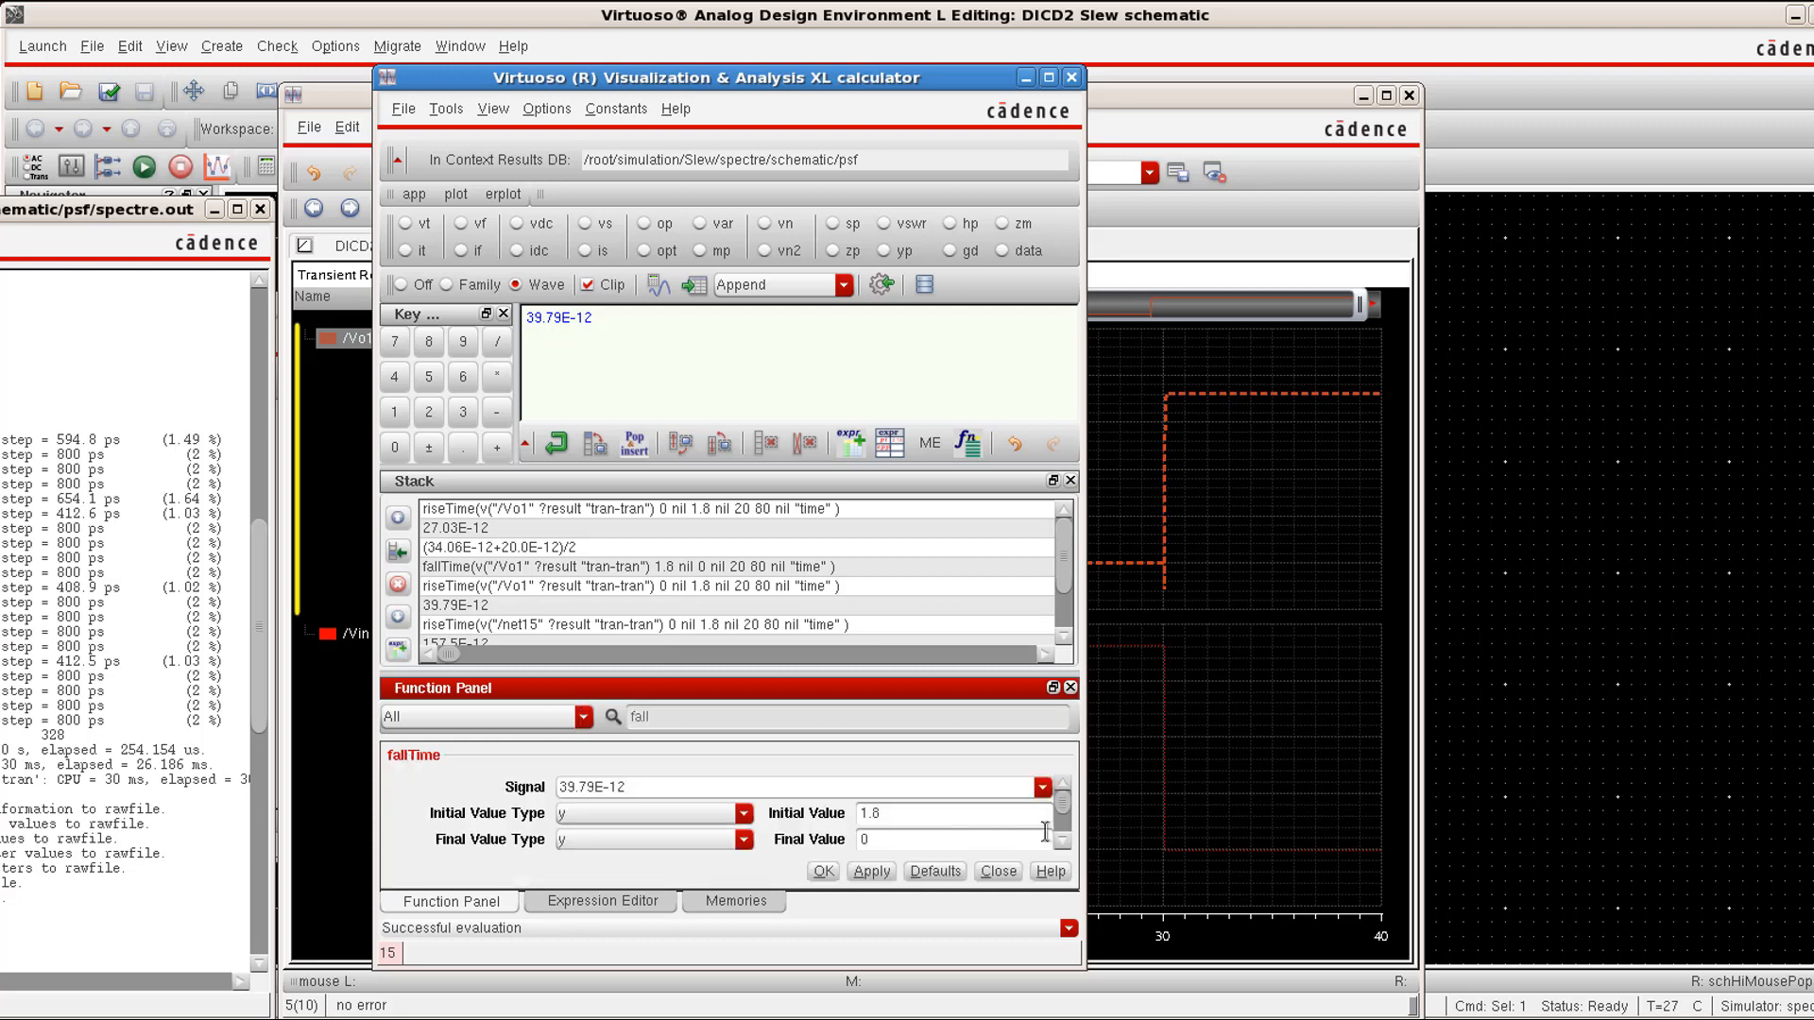
left_click(1043, 789)
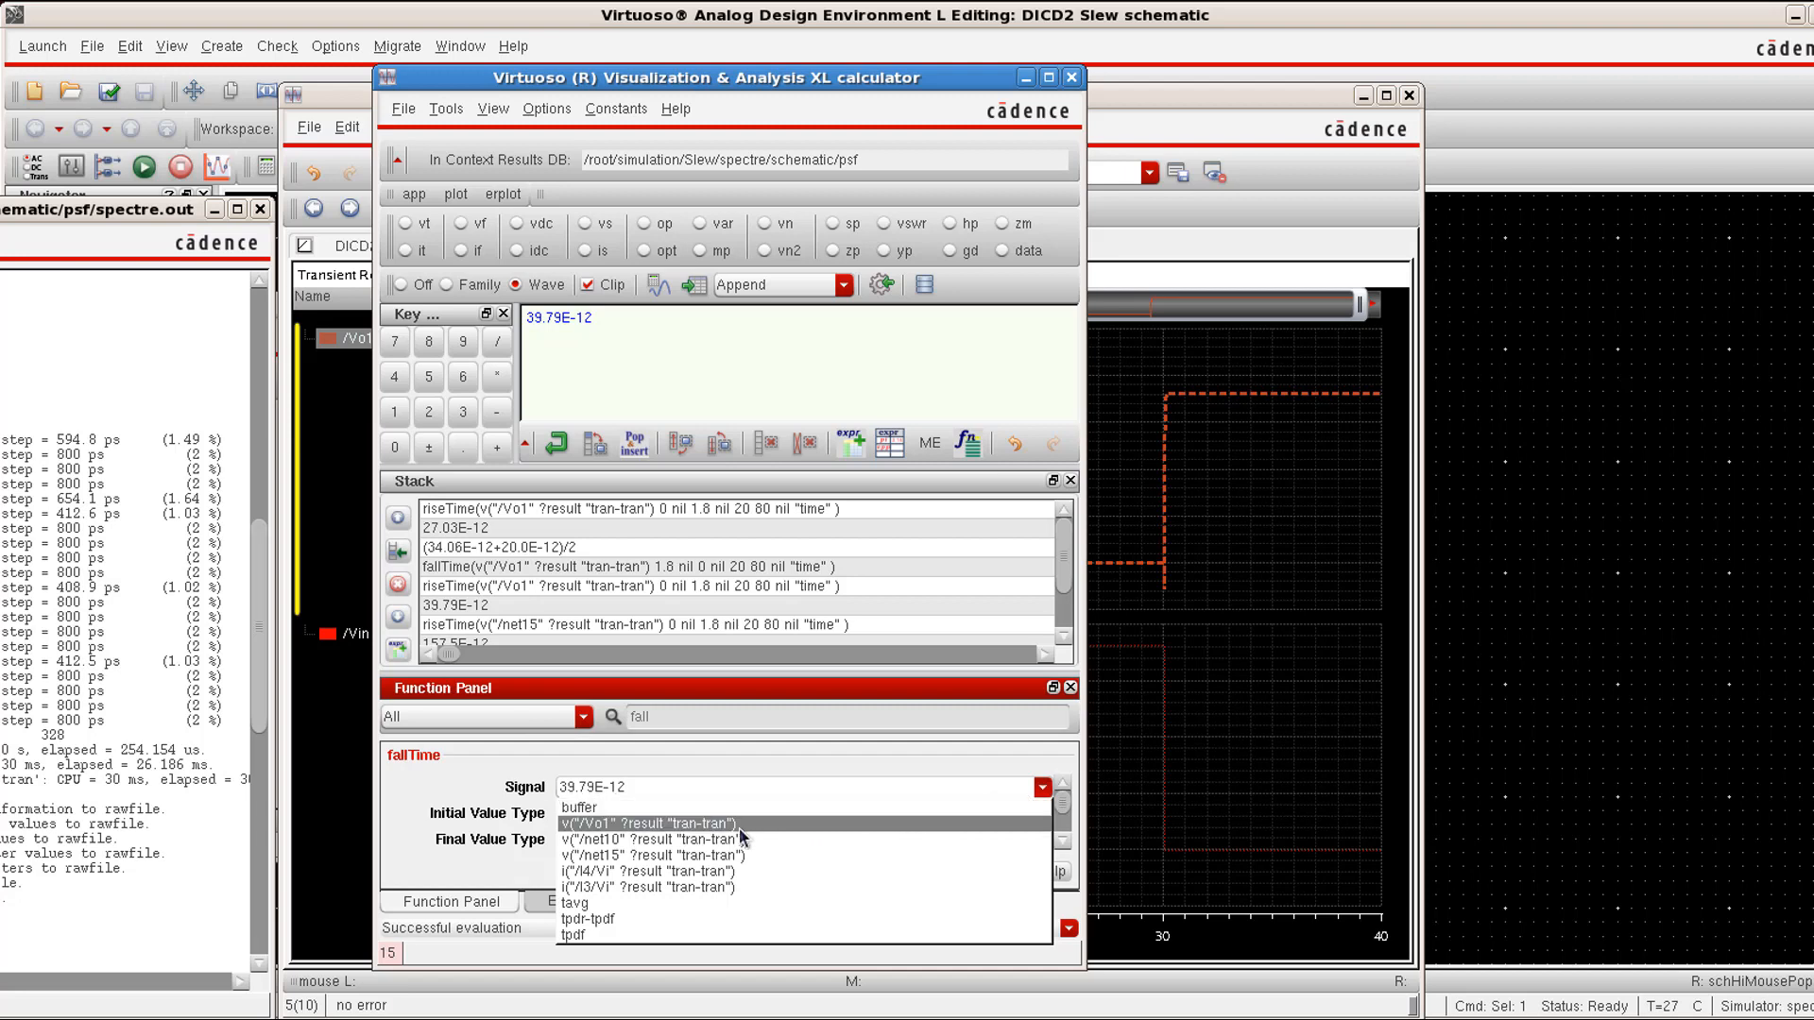
left_click(650, 824)
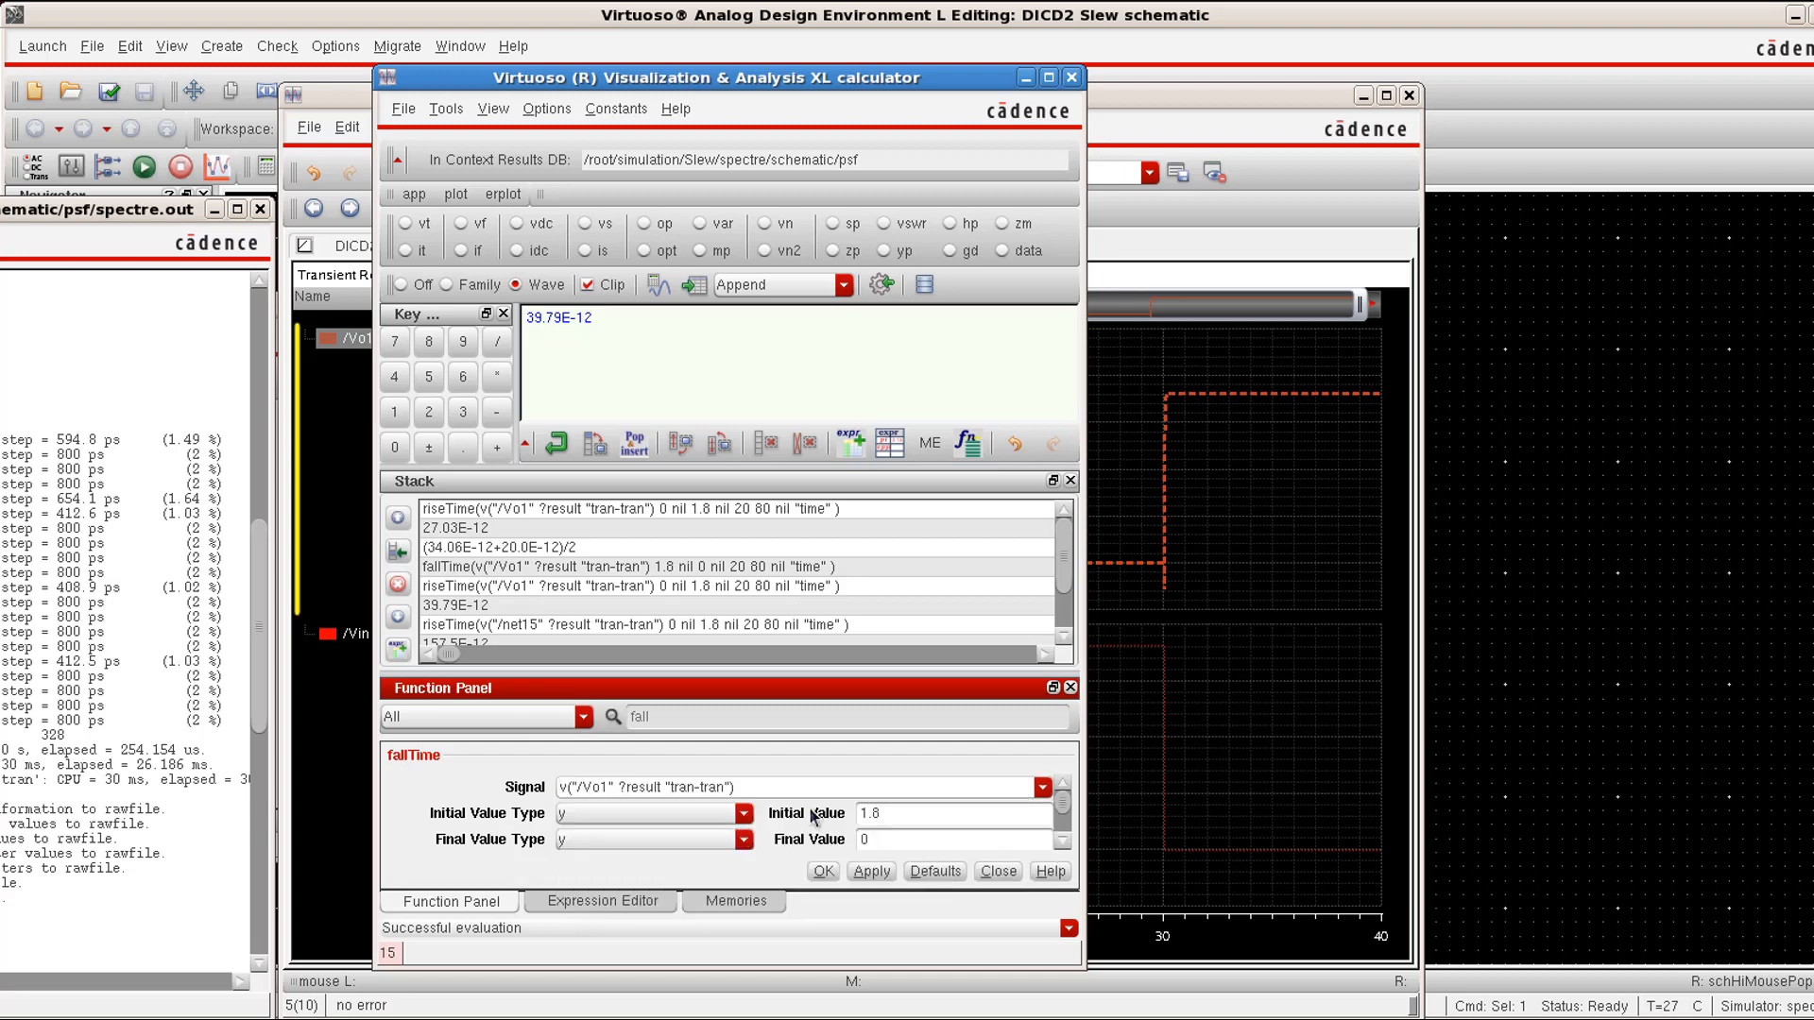
Step: Evaluate fallTime of /Vo1 from 1.8 to 0 V with 20/80 thresholds, giving 22.65E-12
left_click(1066, 847)
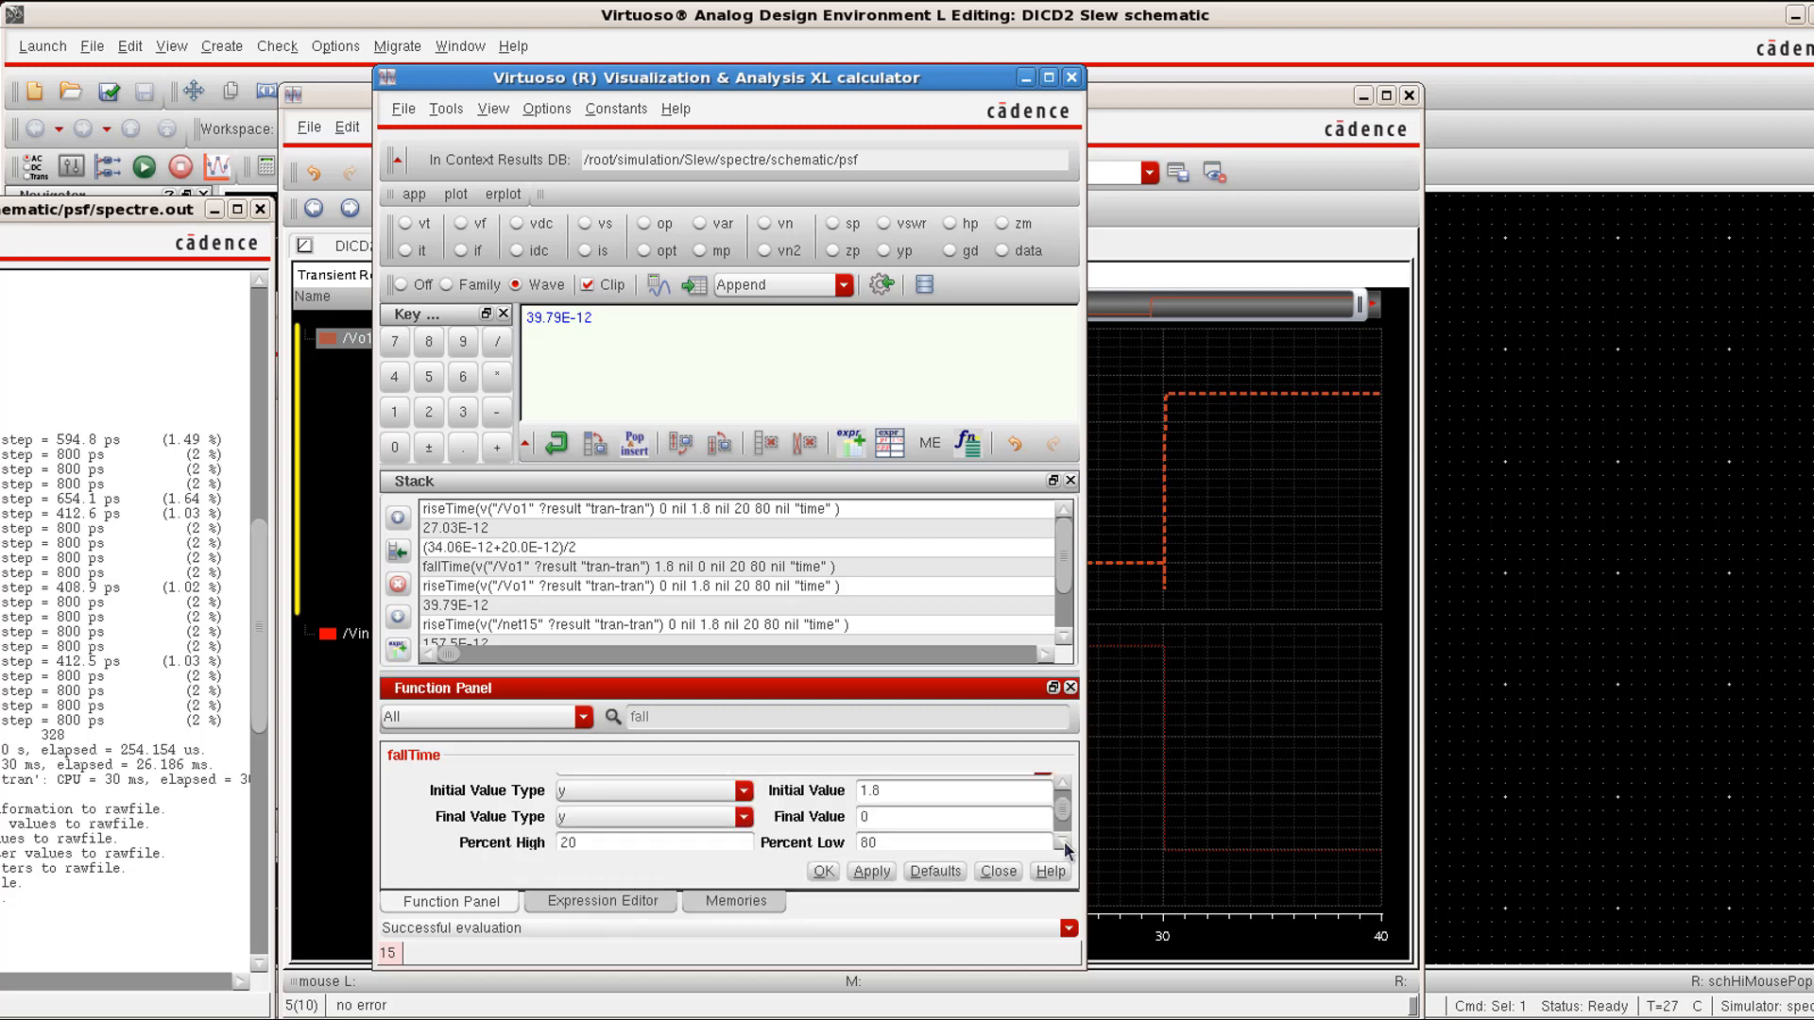
left_click(590, 843)
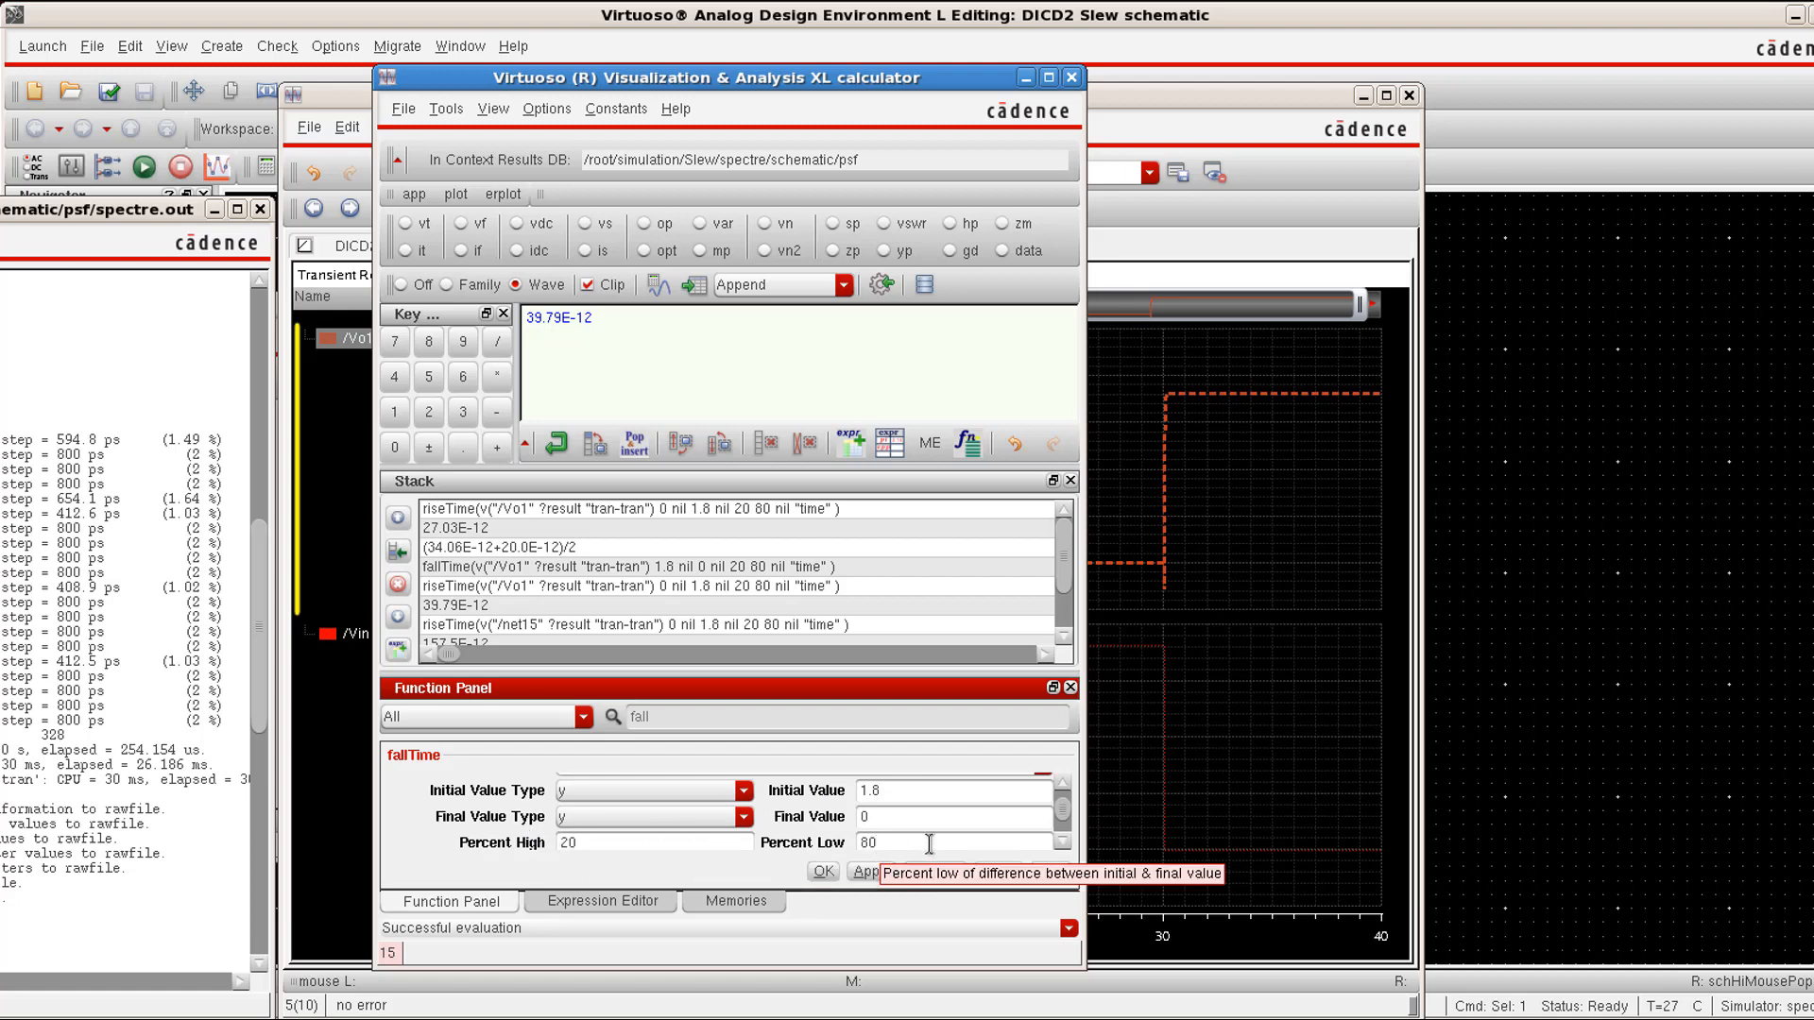
left_click(875, 873)
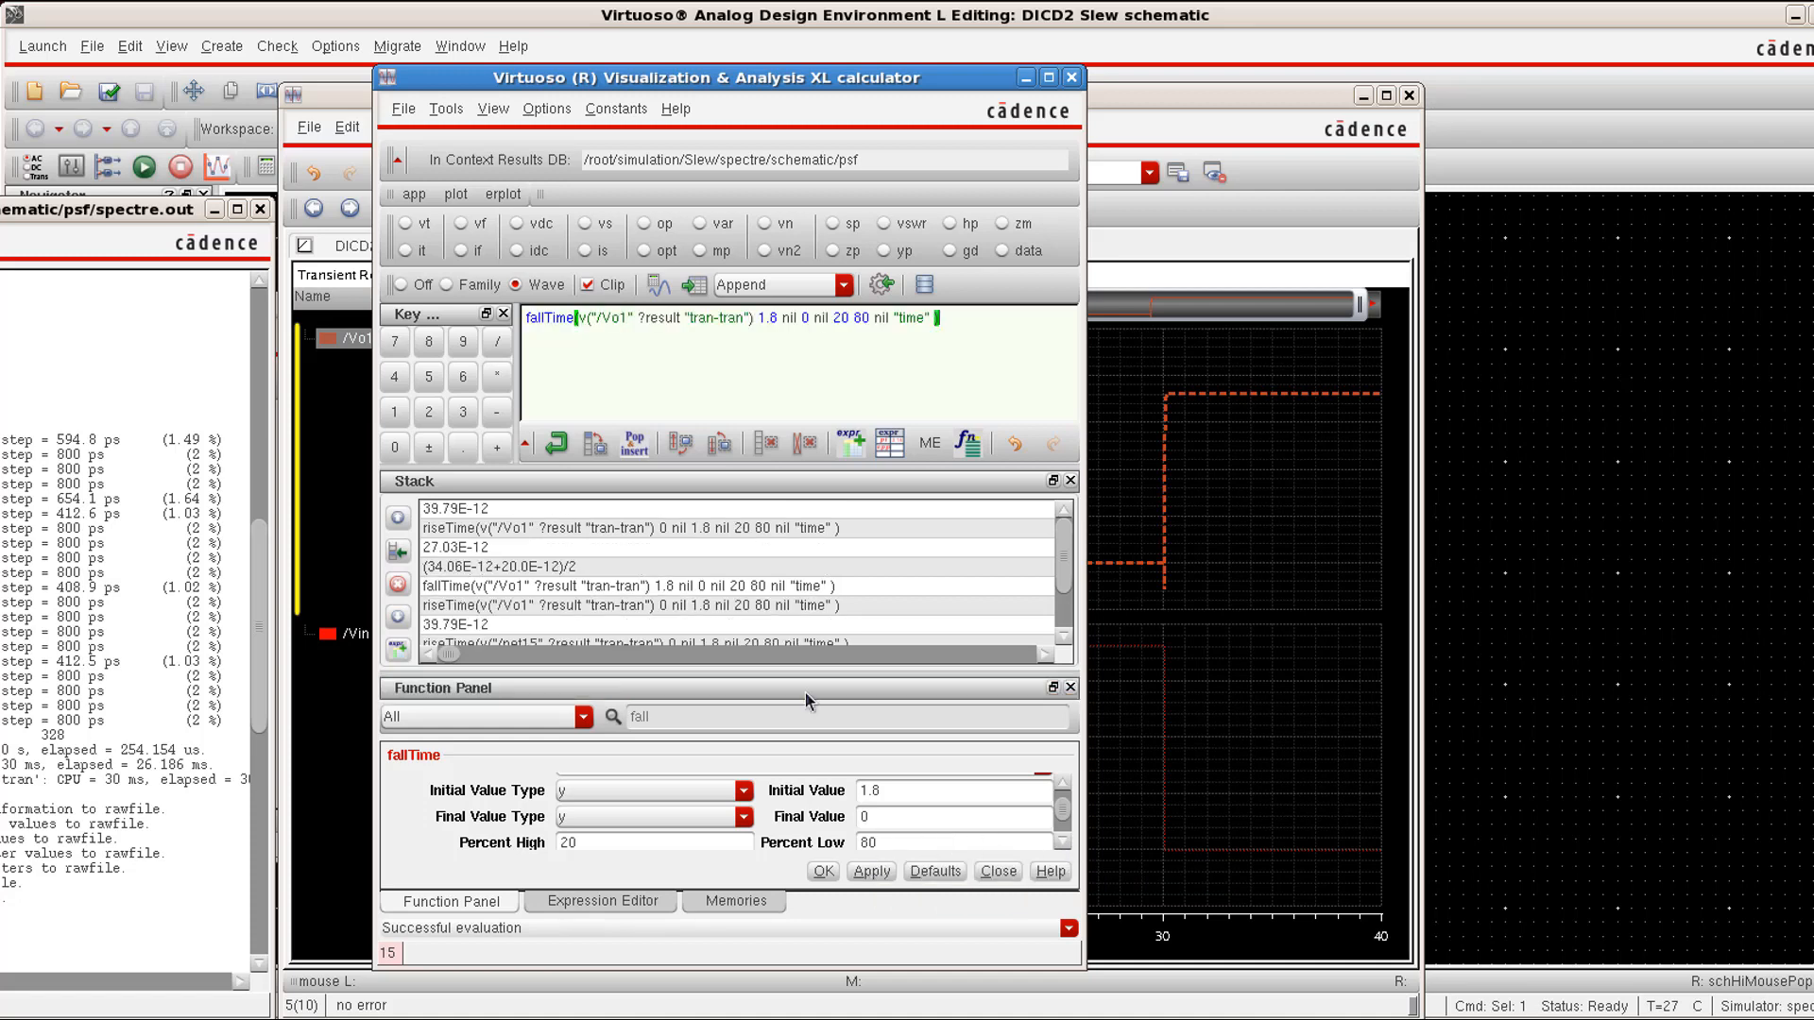
left_click(659, 284)
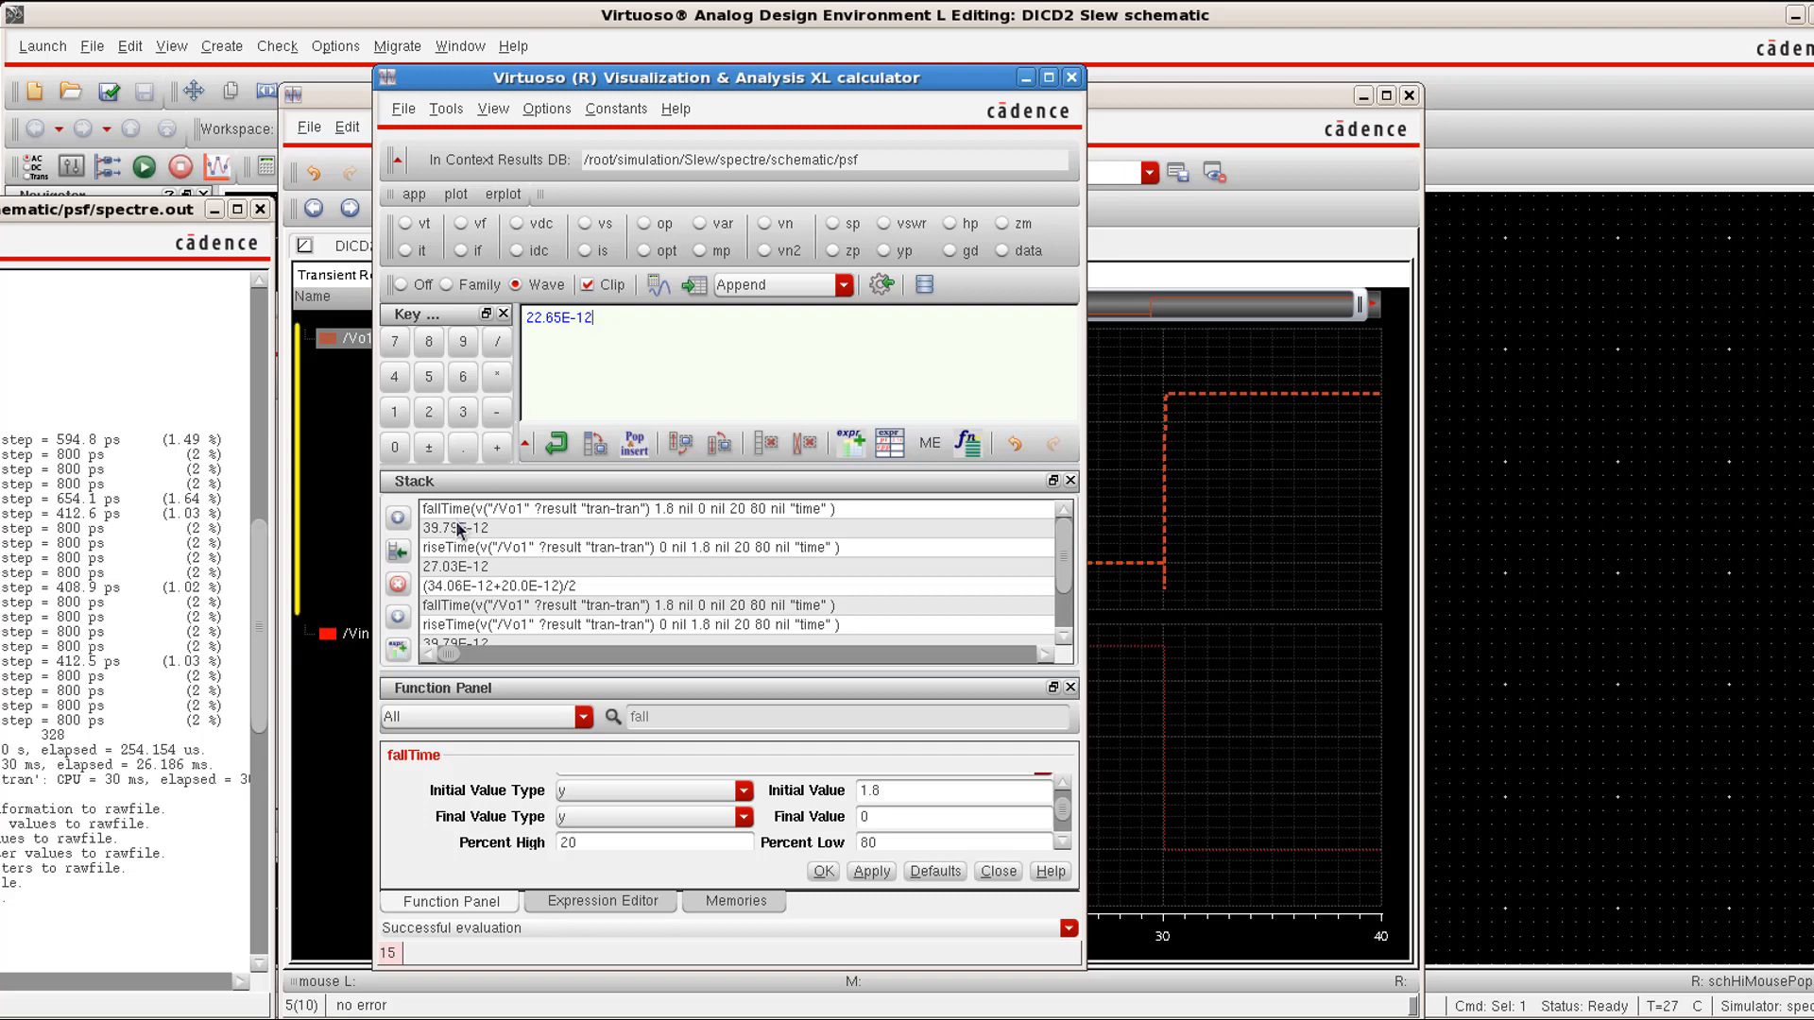
Step: Move the stored 39.79E-12 rise time up the stack and add it to the fall time
left_click(513, 531)
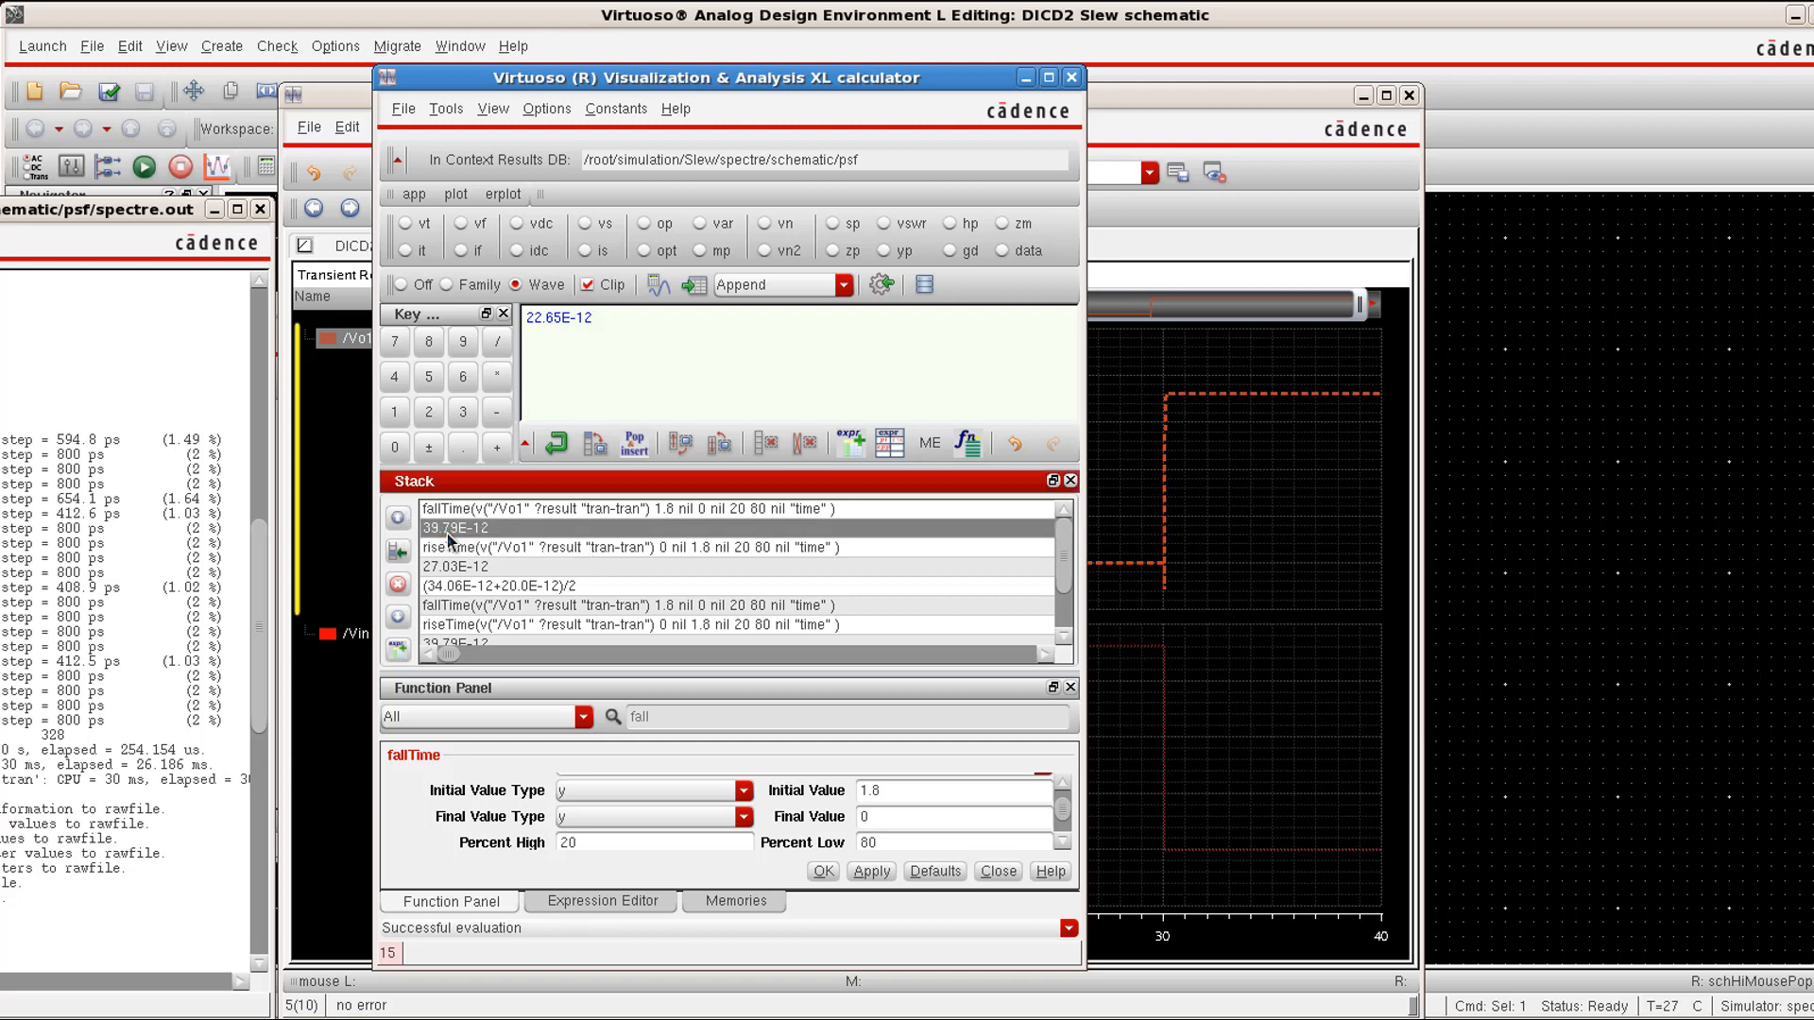
left_click(399, 518)
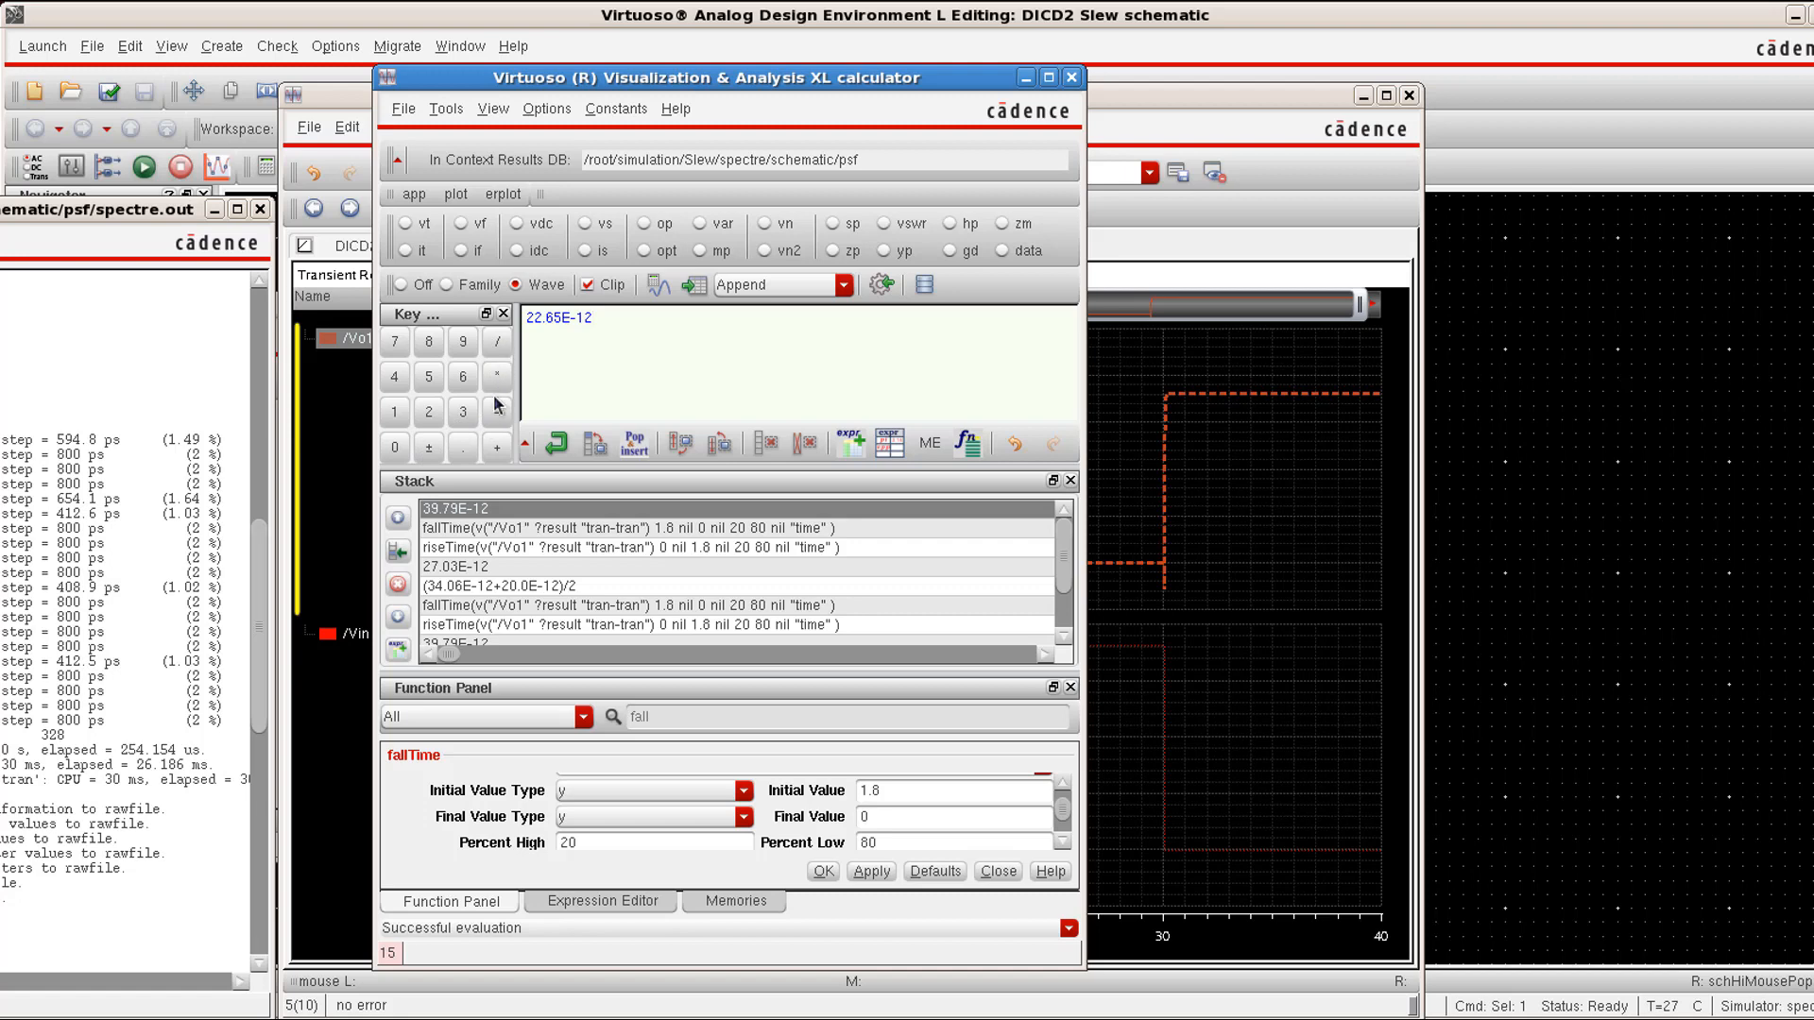
left_click(498, 447)
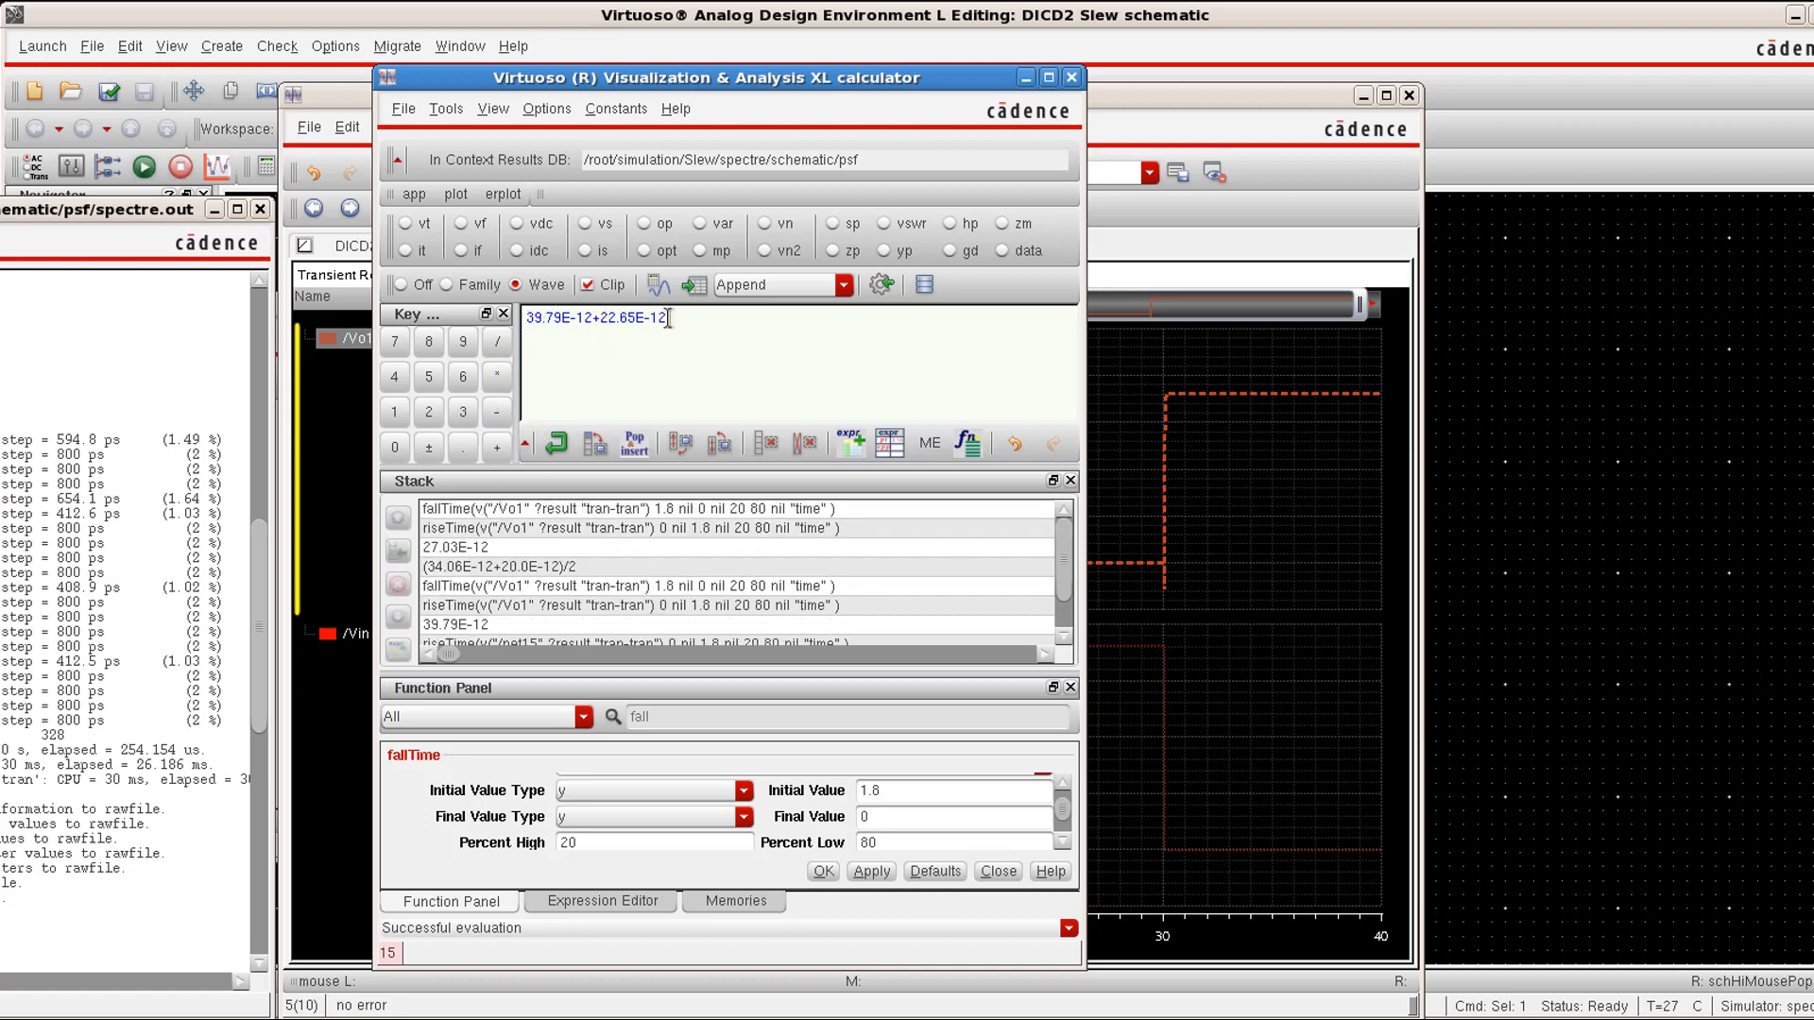
left_click(429, 413)
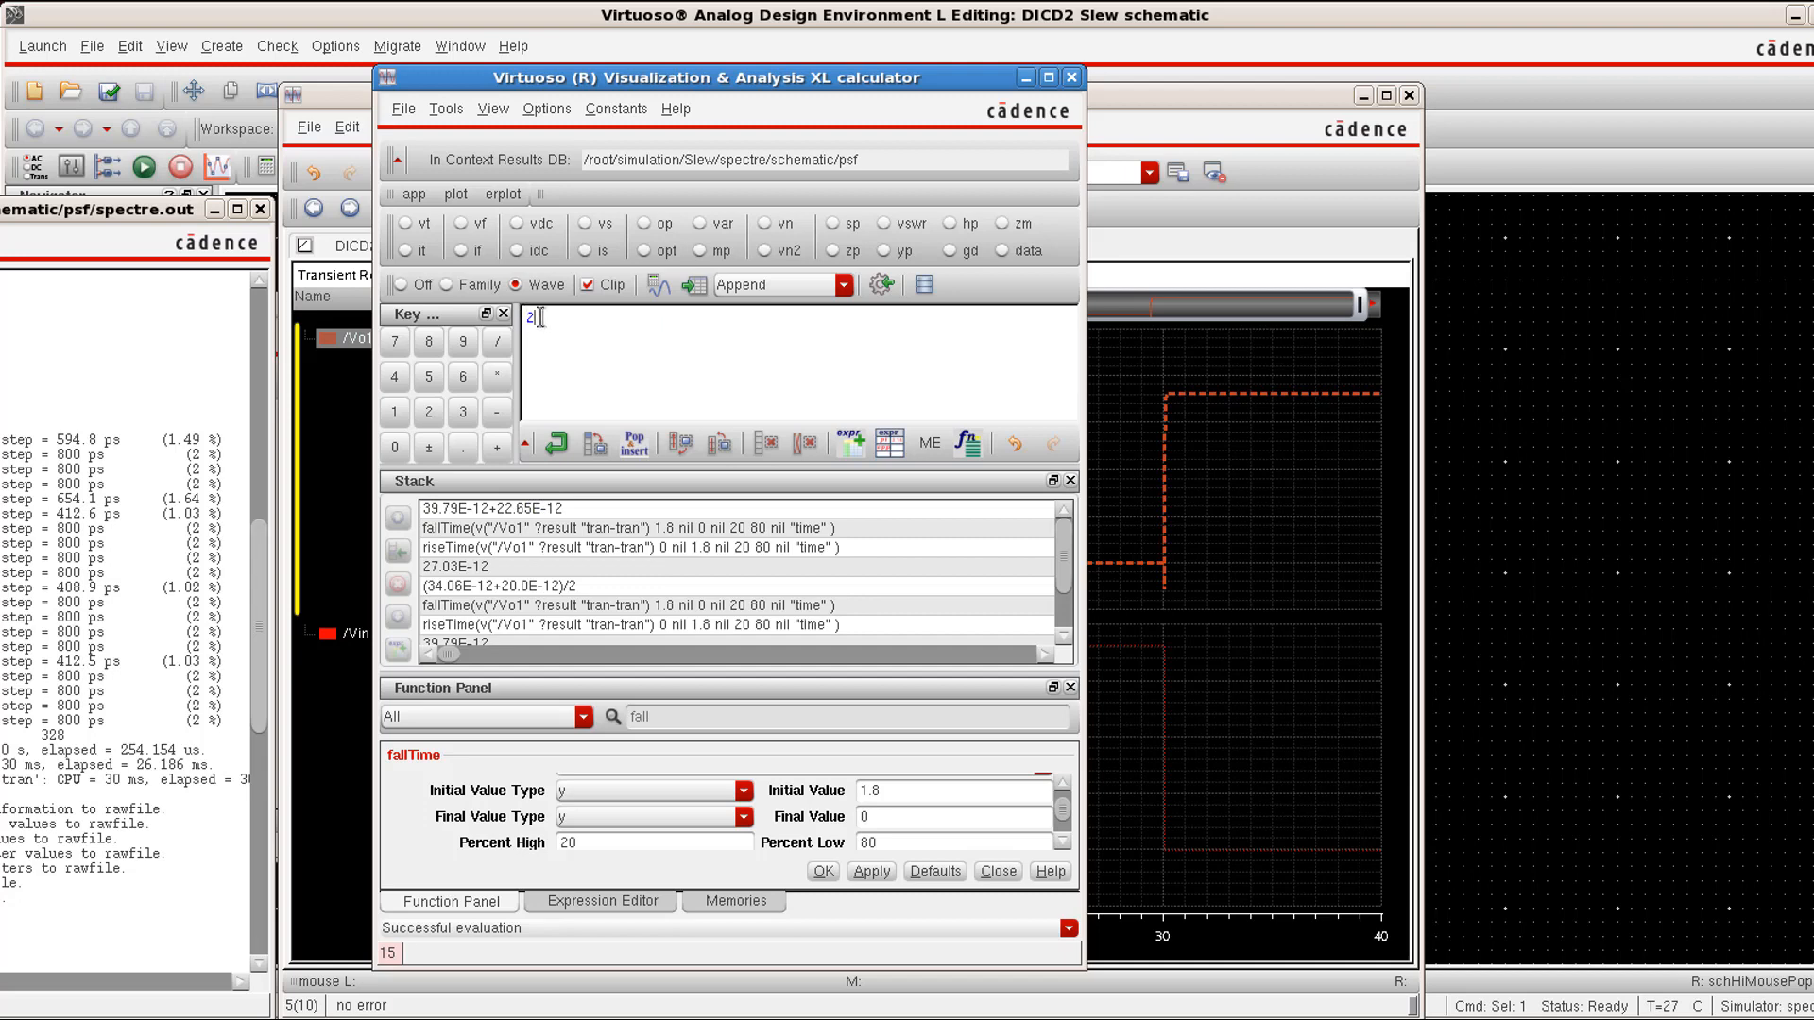
Step: Divide the sum by 2 and evaluate, selecting the 31.22E-12 input slew result
left_click(524, 315)
left_click(499, 345)
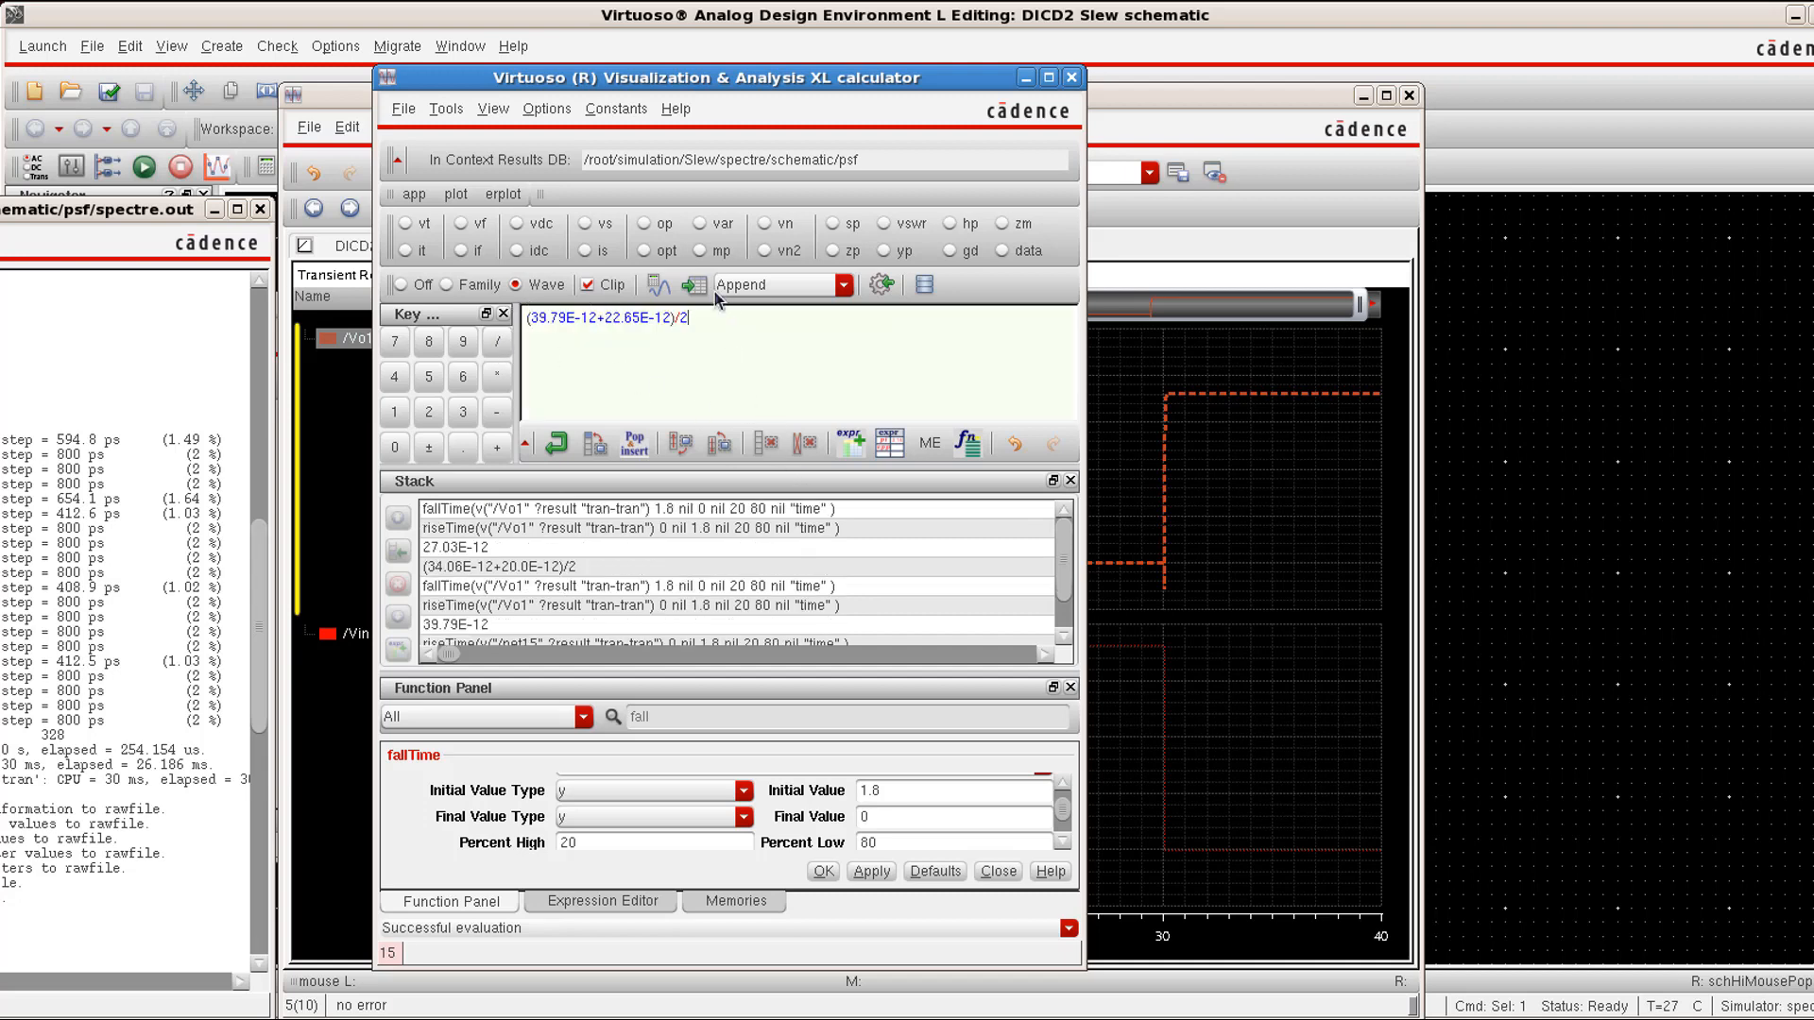
left_click(658, 284)
left_click(523, 318)
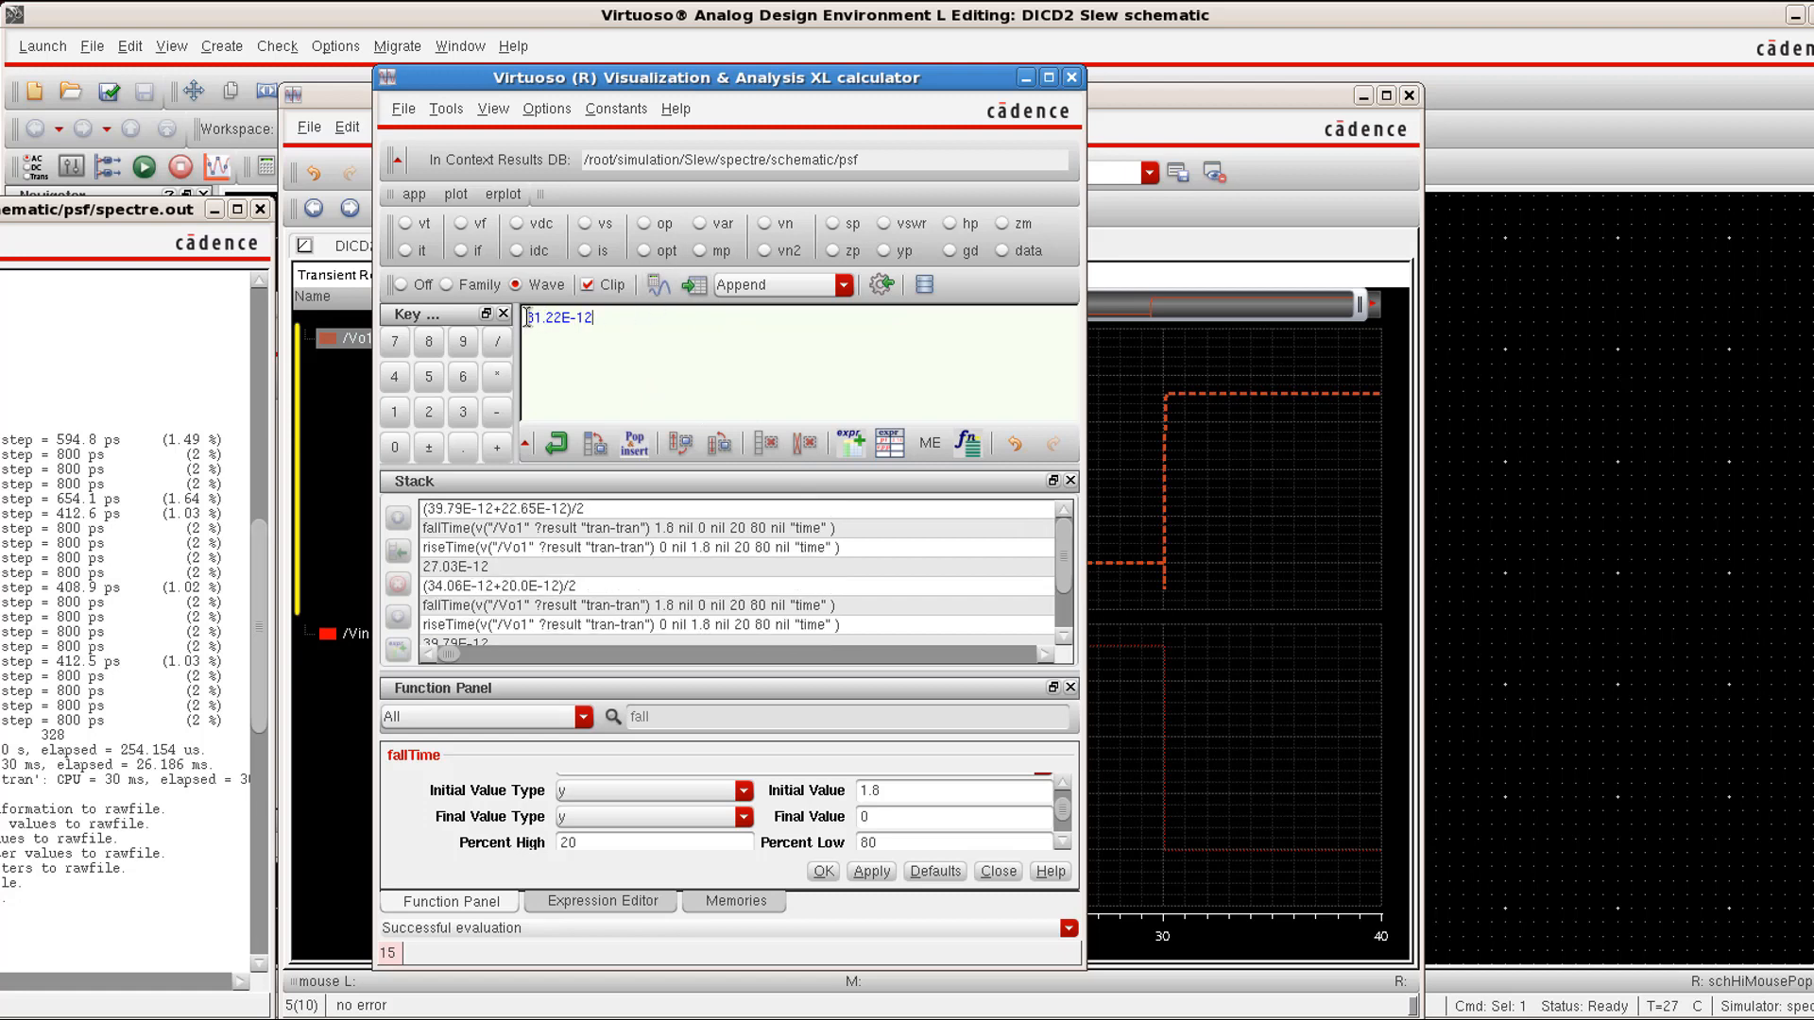
left_click_drag(527, 318, 598, 323)
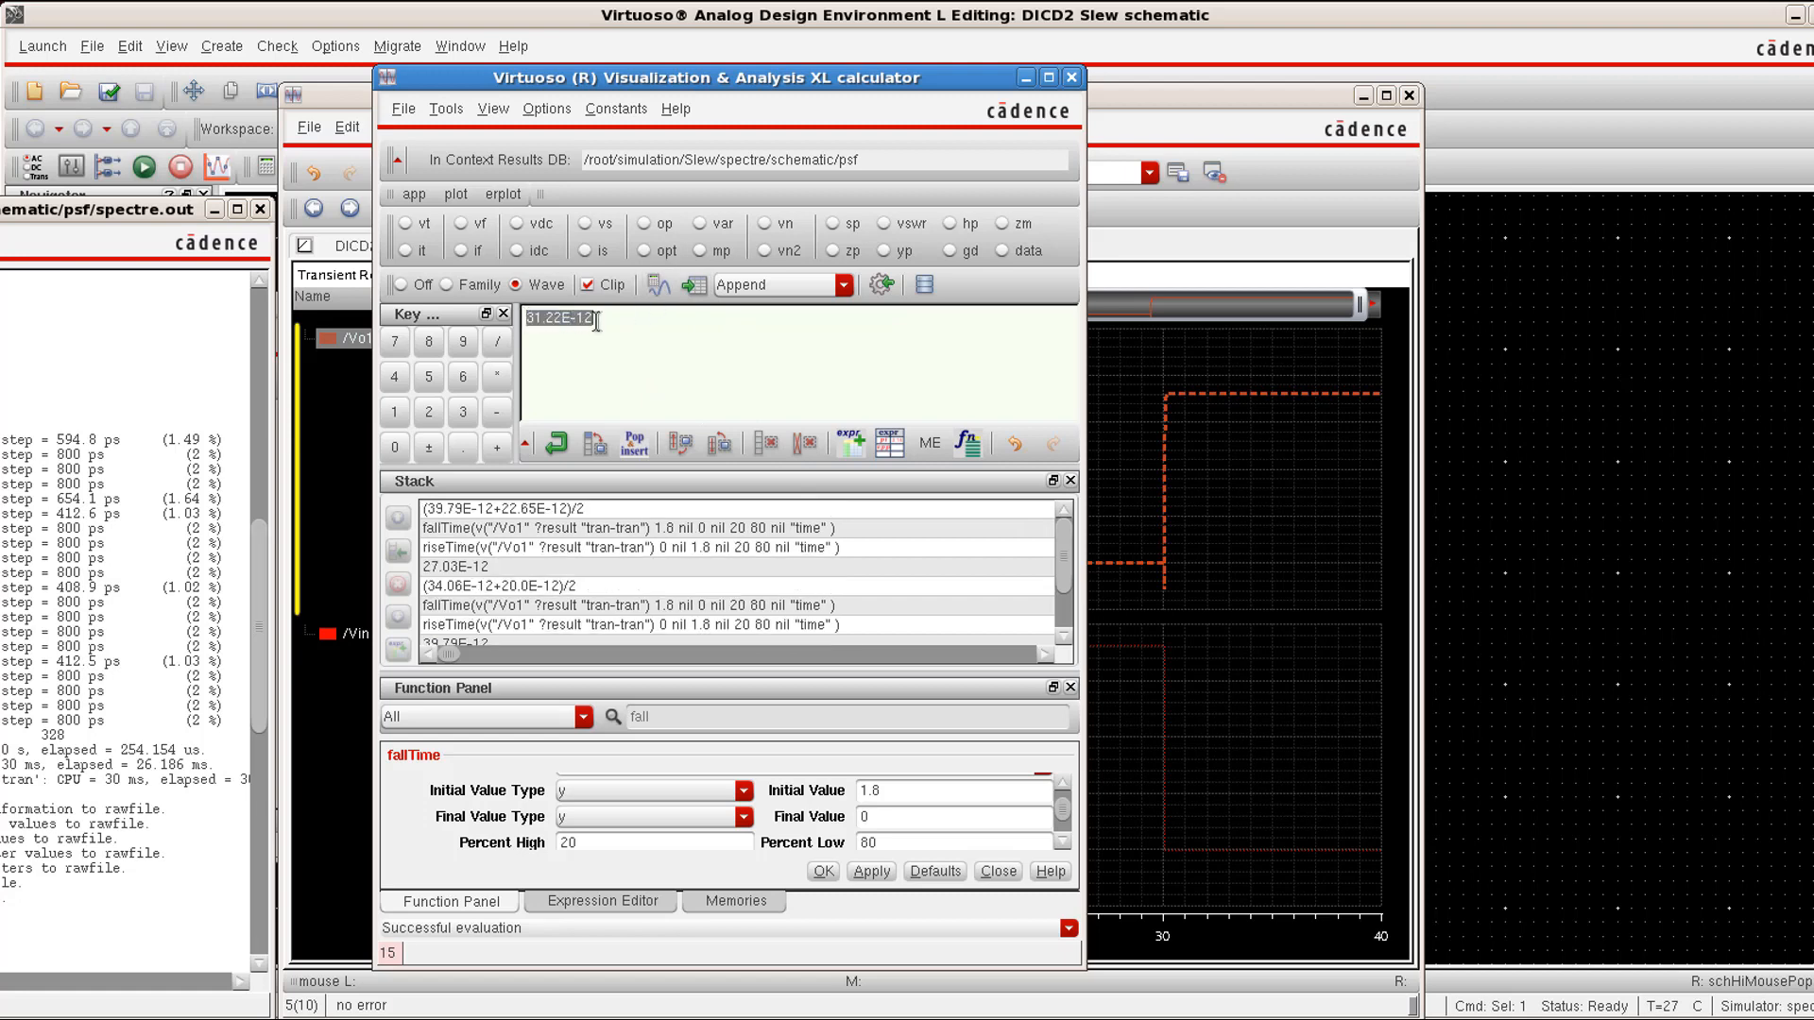
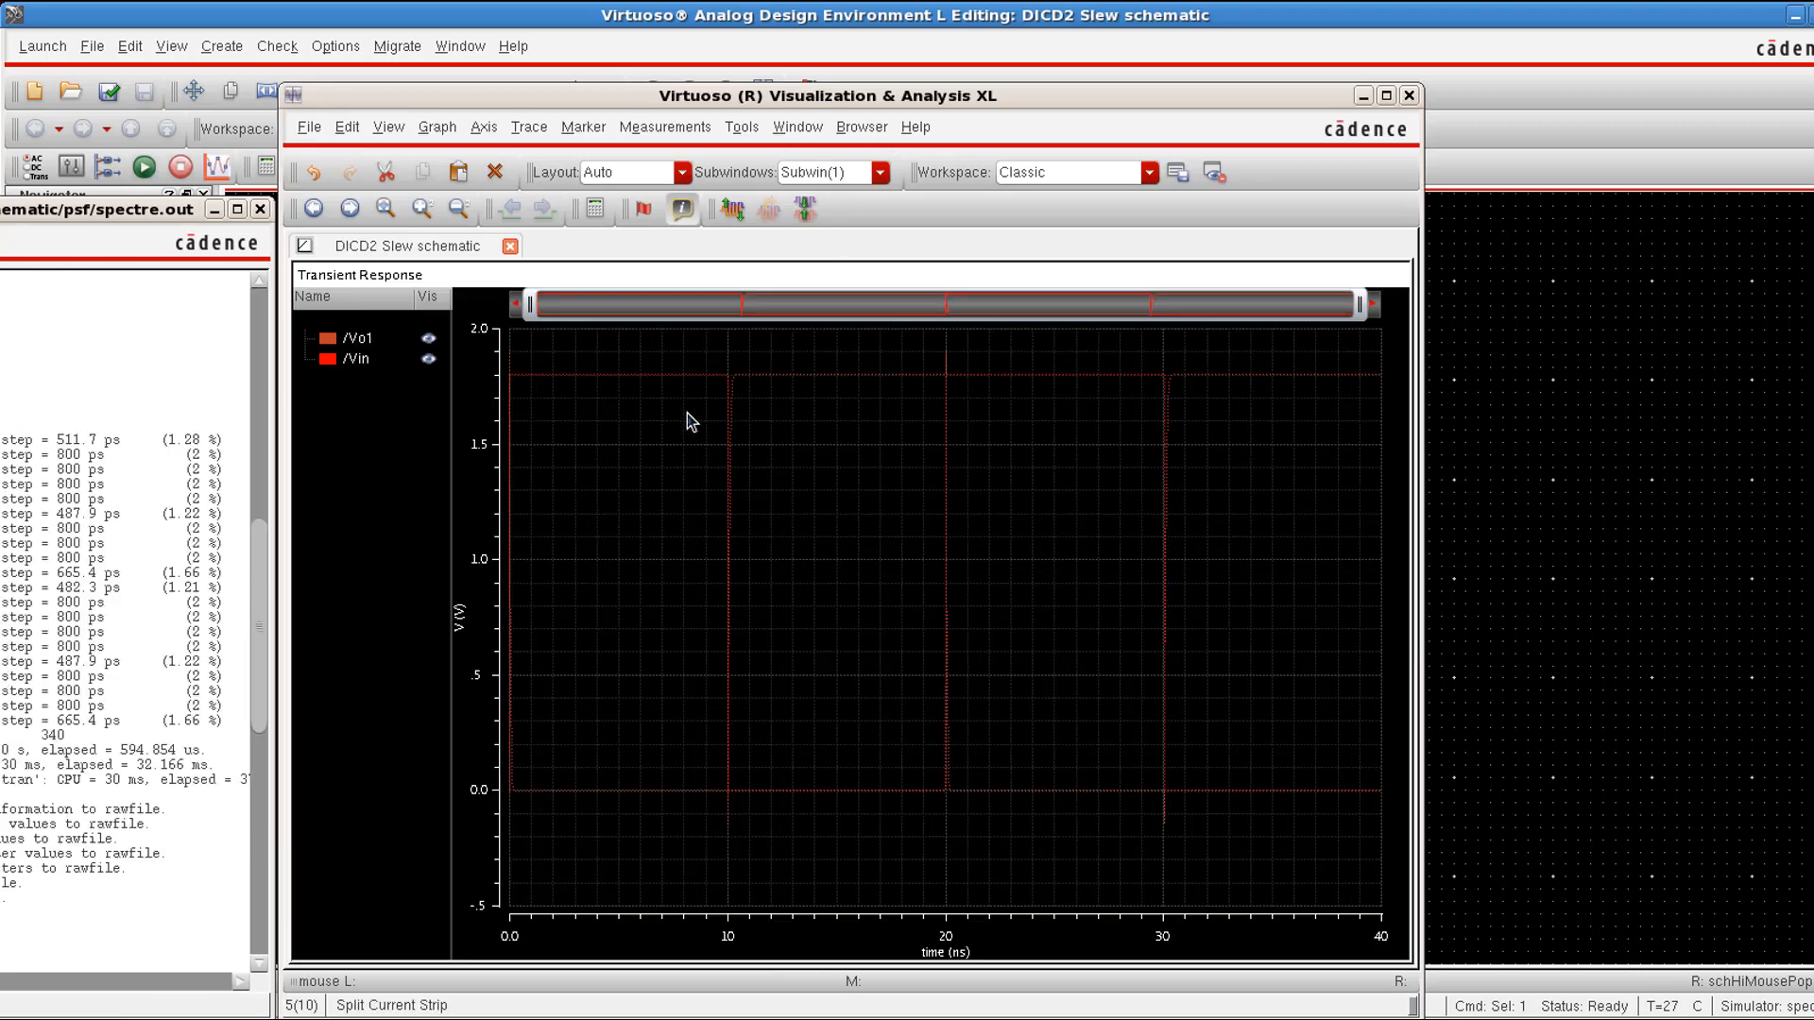
Step: Split /Vo1 and /Vin into separate strips and bring up the waveform calculator beside them
left_click(733, 209)
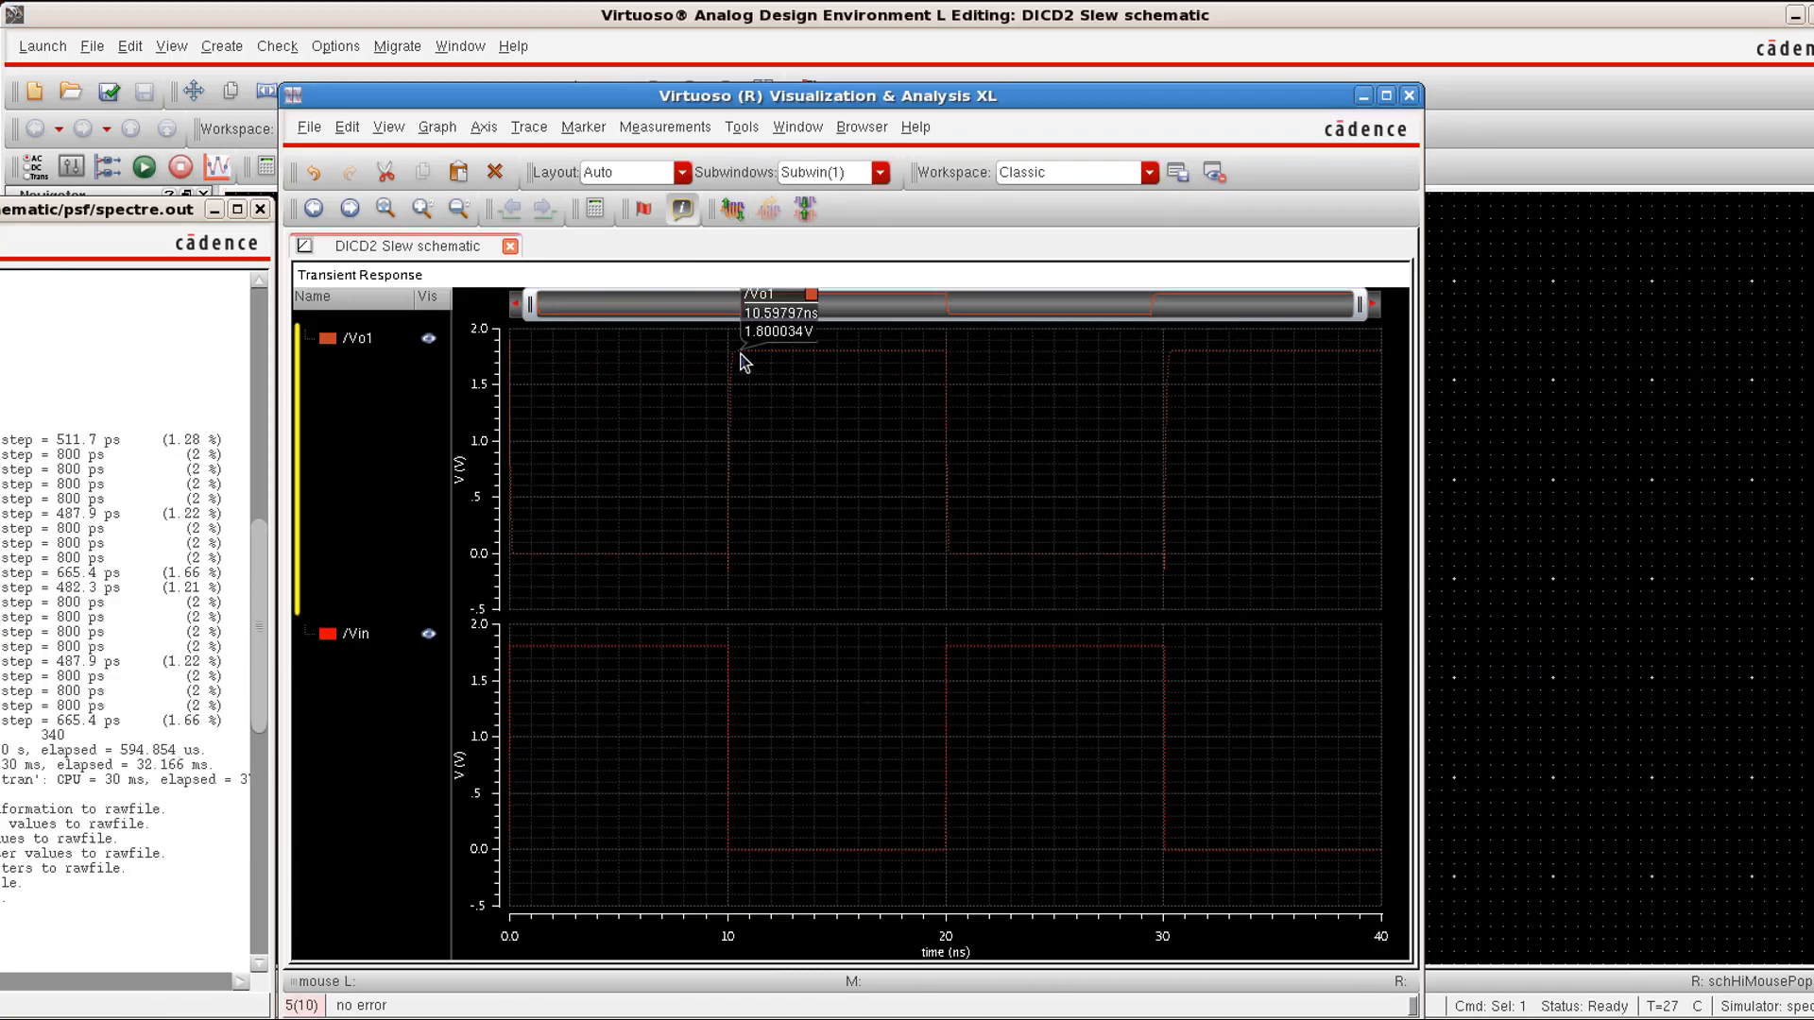
left_click(741, 127)
left_click(766, 160)
left_click_drag(749, 82, 1247, 85)
Step: Evaluate riseTime on /Vo1, giving a 116.8E-12 rise time
left_click(1234, 723)
type("ris")
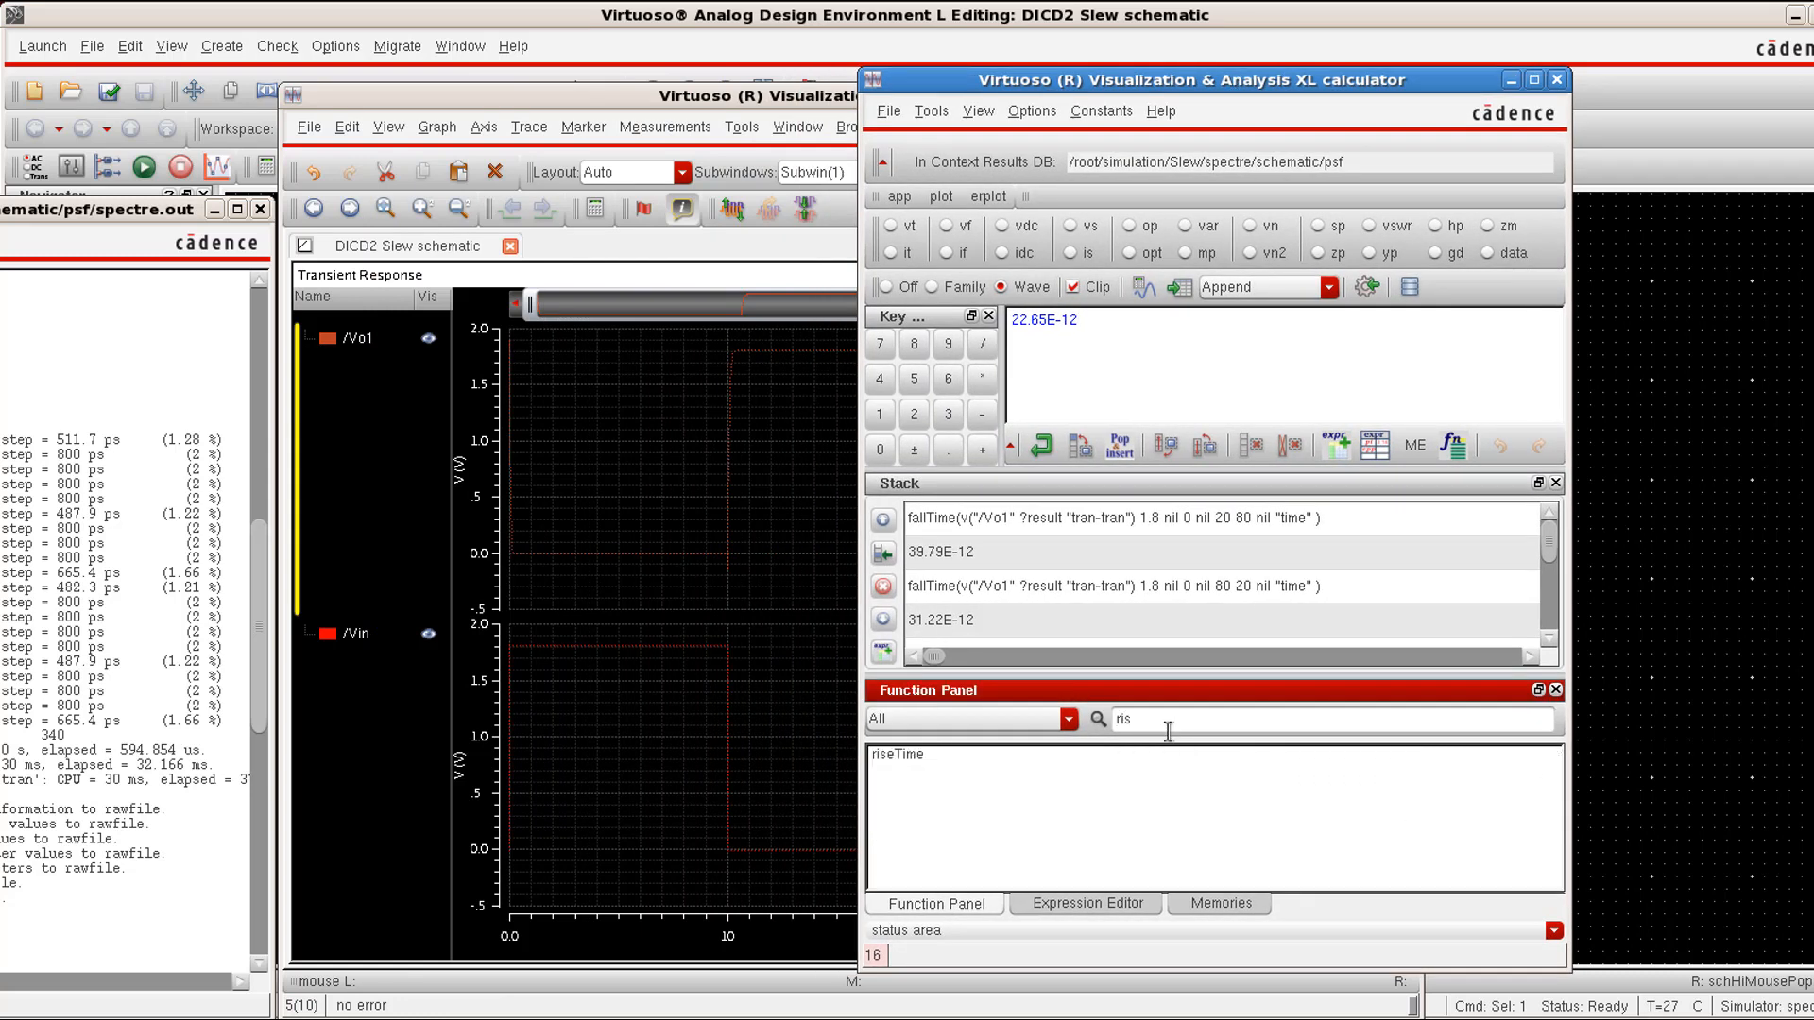
double_click(914, 756)
left_click(1527, 789)
left_click(1288, 826)
scroll(1559, 858, "down", 2)
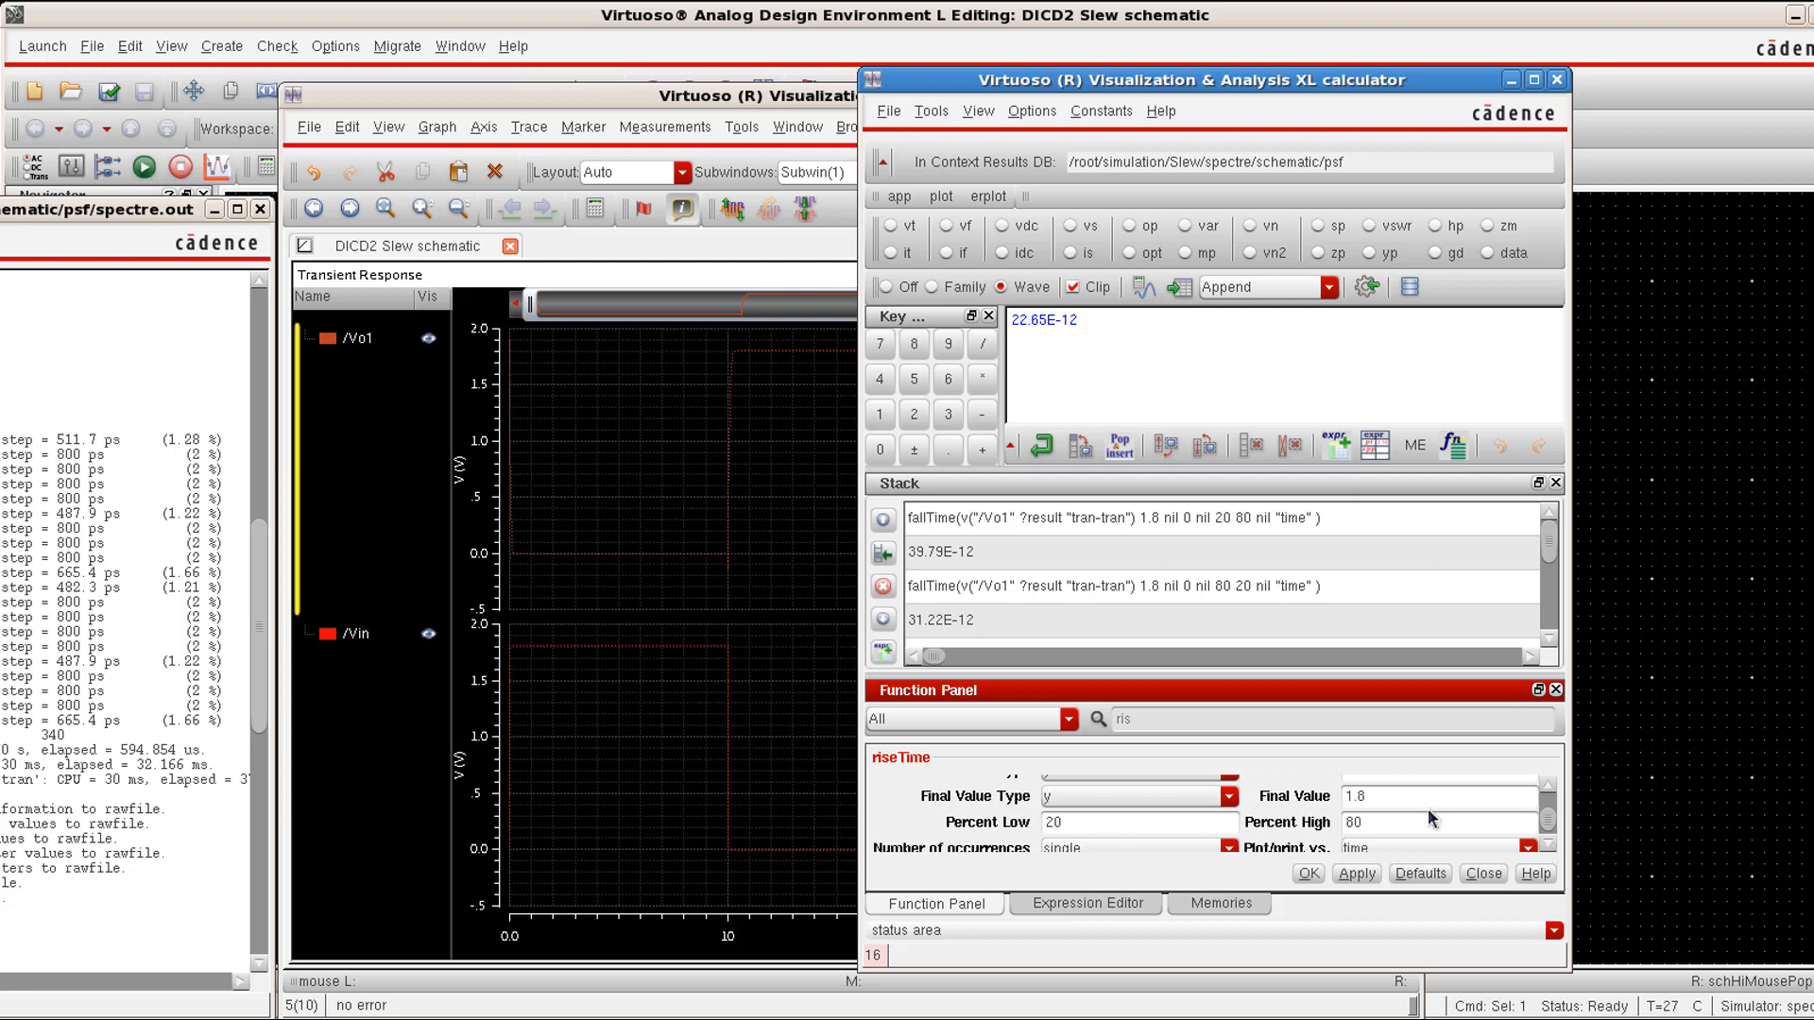
left_click(1310, 875)
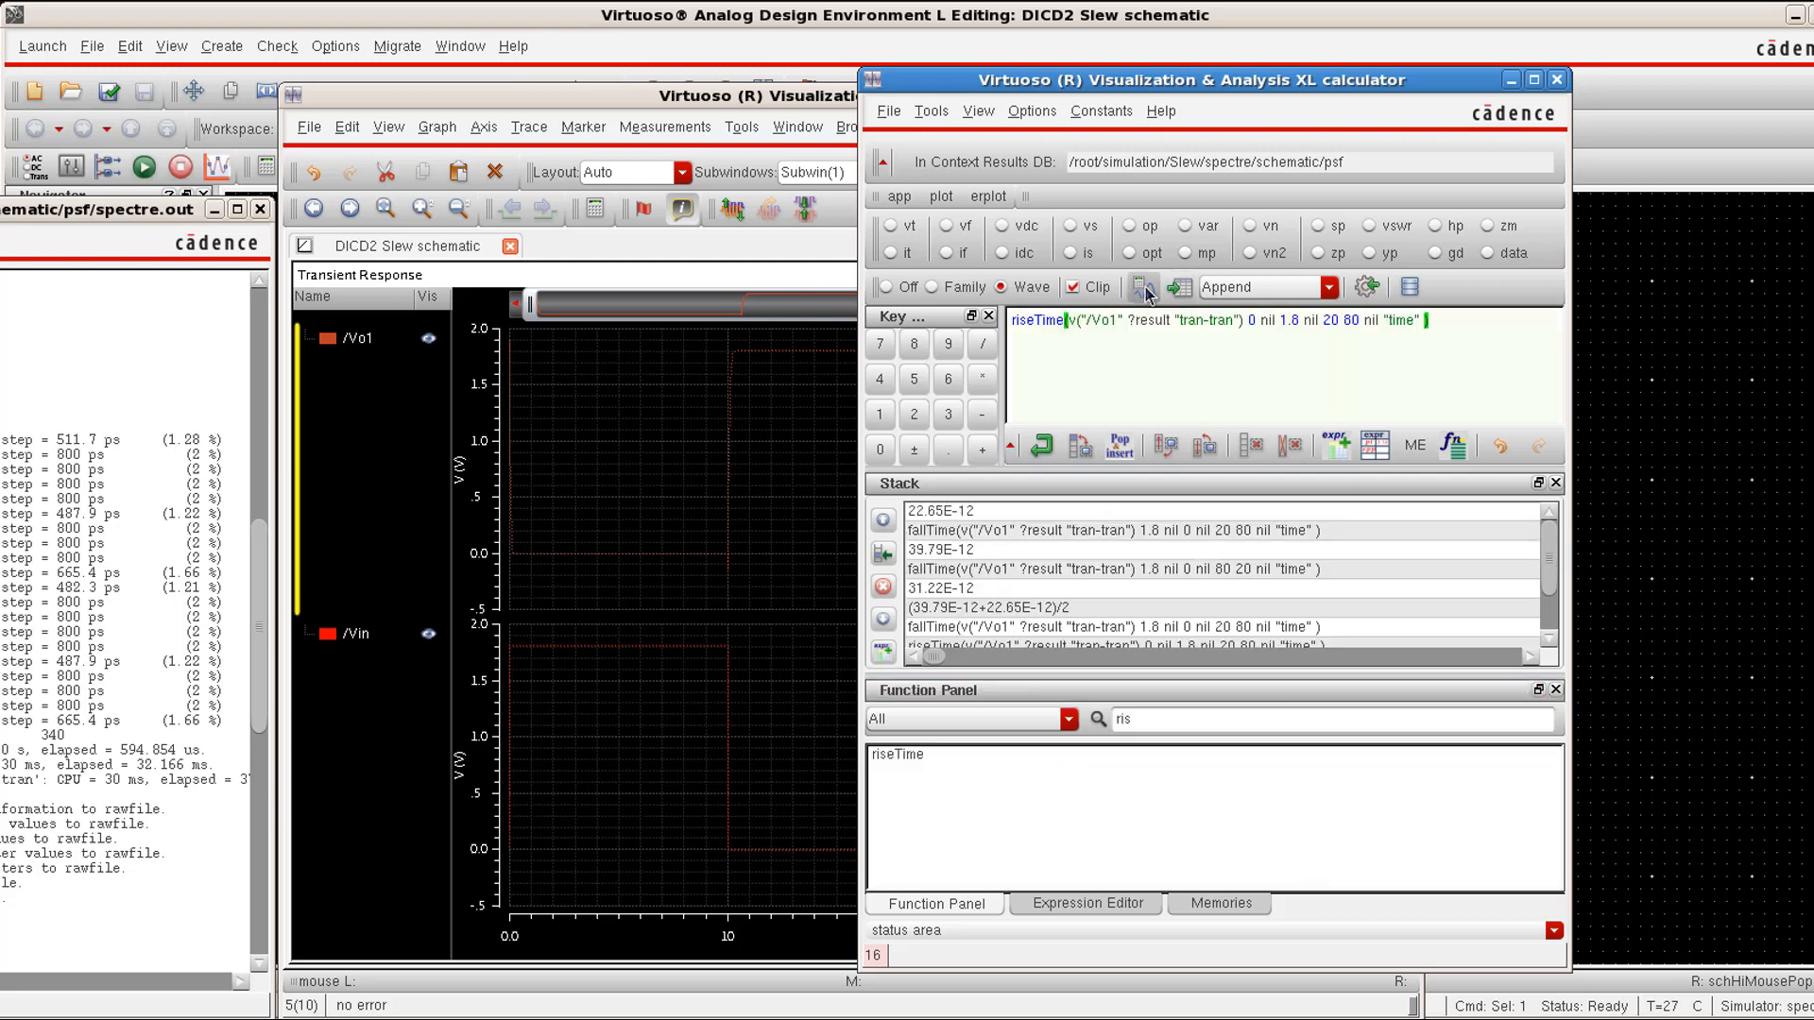
left_click(1144, 286)
Step: Evaluate fallTime on /Vo1, giving a 70.68E-12 fall time
triple_click(1176, 718)
type("fal")
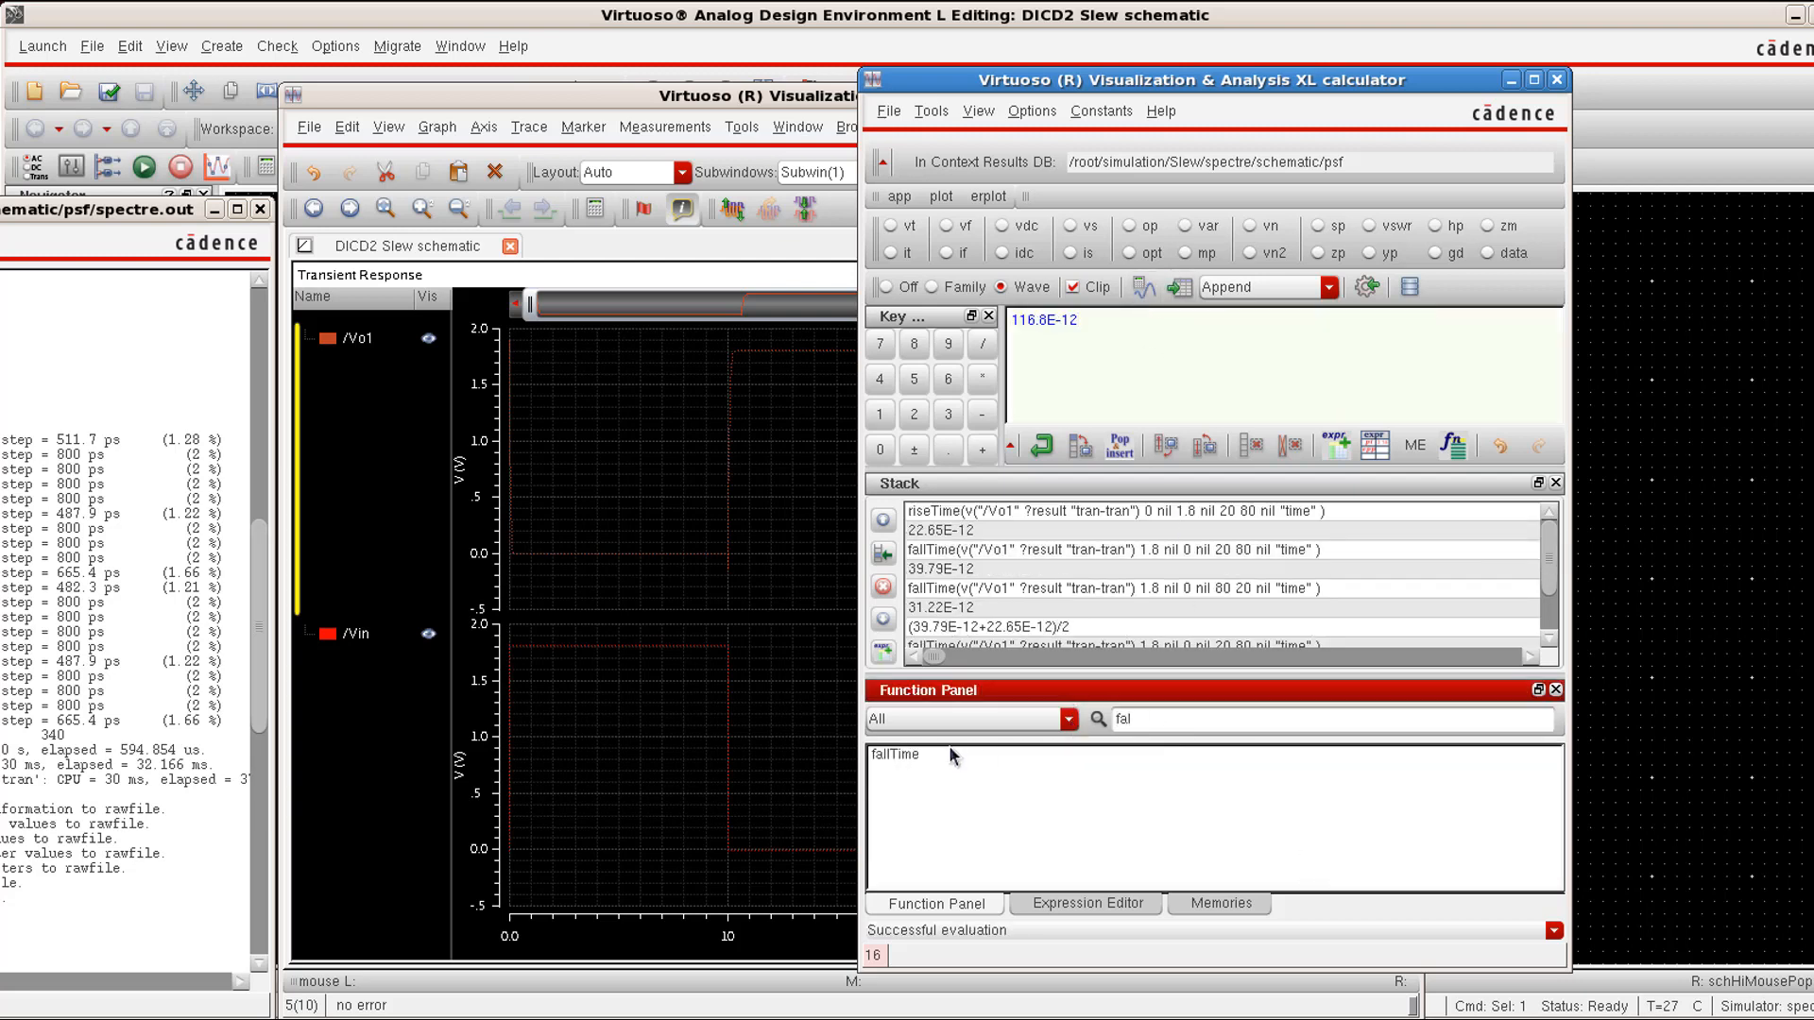
left_click(895, 754)
left_click(1528, 789)
left_click(1119, 801)
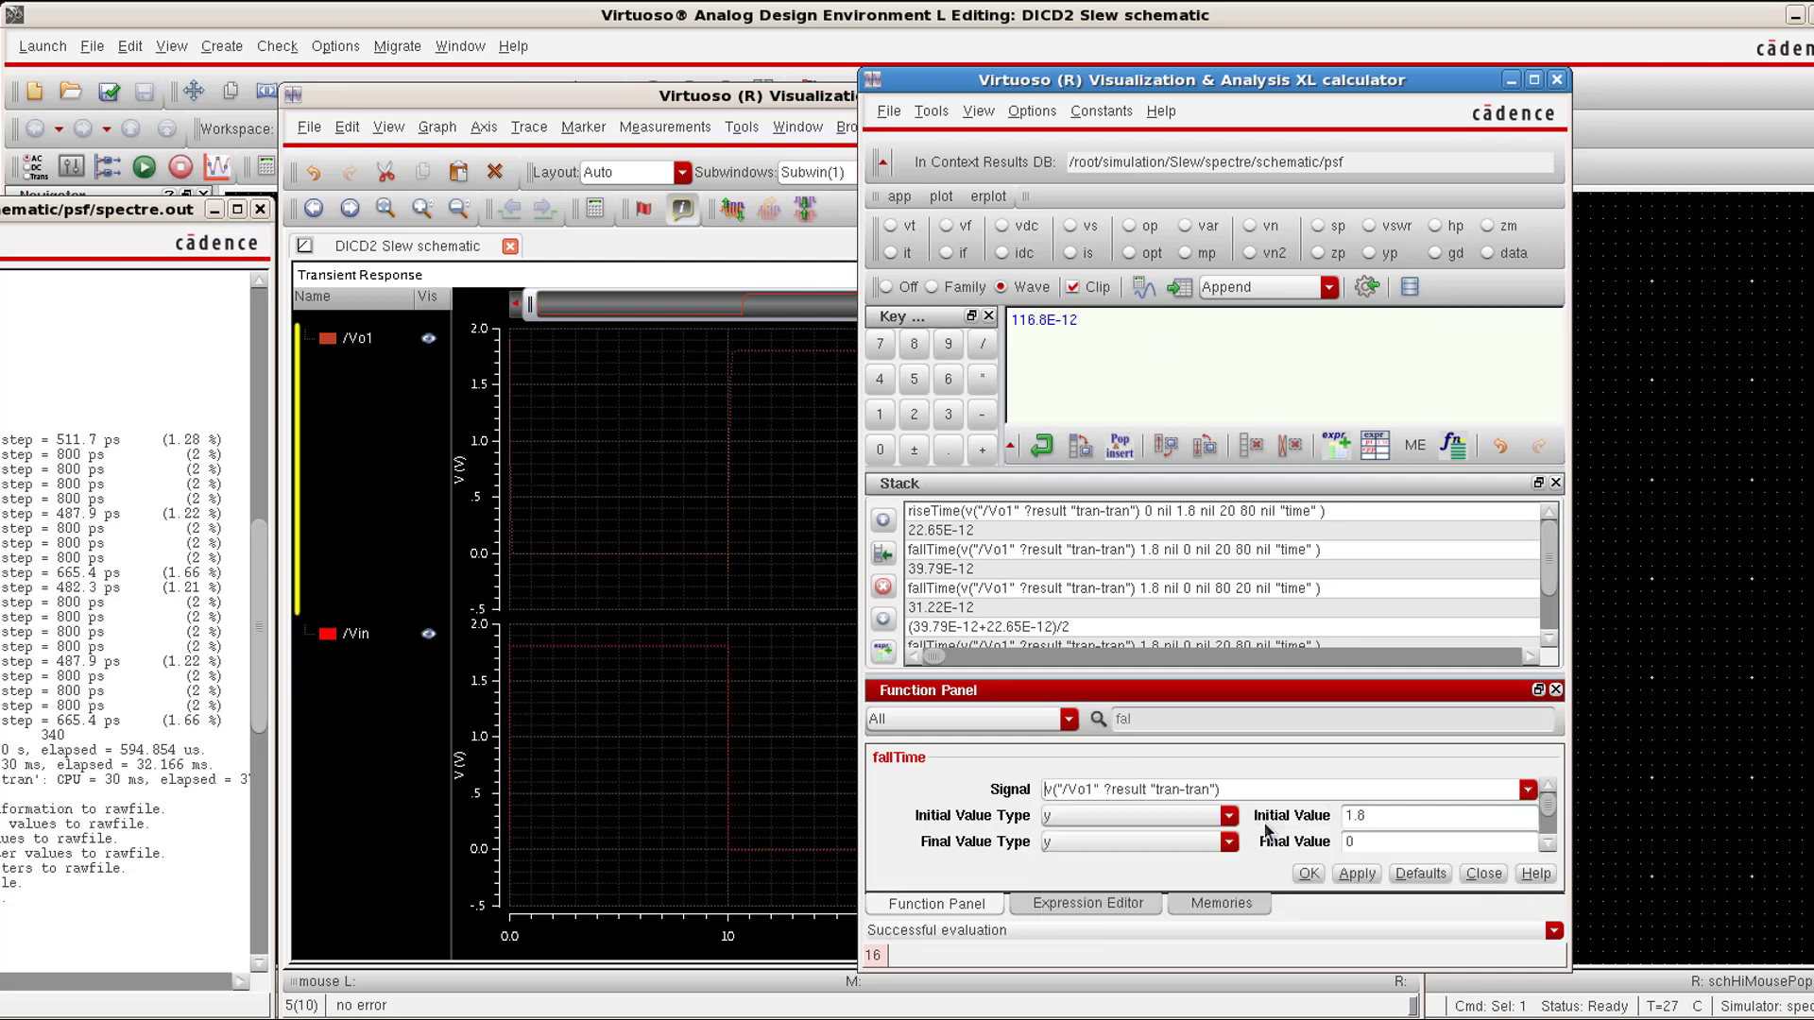
left_click(1549, 853)
left_click(1307, 884)
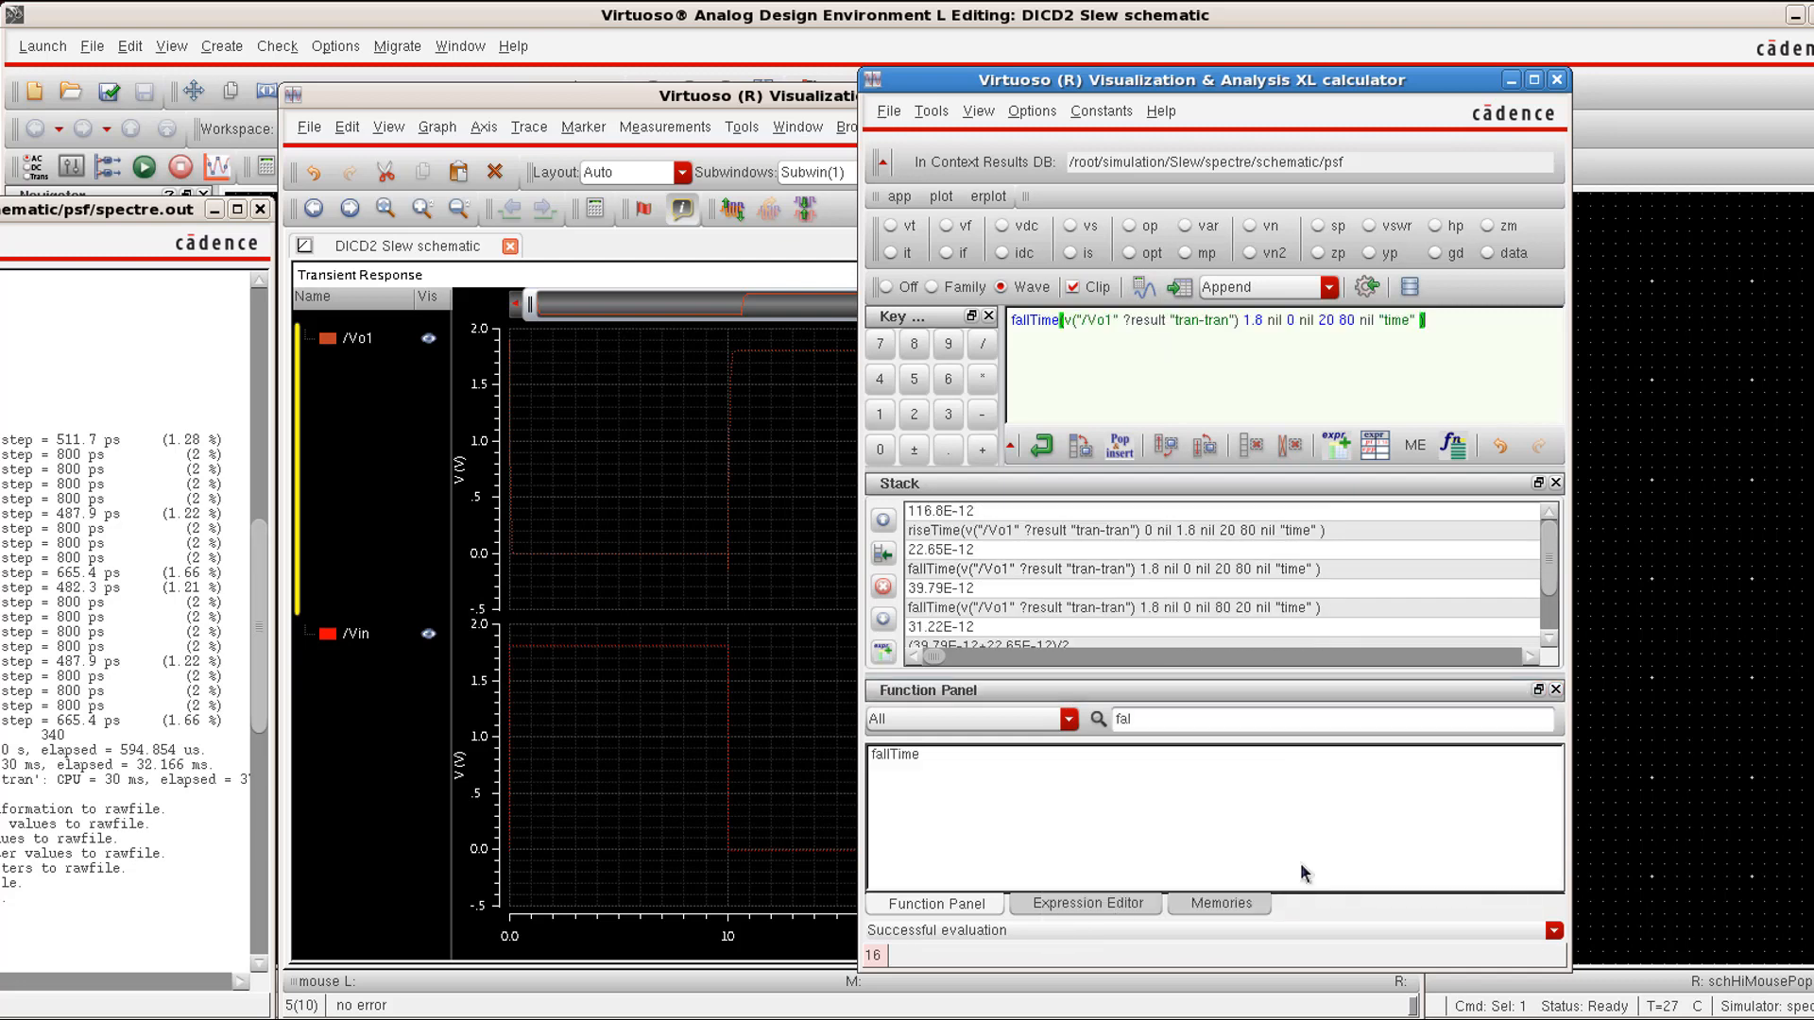
left_click(1143, 286)
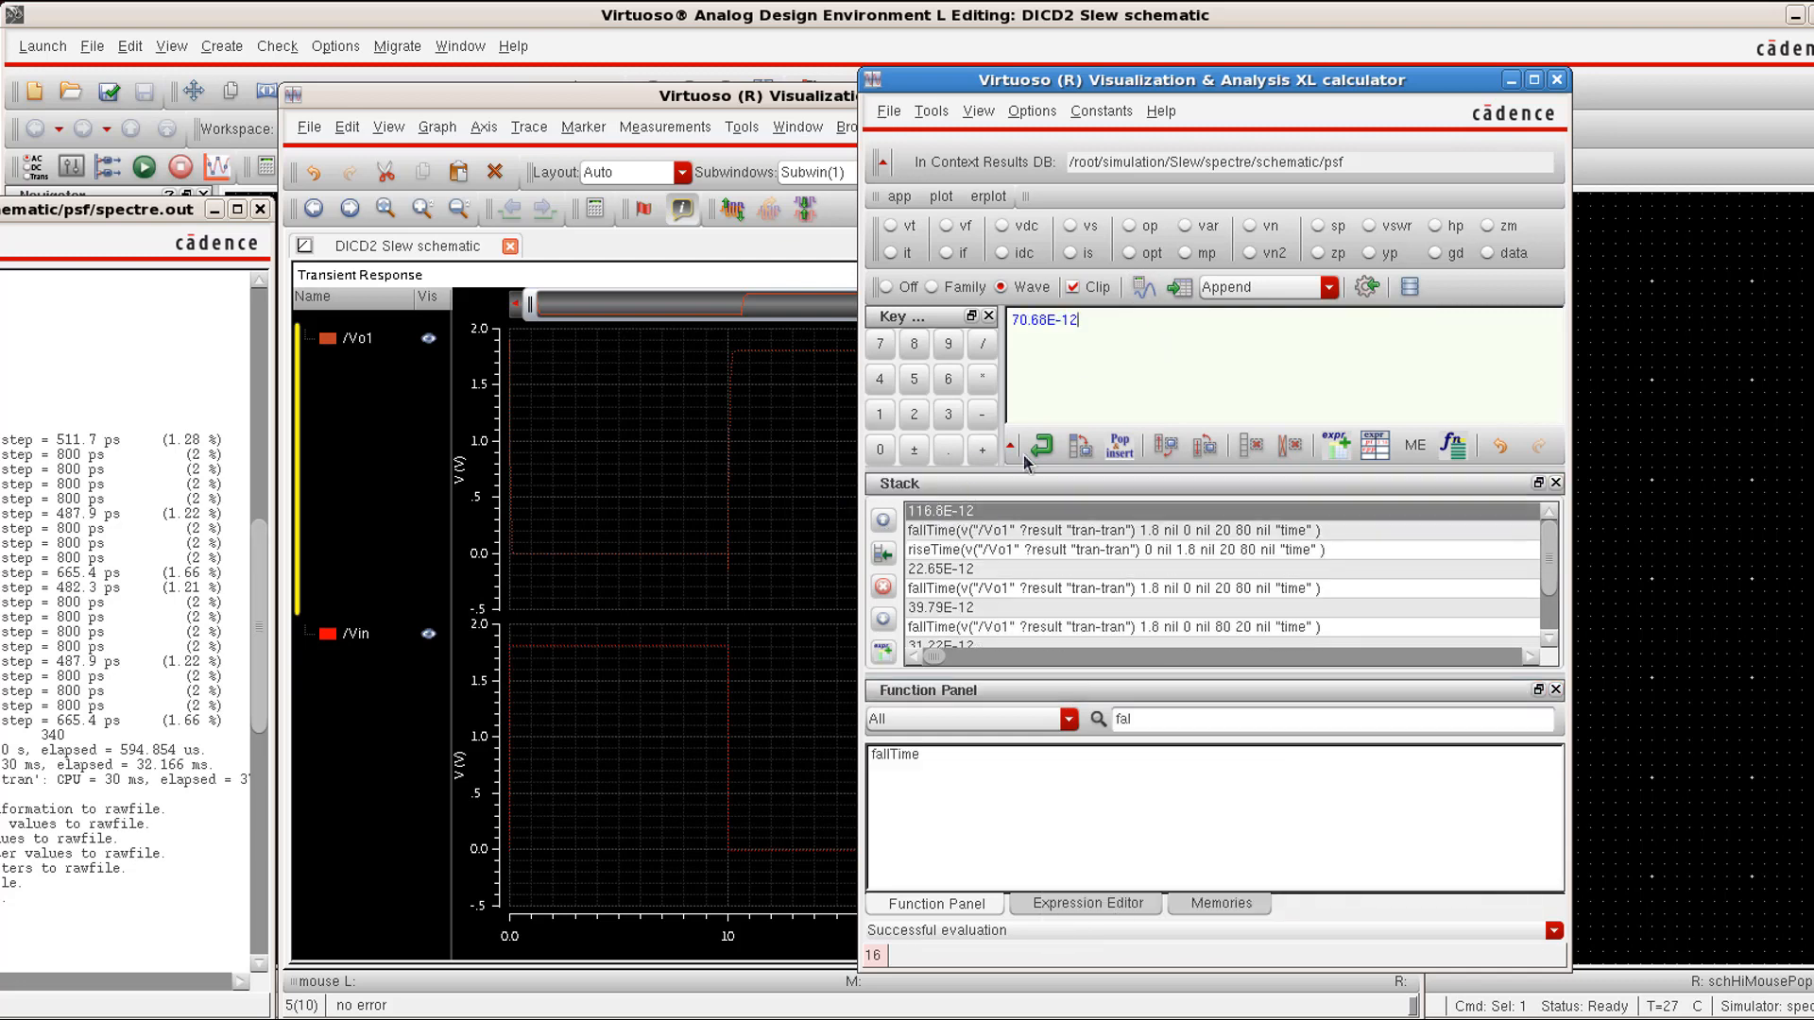
Step: Compute (116.8E-12 + 70.68E-12)/2 to get the 93.74E-12 average slew and select it
left_click(982, 450)
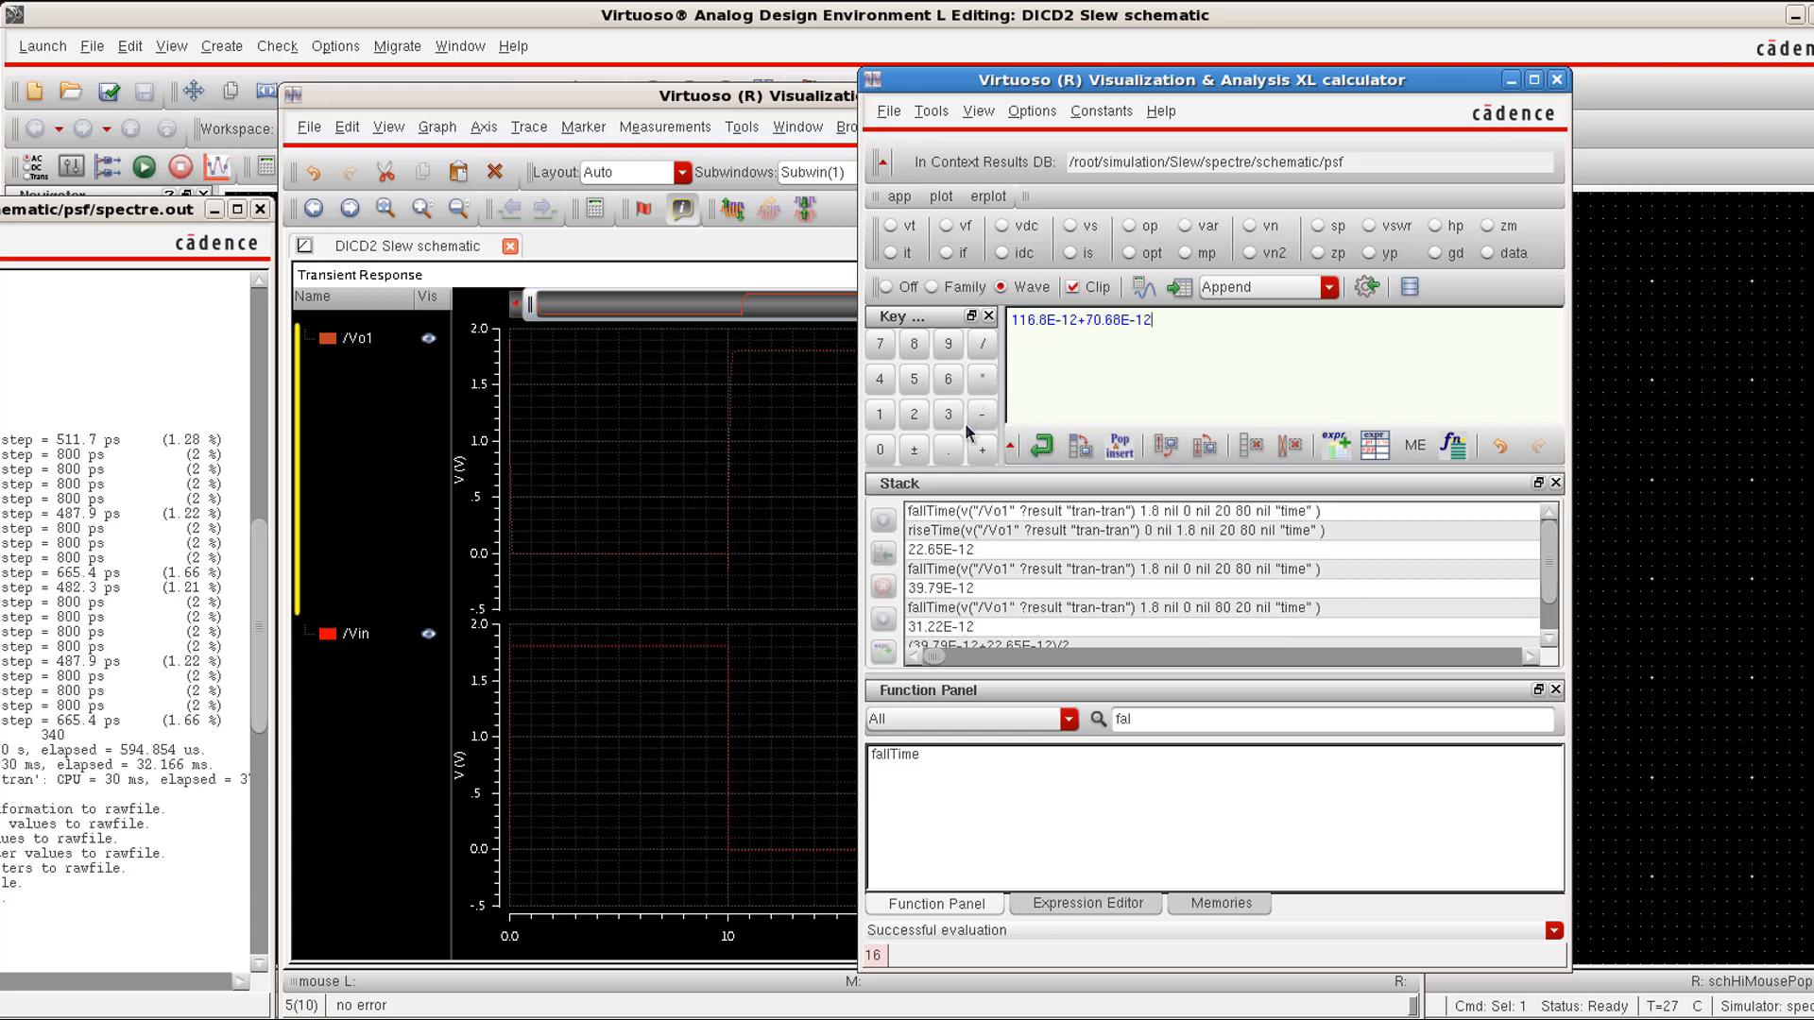
left_click(916, 413)
left_click(981, 346)
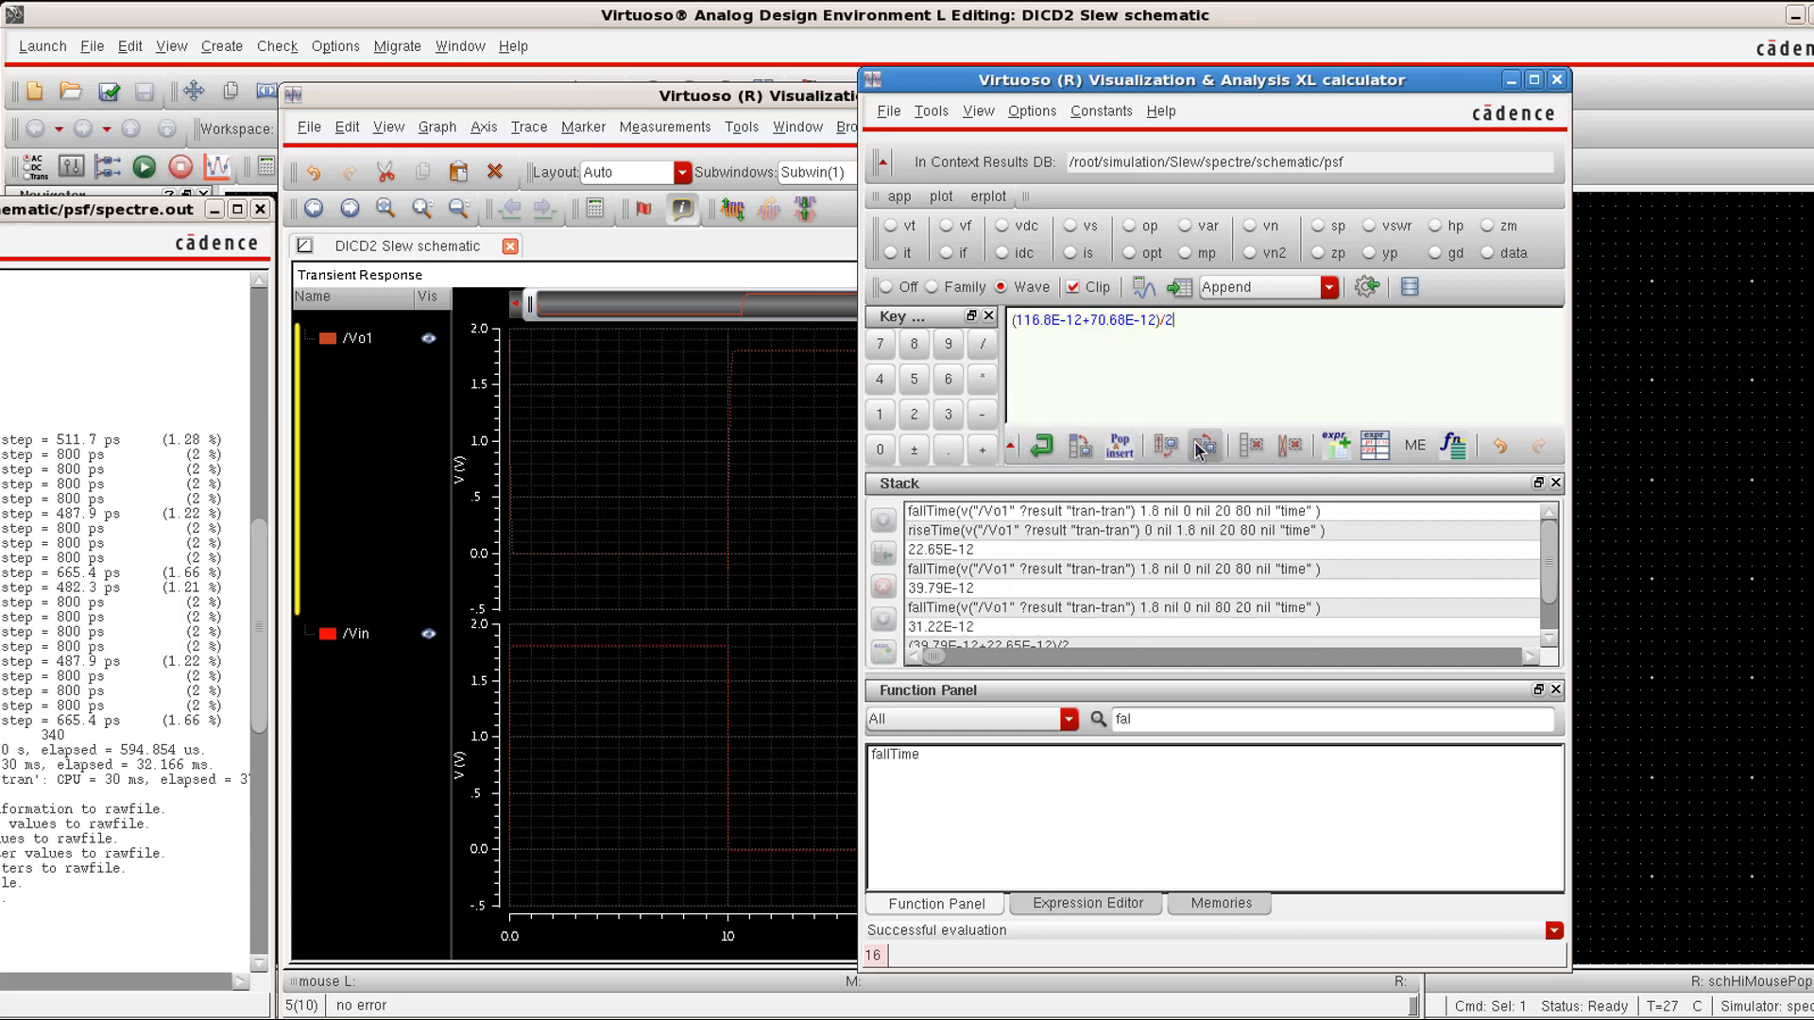
key("Return")
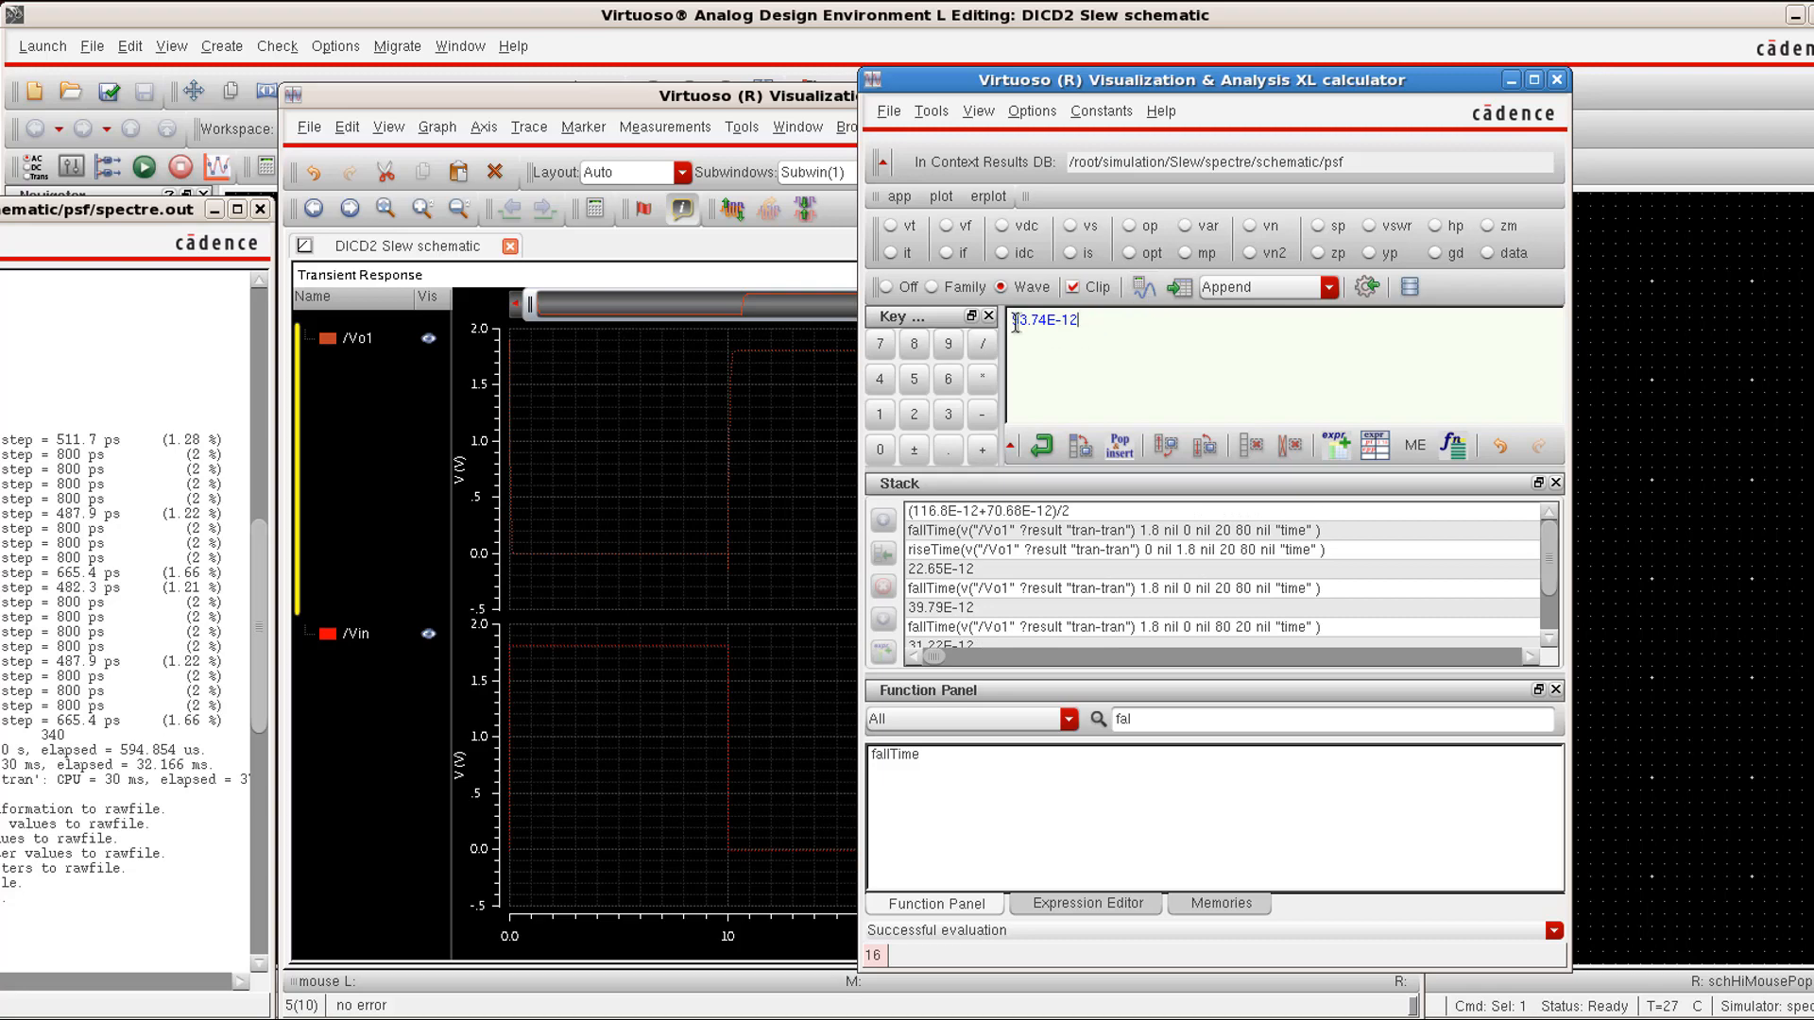
left_click_drag(1015, 321, 1077, 329)
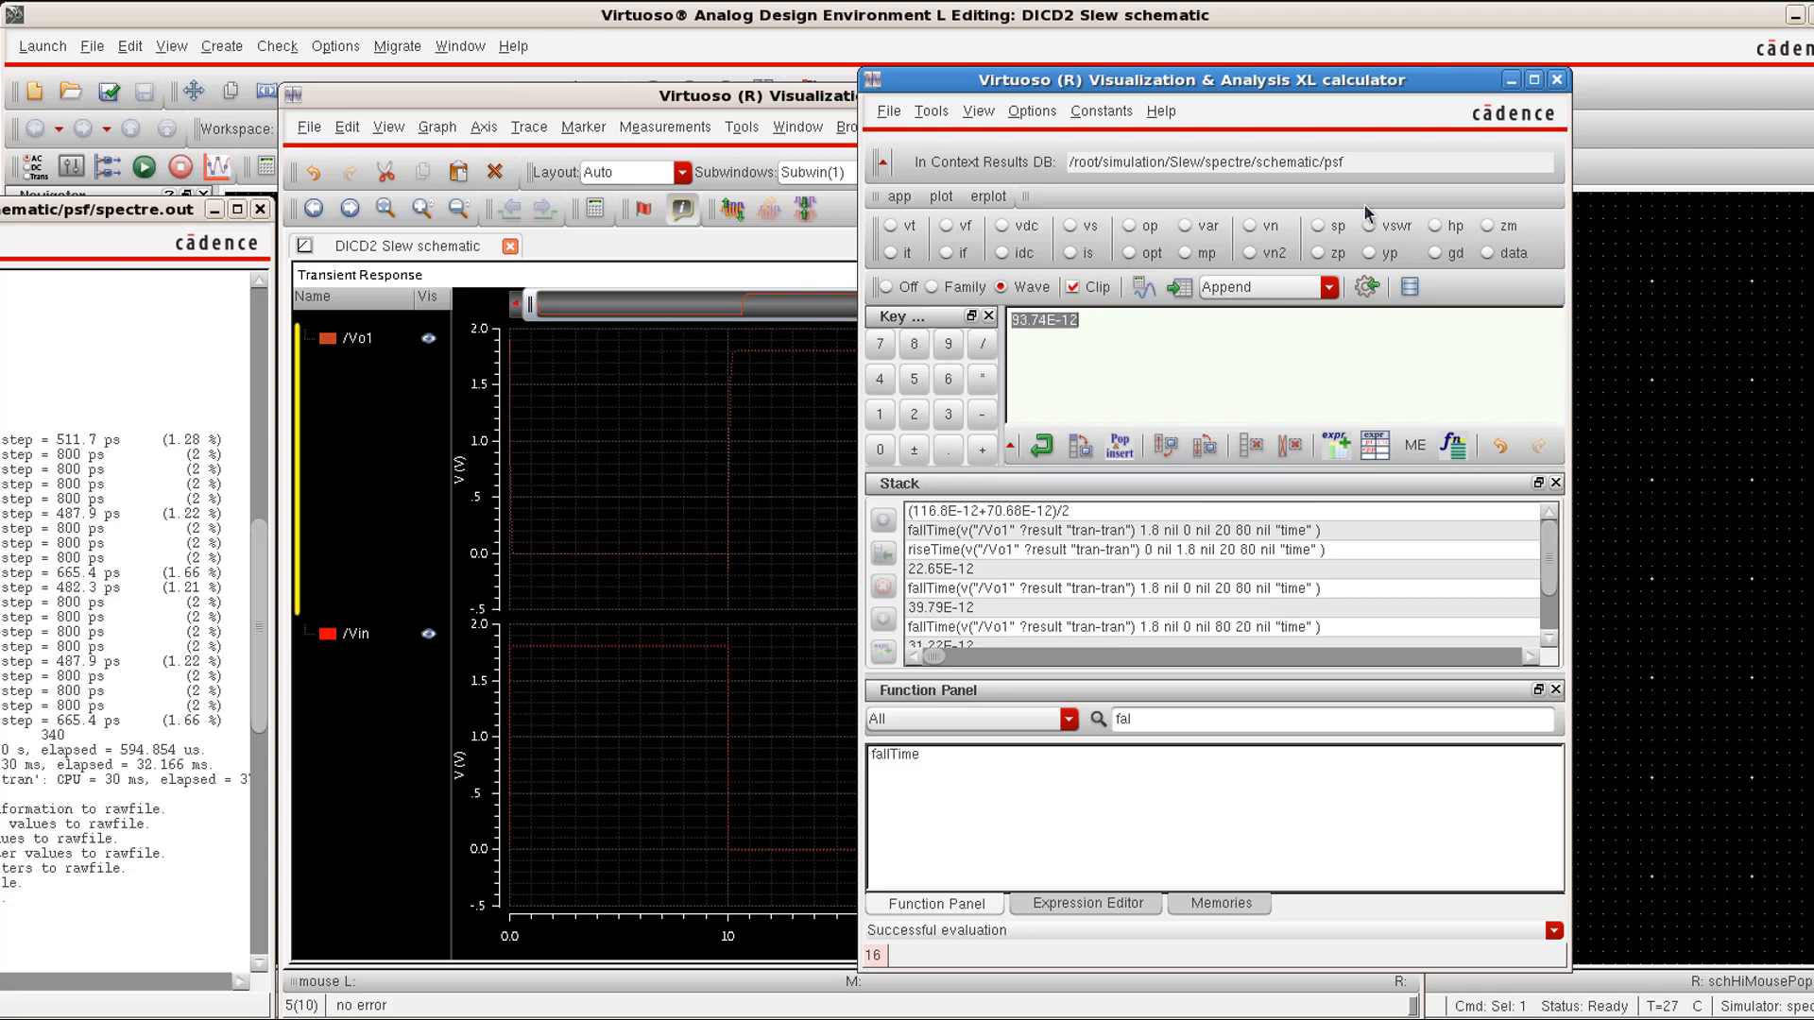